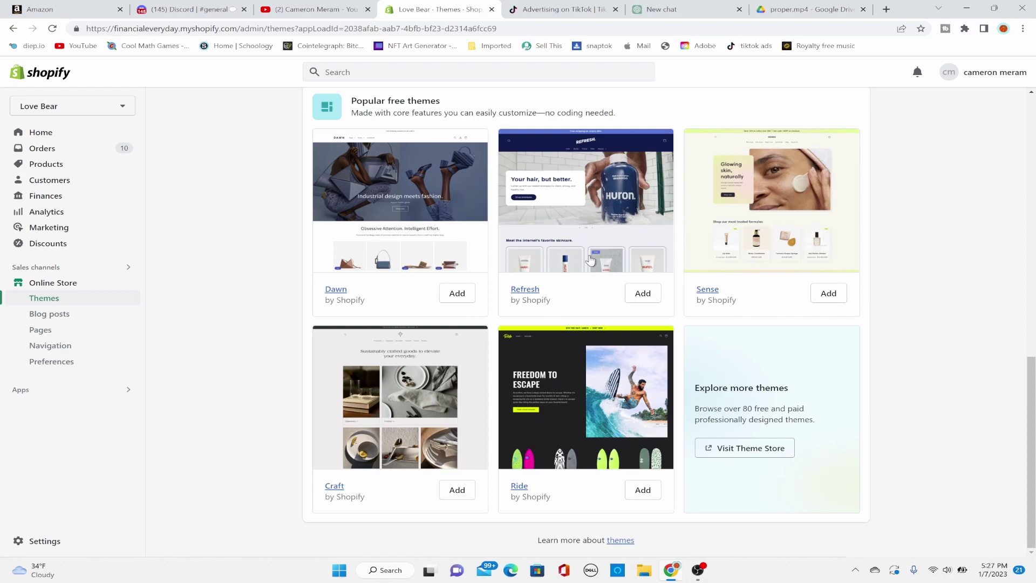
Step: Add the free Refresh theme to the store and open its Header section in the theme editor
{"action": "left_click", "coordinate": [640, 295]}
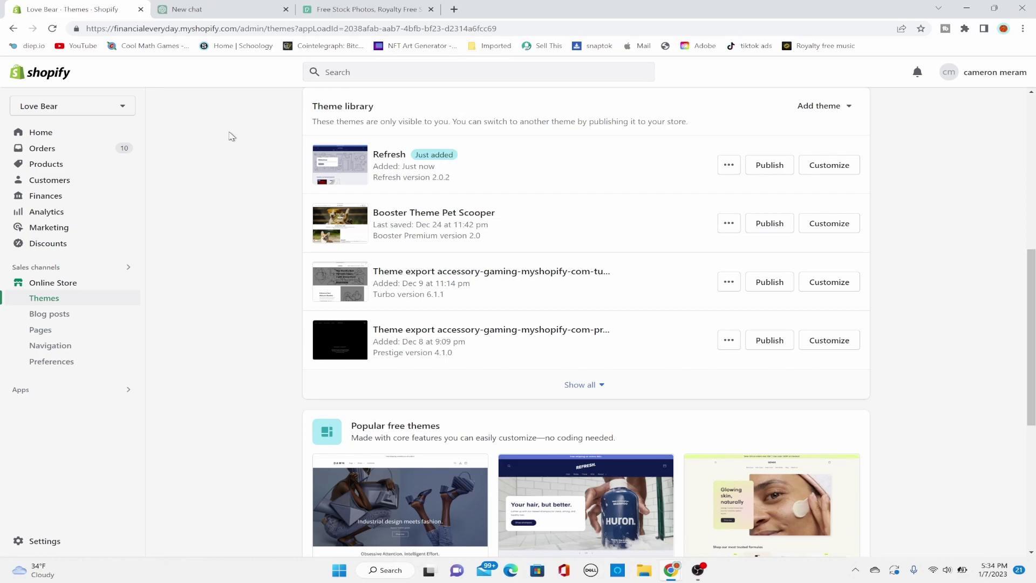
{"action": "left_click", "coordinate": [211, 3]}
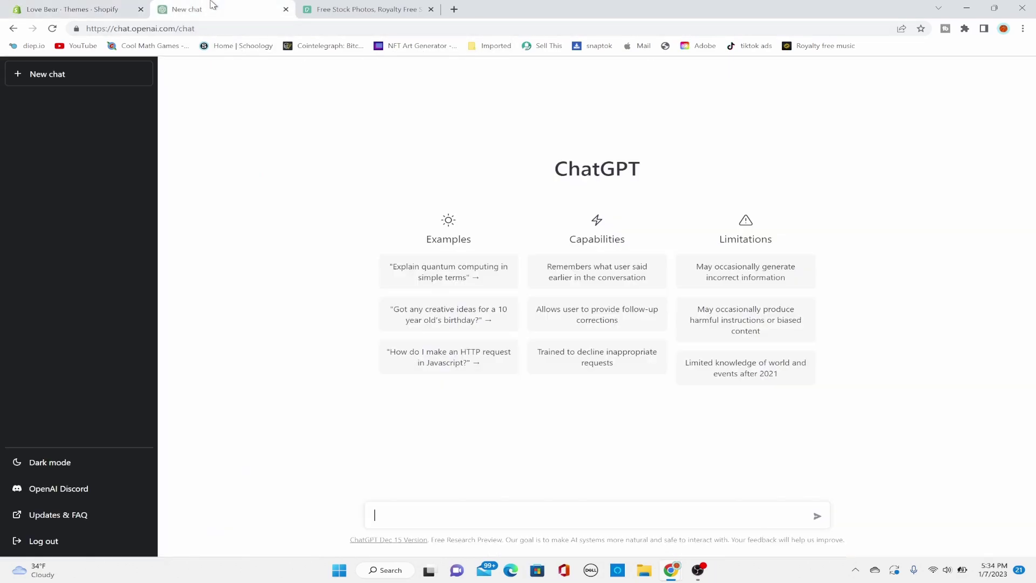
{"action": "left_click", "coordinate": [347, 4]}
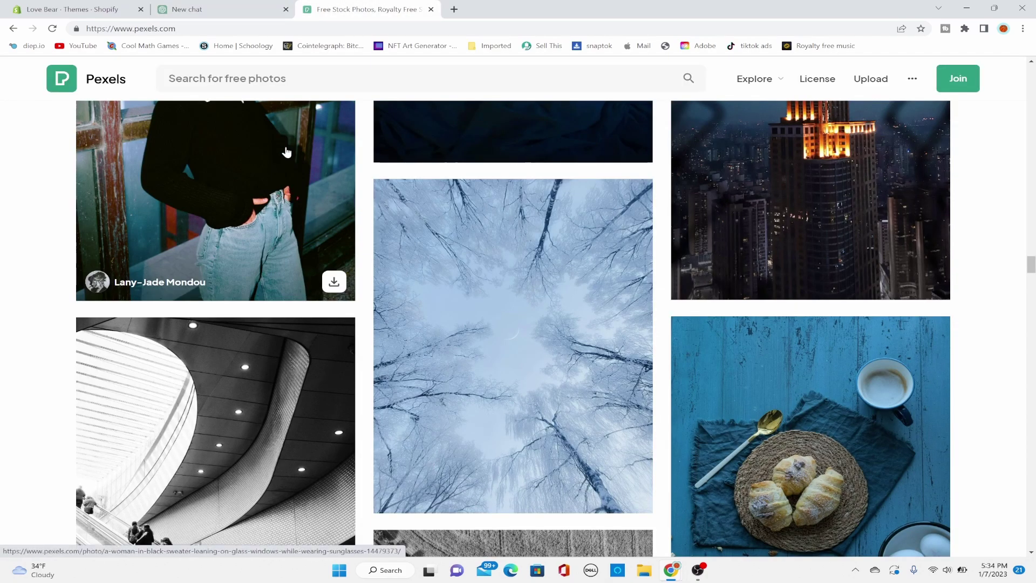
{"action": "left_click", "coordinate": [124, 11]}
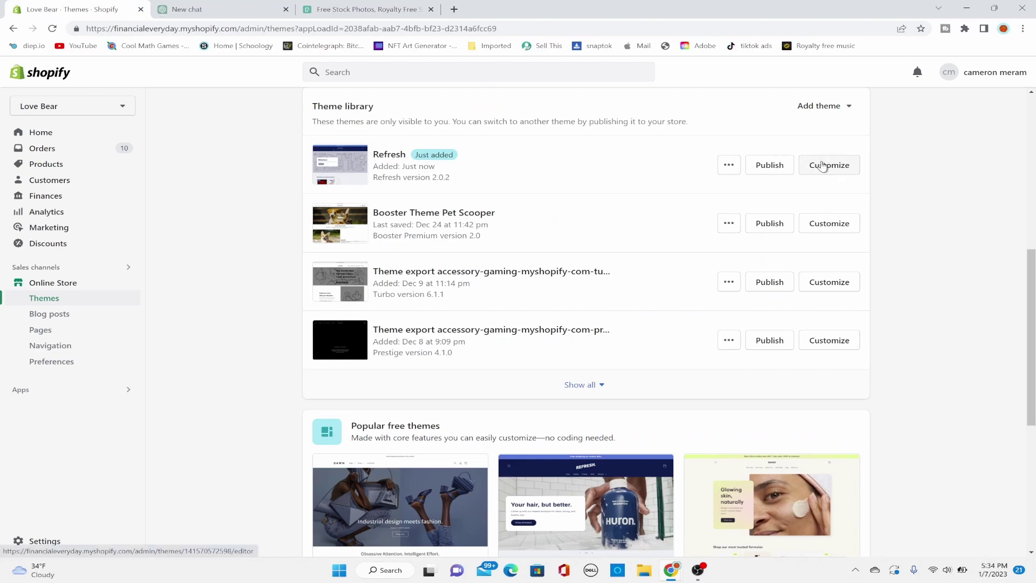
{"action": "left_click", "coordinate": [822, 165]}
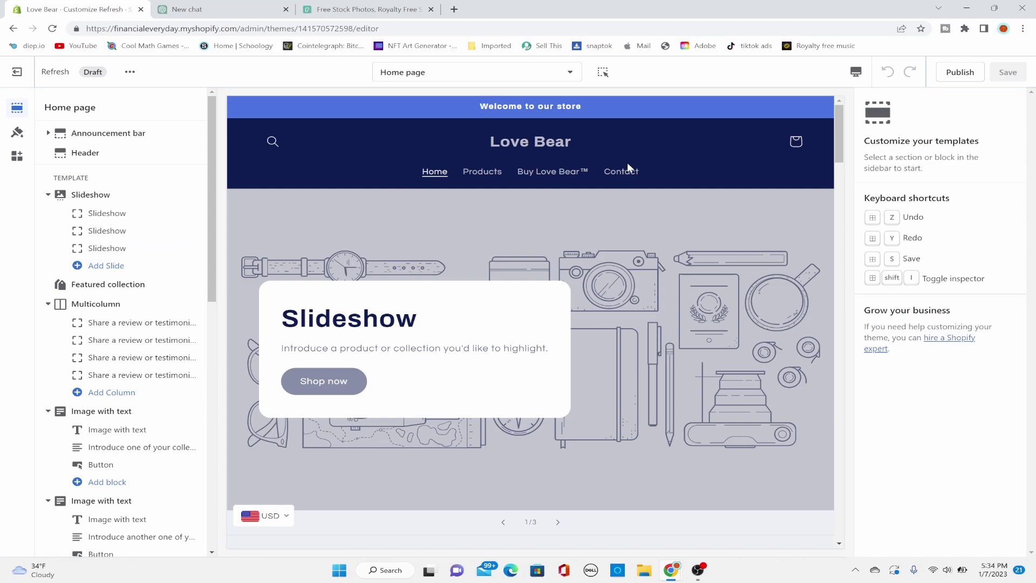
{"action": "left_click", "coordinate": [100, 154]}
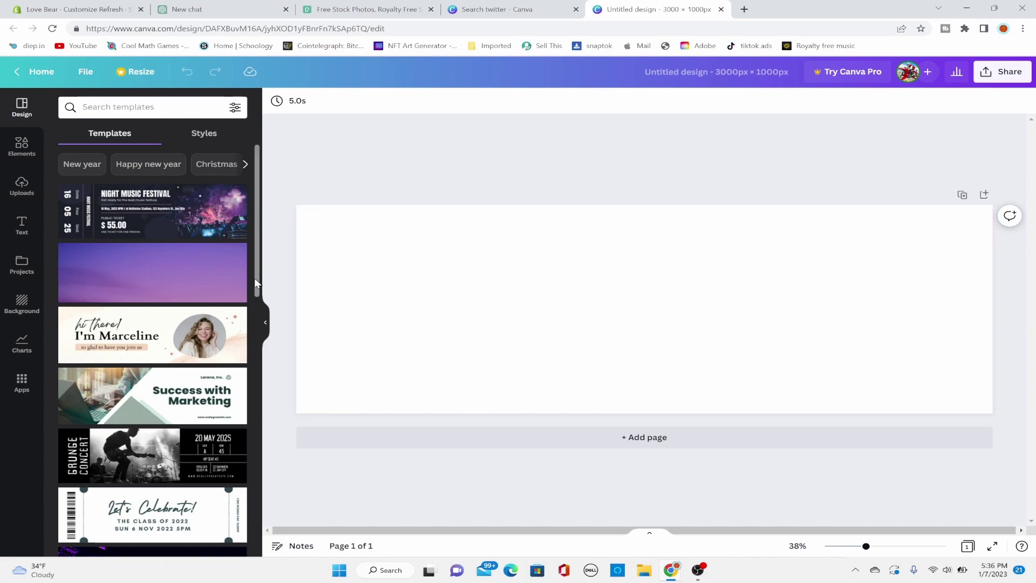
Step: In Canva, add the heading "Spaxet" to the blank 3000 × 1000 px design and enlarge it to fill the page
{"action": "left_click", "coordinate": [22, 226]}
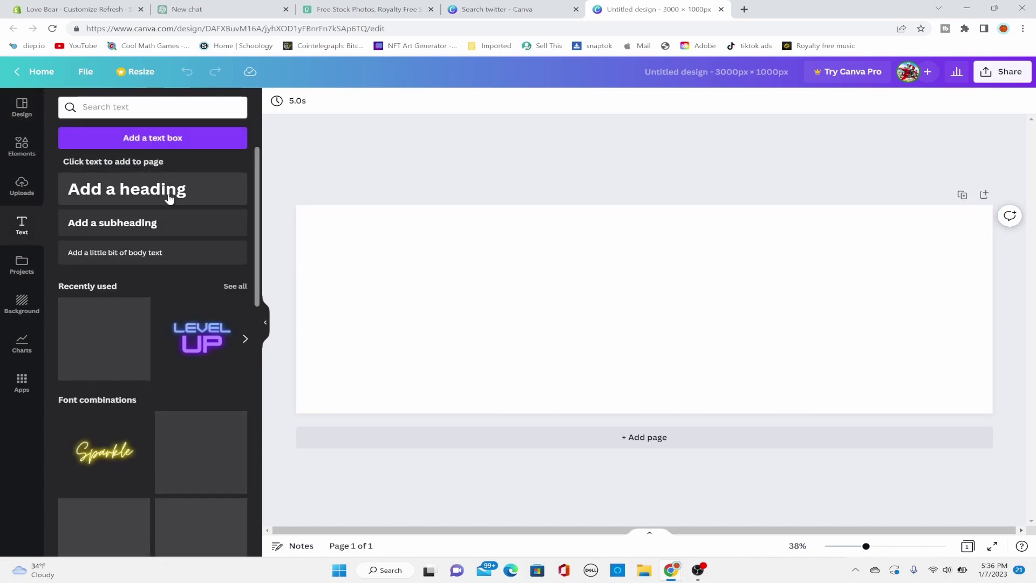
{"action": "left_click", "coordinate": [176, 190]}
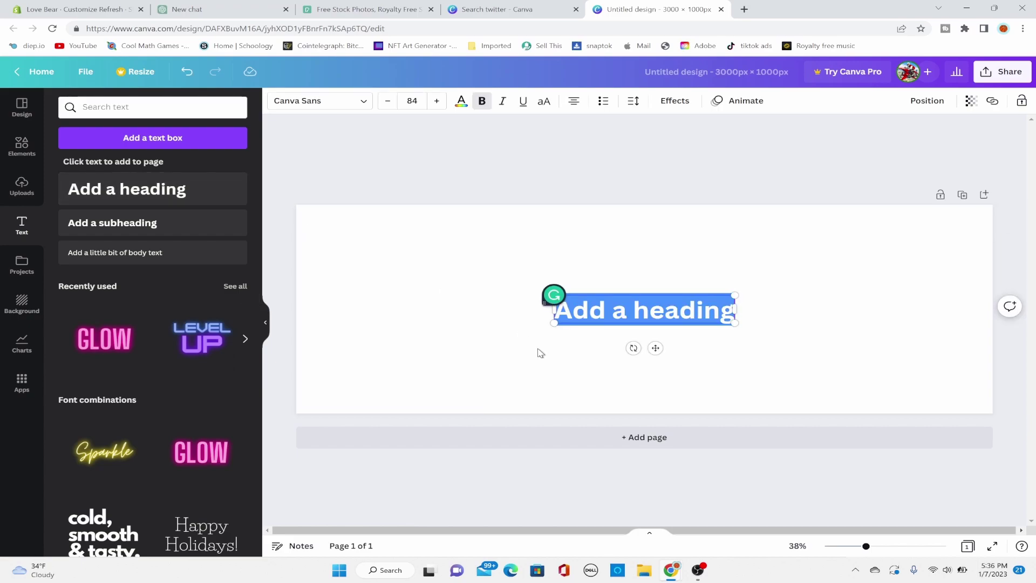
{"action": "type", "text": "Spaxey"}
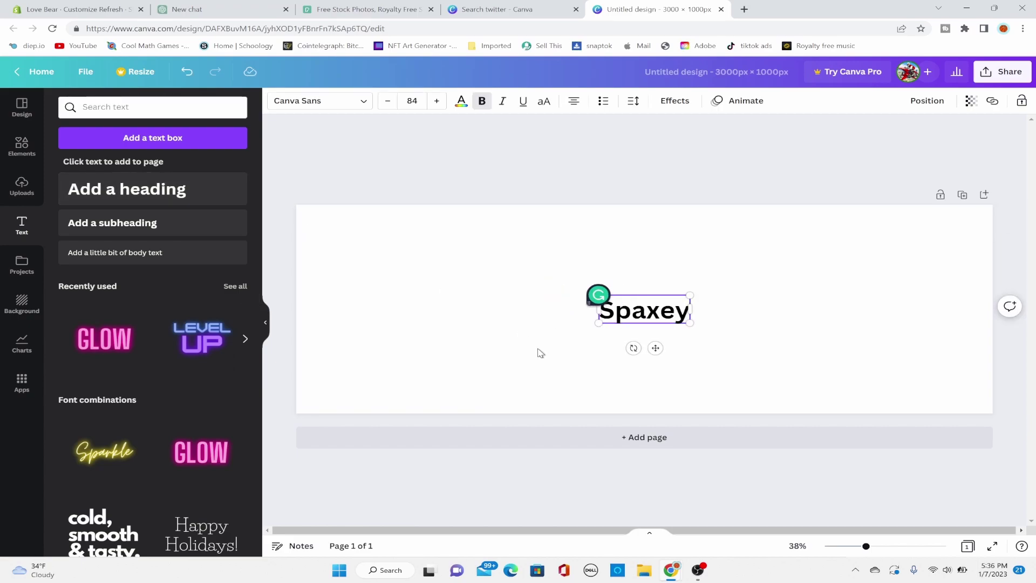
{"action": "key", "text": "BackSpace"}
{"action": "type", "text": "t"}
{"action": "left_click_drag", "start_coordinate": [600, 322], "coordinate": [262, 462]}
{"action": "left_click_drag", "start_coordinate": [414, 362], "coordinate": [552, 286]}
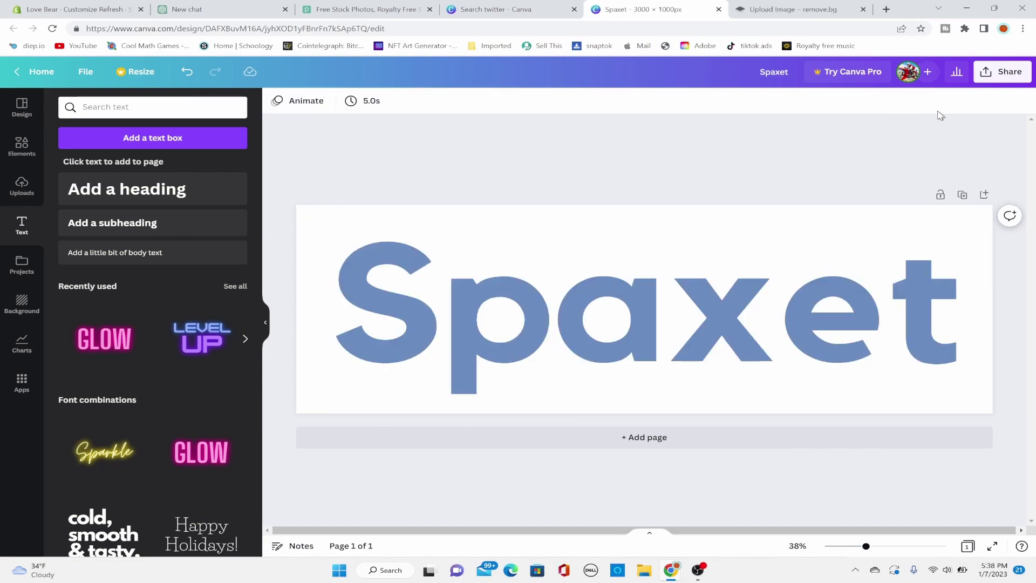
Step: Download the Spaxet logo design as a PNG file
{"action": "left_click", "coordinate": [996, 81]}
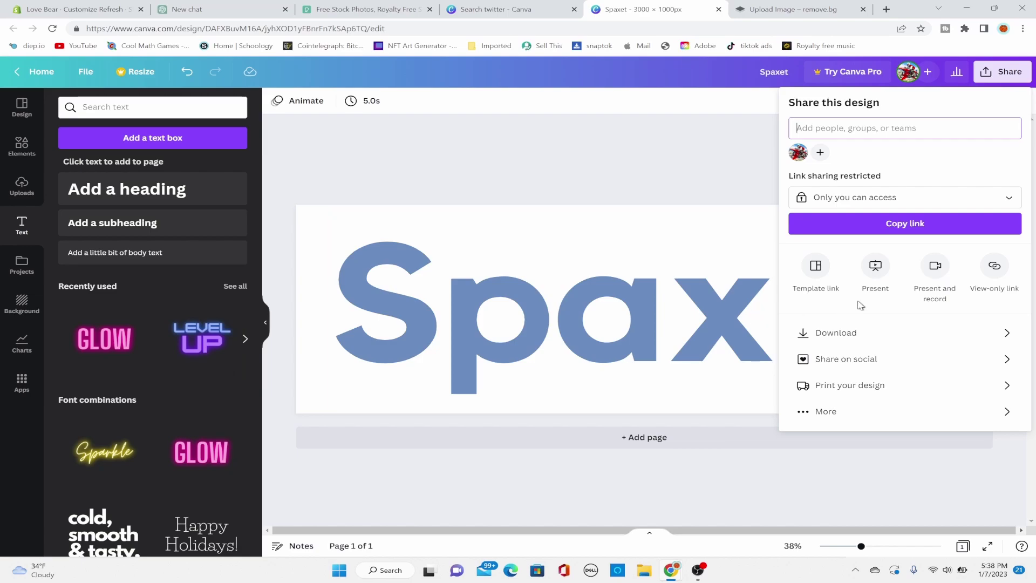
{"action": "left_click", "coordinate": [846, 340]}
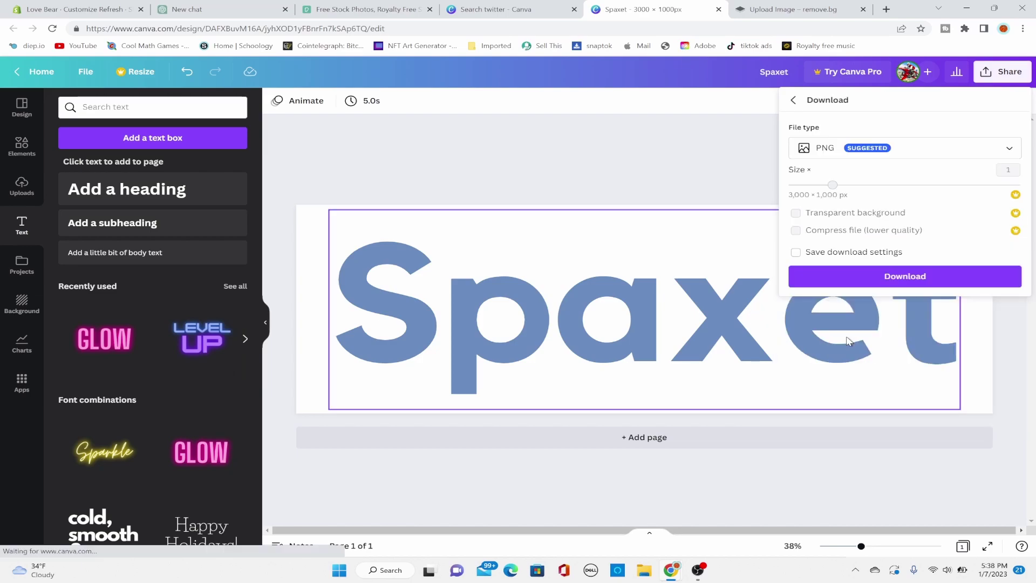
{"action": "left_click", "coordinate": [849, 277]}
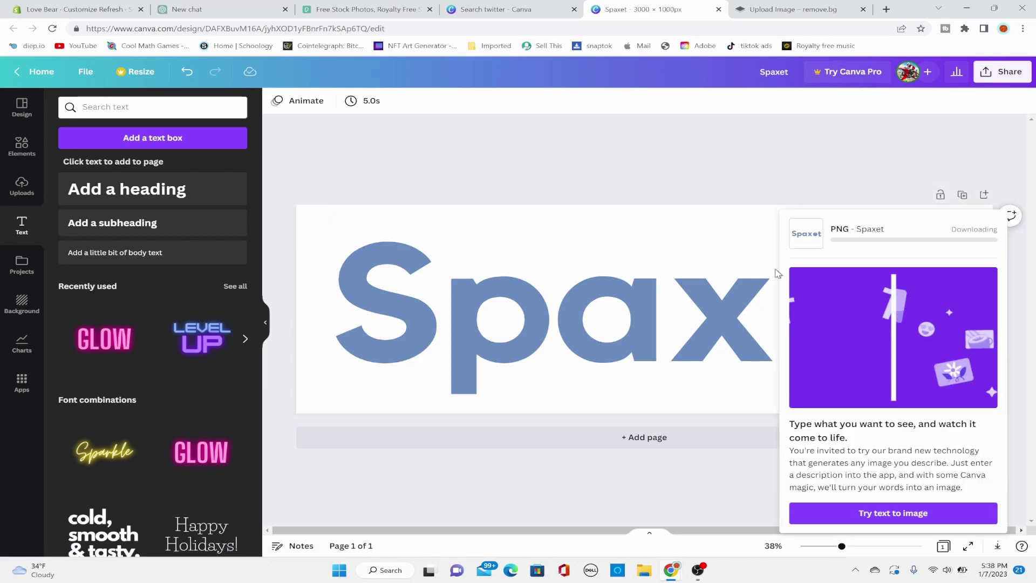
Step: Switch to remove.bg, upload Spaxet.png to remove its background, and download the preview-size result
{"action": "left_click", "coordinate": [820, 7]}
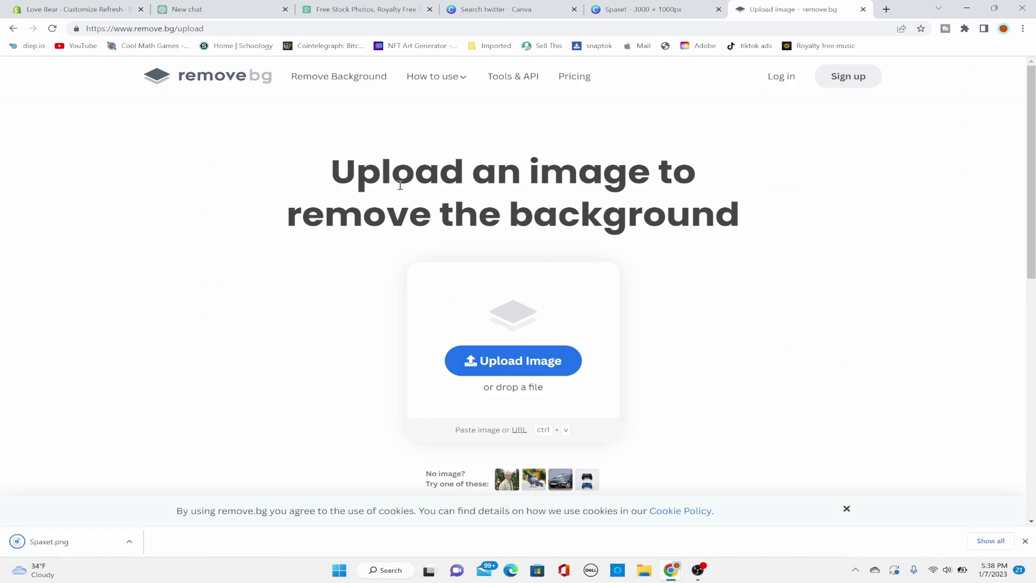
{"action": "left_click_drag", "start_coordinate": [65, 545], "coordinate": [456, 310]}
{"action": "left_click_drag", "start_coordinate": [102, 541], "coordinate": [521, 259]}
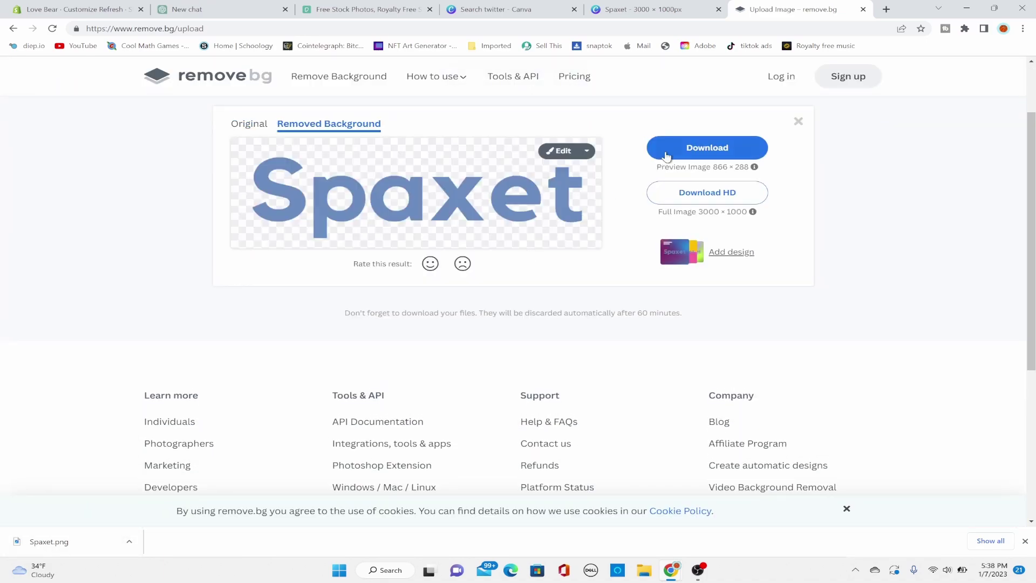
{"action": "left_click", "coordinate": [673, 148]}
Step: Return to the Shopify theme editor and set the background-free Spaxet logo as the header's logo image
{"action": "left_click", "coordinate": [80, 9]}
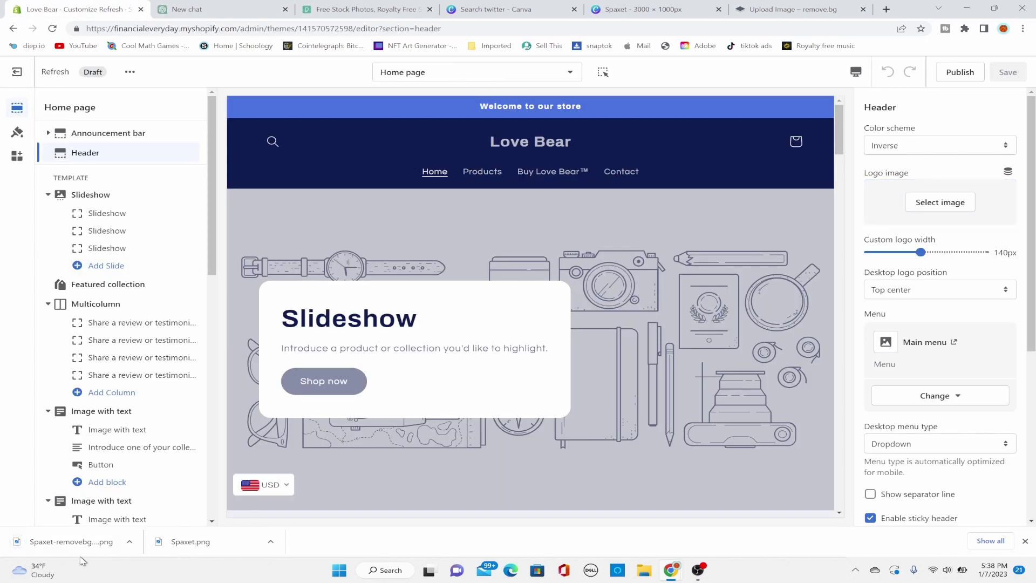
{"action": "left_click_drag", "start_coordinate": [84, 548], "coordinate": [929, 209]}
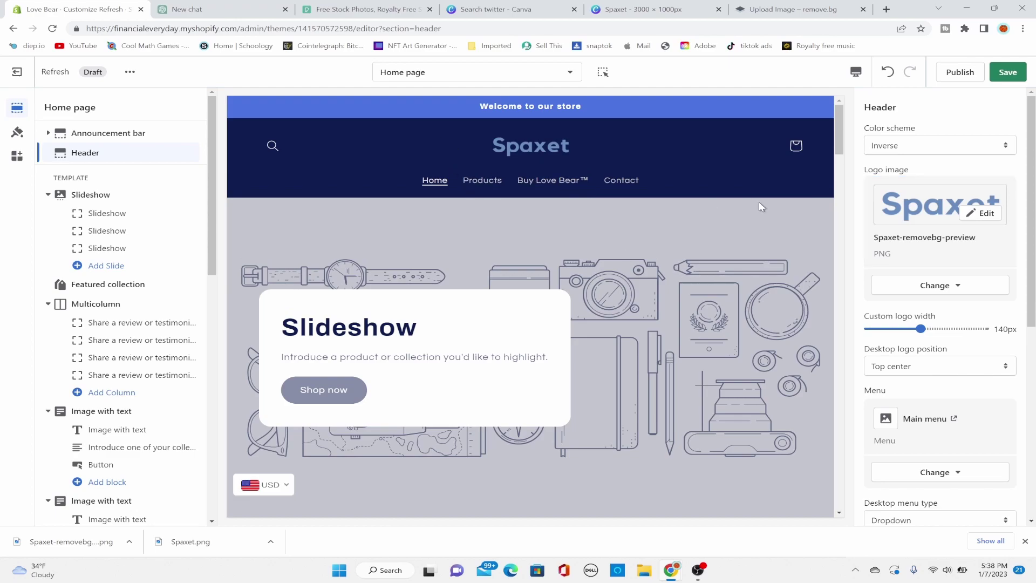
Step: Change the announcement bar's text to "FREE SHIPPING NOW"
{"action": "left_click", "coordinate": [145, 133]}
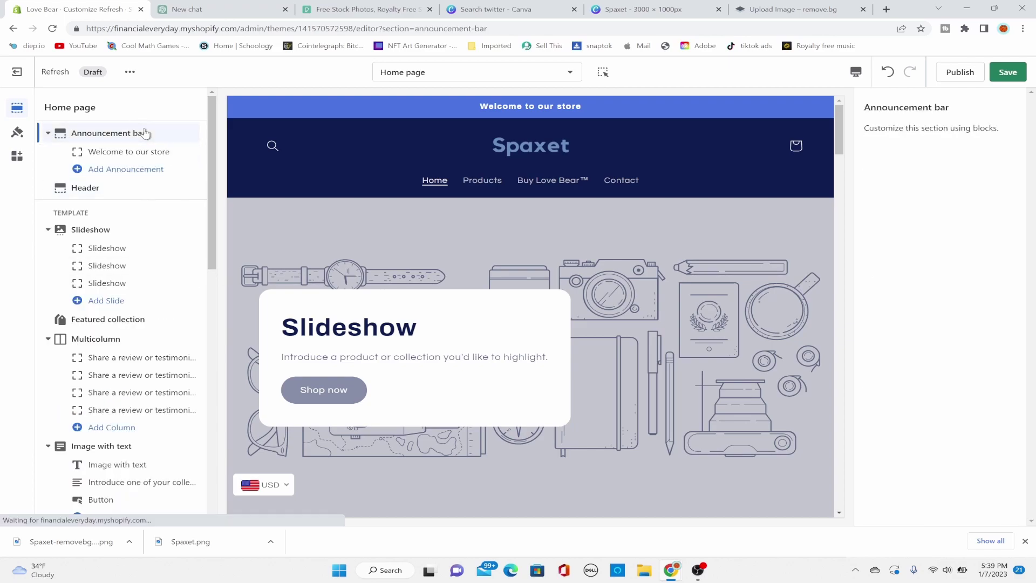
{"action": "left_click", "coordinate": [94, 156]}
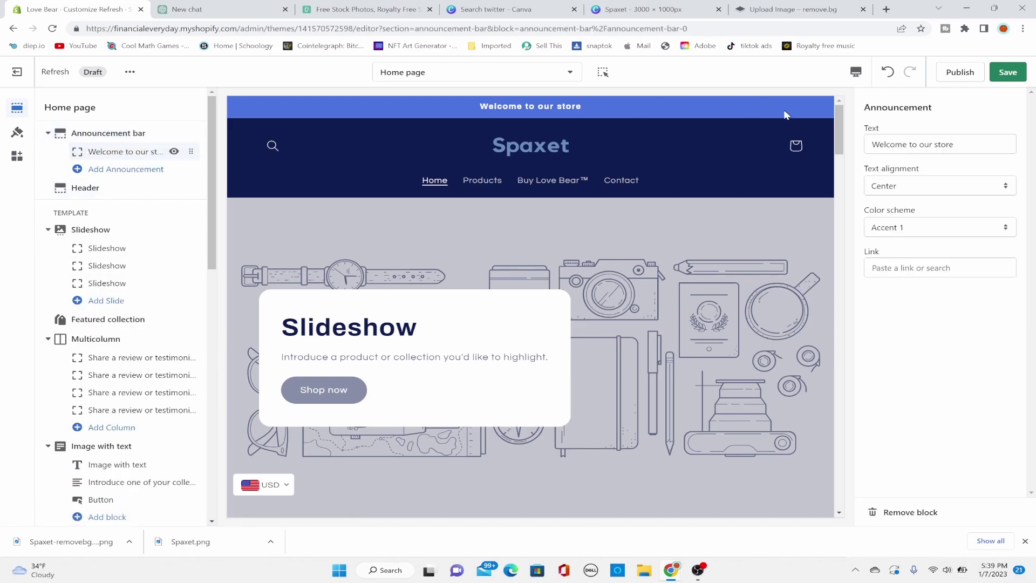
{"action": "triple_click", "coordinate": [947, 144]}
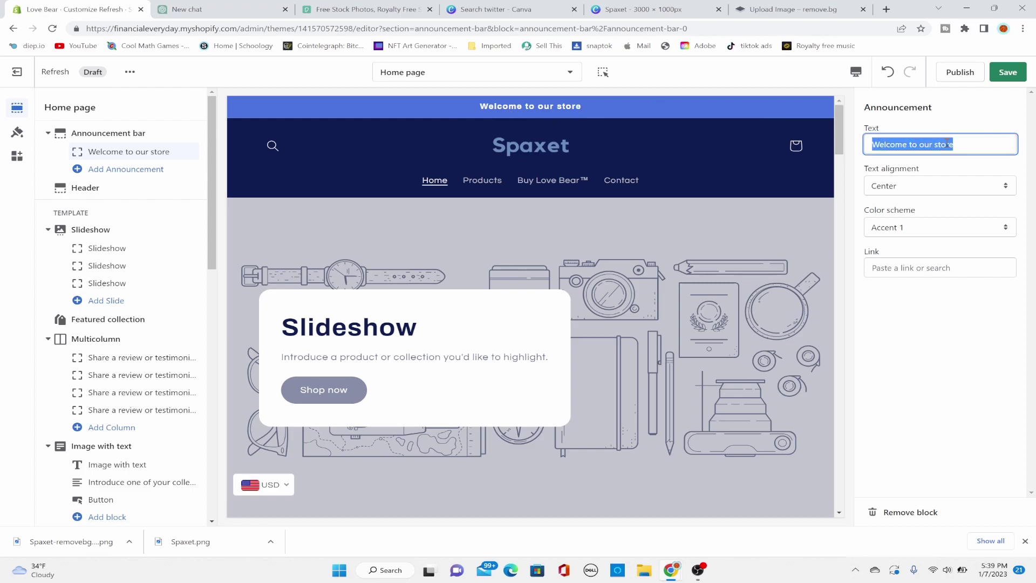
{"action": "type", "text": "G"}
{"action": "key", "text": "BackSpace"}
{"action": "type", "text": "Free"}
{"action": "key", "text": "BackSpace"}
{"action": "key", "text": "BackSpace"}
{"action": "key", "text": "BackSpace"}
{"action": "key", "text": "BackSpace"}
{"action": "key", "text": "BackSpace"}
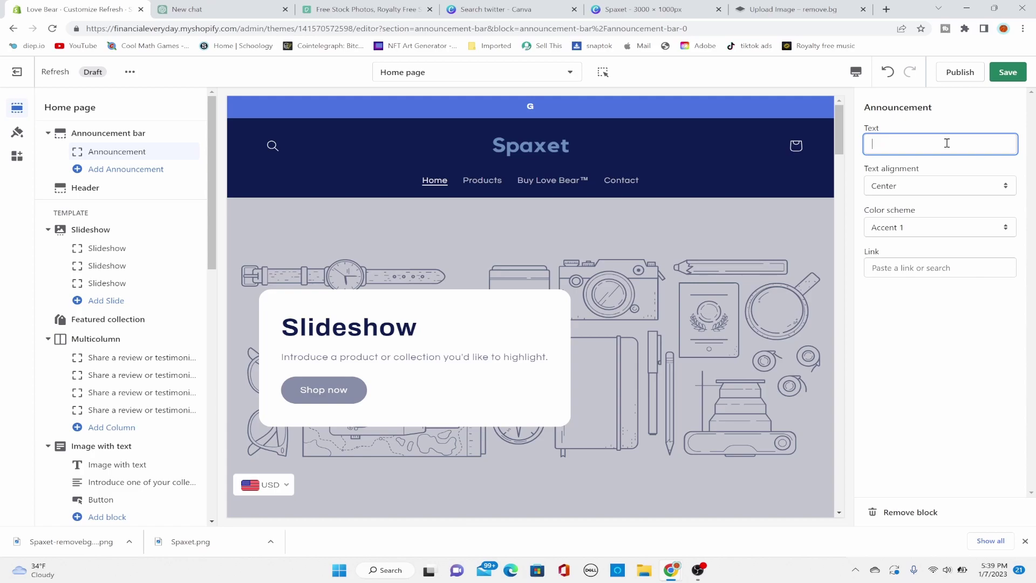
{"action": "type", "text": "FREE SHIPPING NOW"}
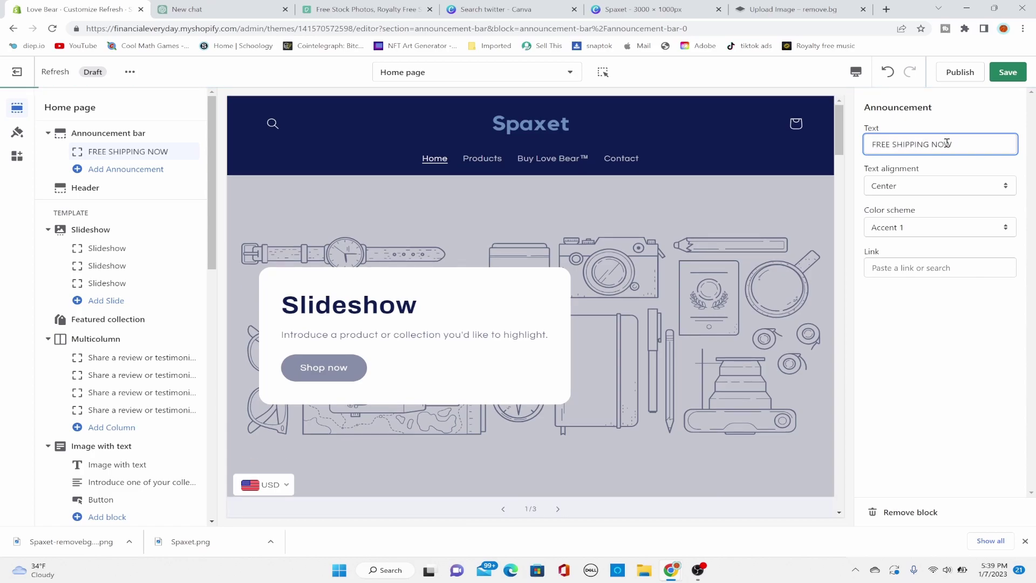
{"action": "left_click", "coordinate": [77, 176]}
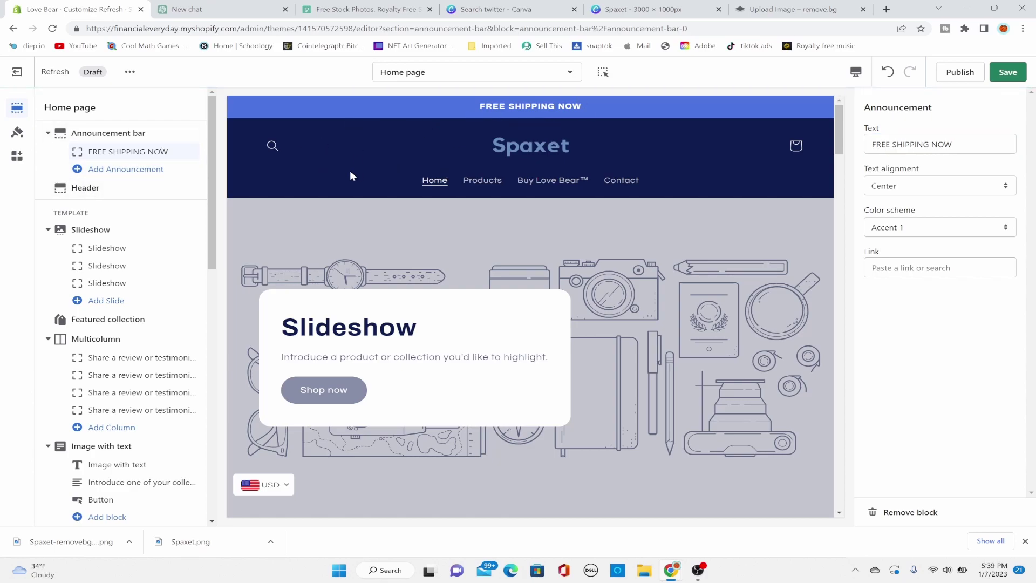
Step: Get stock photos from Pexels and try to upload the downloaded files as the first slideshow slide's image
{"action": "left_click", "coordinate": [93, 229]}
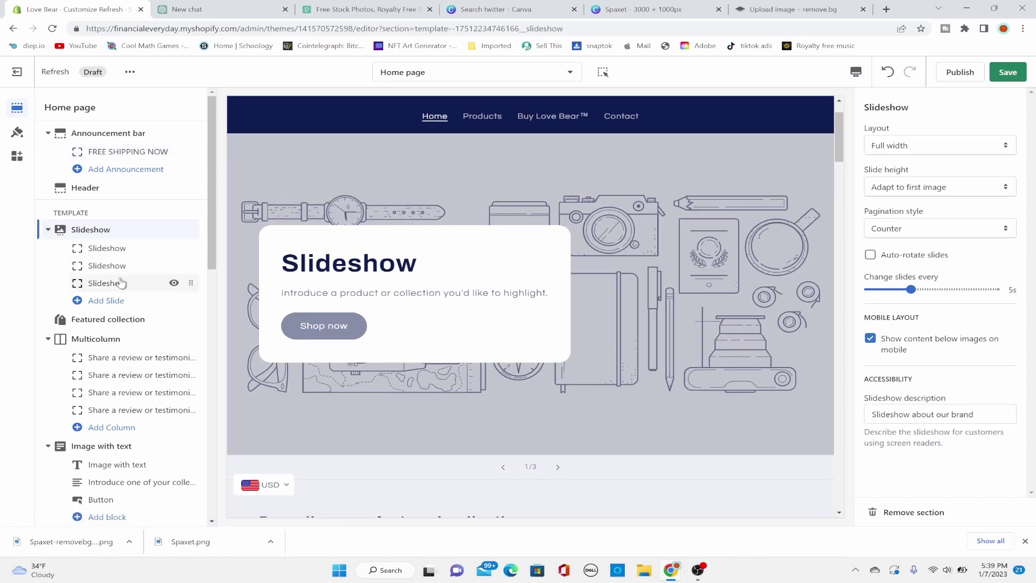
{"action": "left_click", "coordinate": [356, 9]}
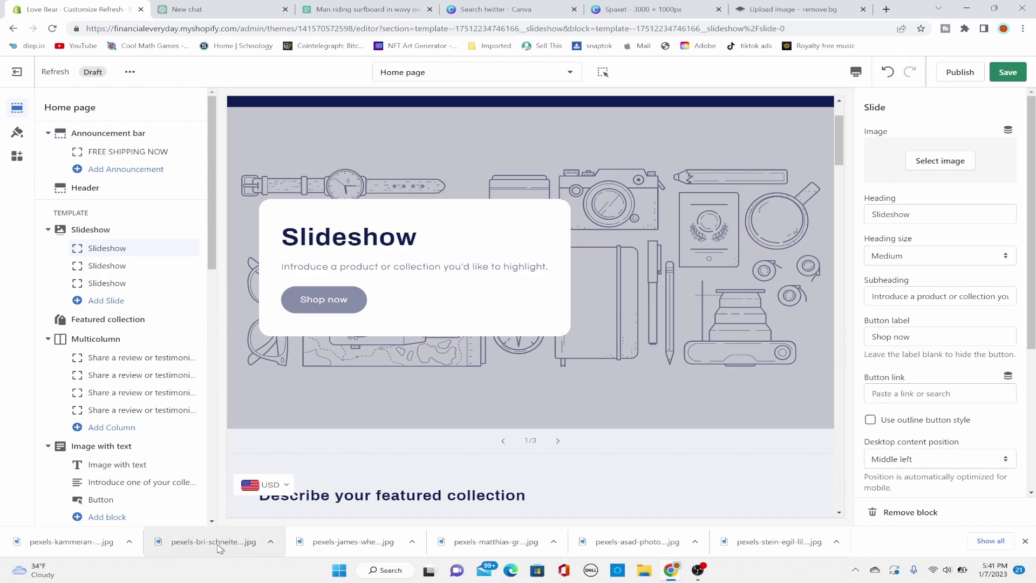
{"action": "left_click_drag", "start_coordinate": [345, 541], "coordinate": [943, 159]}
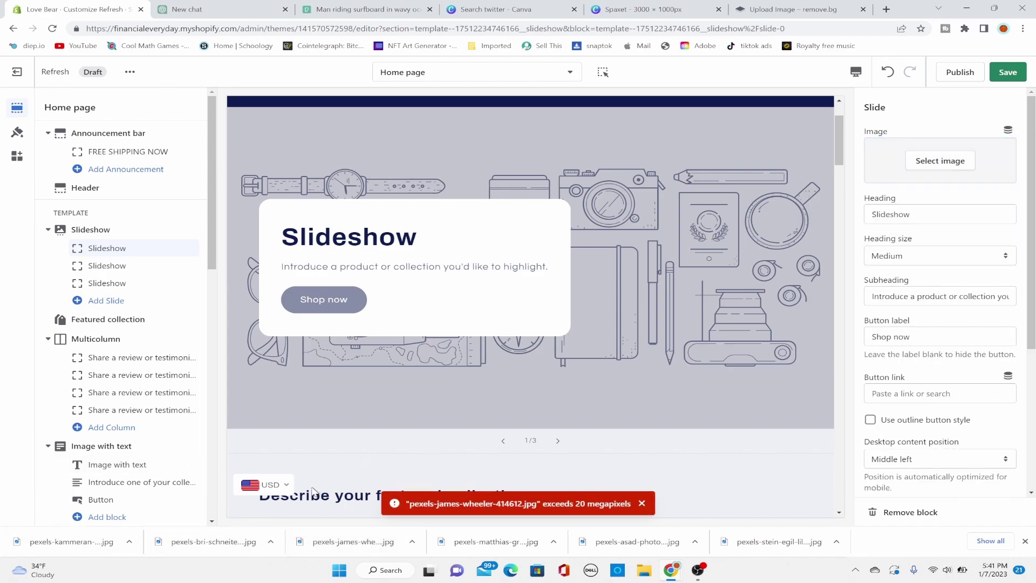
{"action": "left_click_drag", "start_coordinate": [219, 541], "coordinate": [949, 168]}
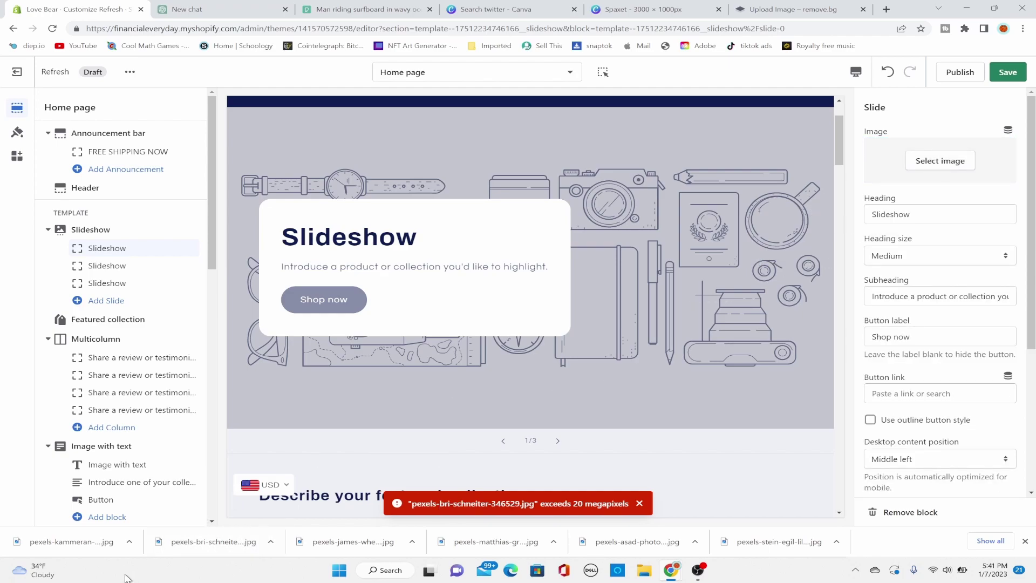
{"action": "left_click_drag", "start_coordinate": [76, 545], "coordinate": [920, 168]}
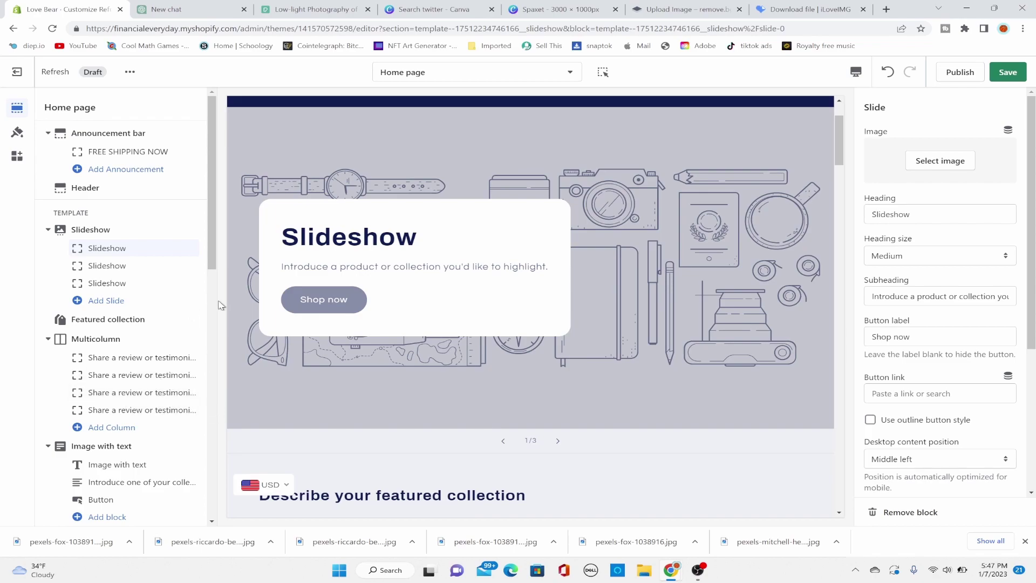
Step: Set the first slide's image to the dark blue cloudy seascape photo from the image library
{"action": "left_click", "coordinate": [950, 159]}
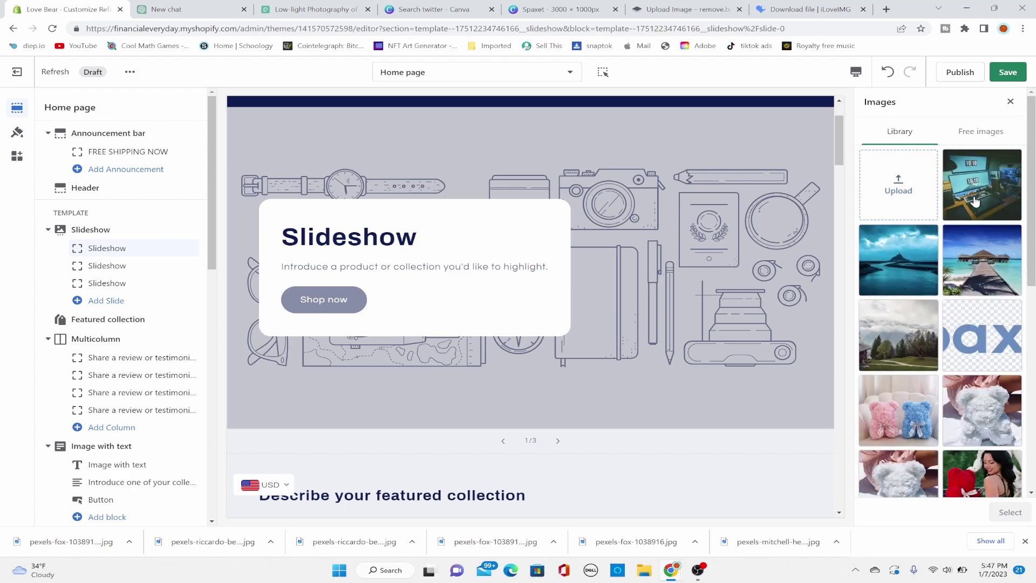
{"action": "left_click", "coordinate": [904, 256]}
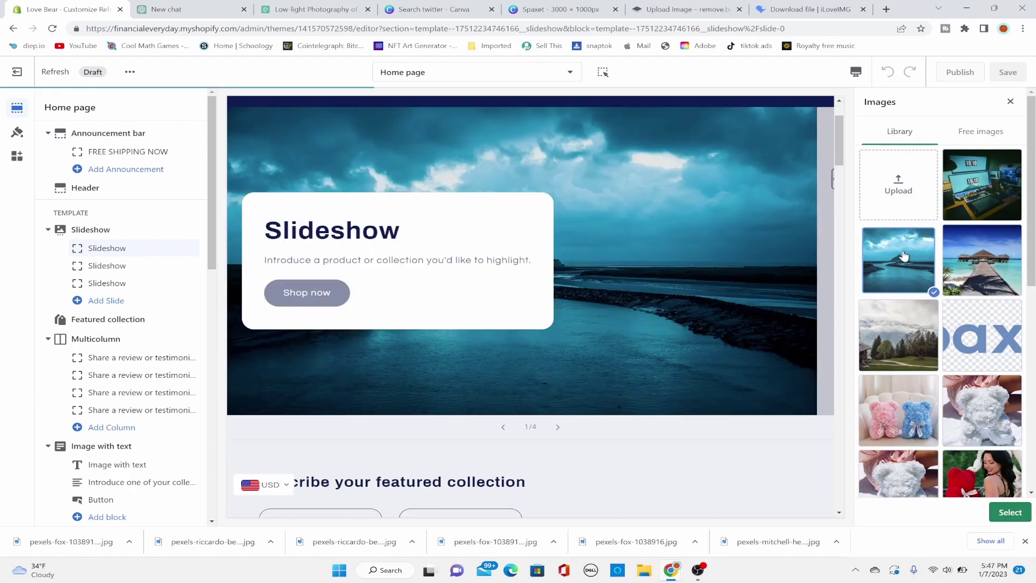
{"action": "left_click", "coordinate": [1011, 512]}
Step: Set the second slide's image to the tropical beach pier photo from the image library
{"action": "left_click", "coordinate": [140, 267]}
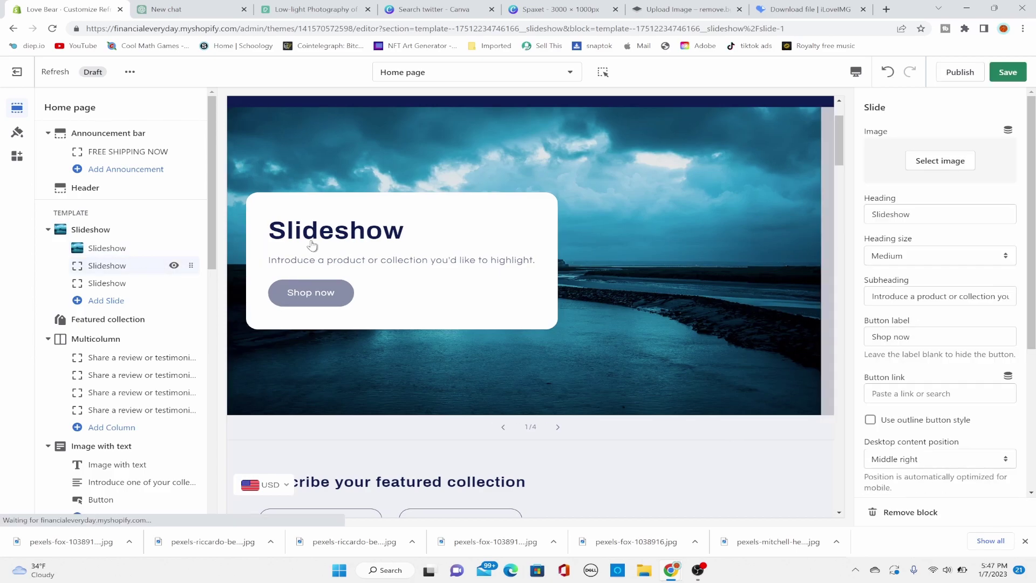
{"action": "left_click", "coordinate": [967, 162]}
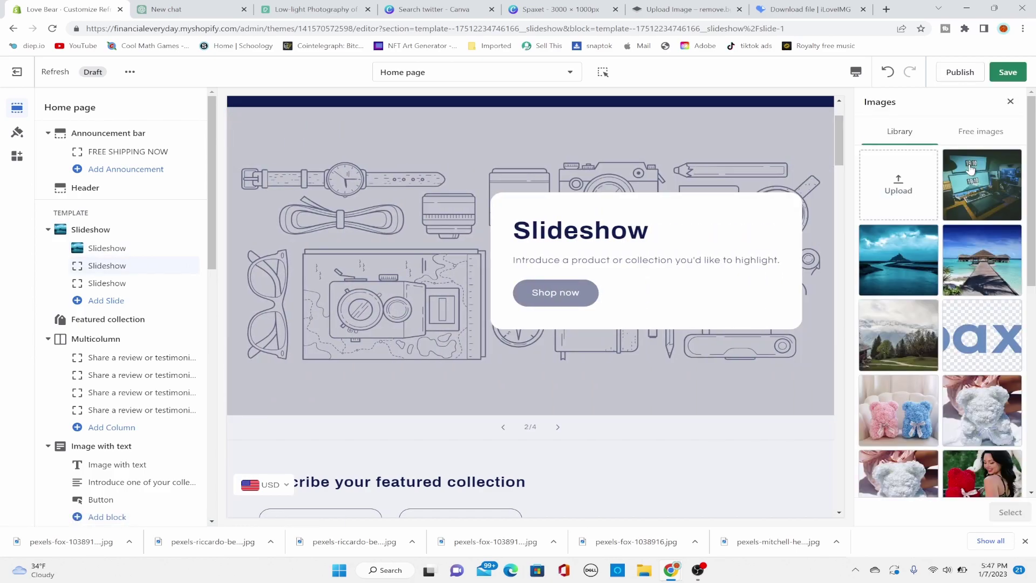
{"action": "left_click", "coordinate": [979, 202]}
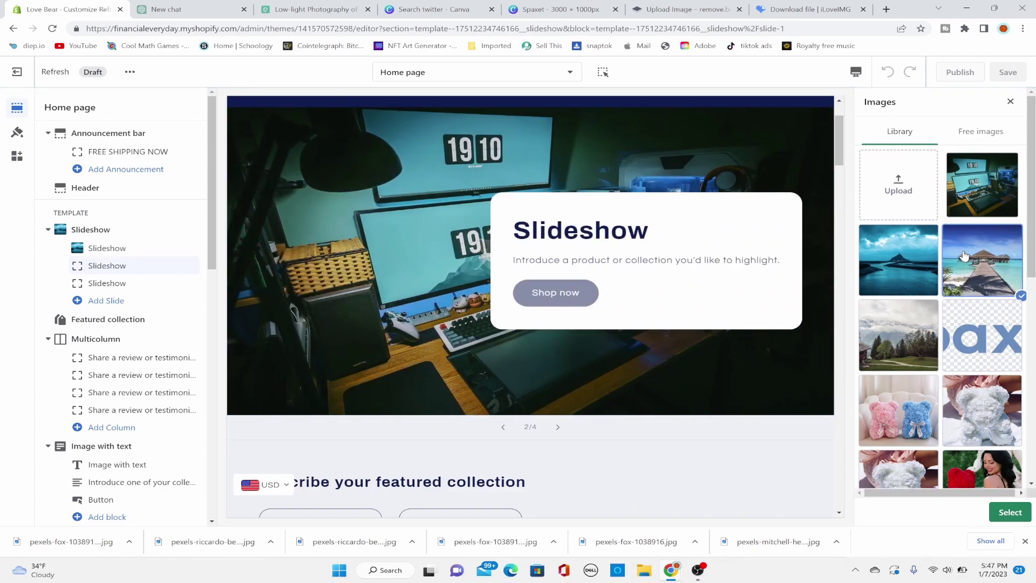
{"action": "left_click", "coordinate": [970, 267]}
{"action": "left_click", "coordinate": [1010, 511]}
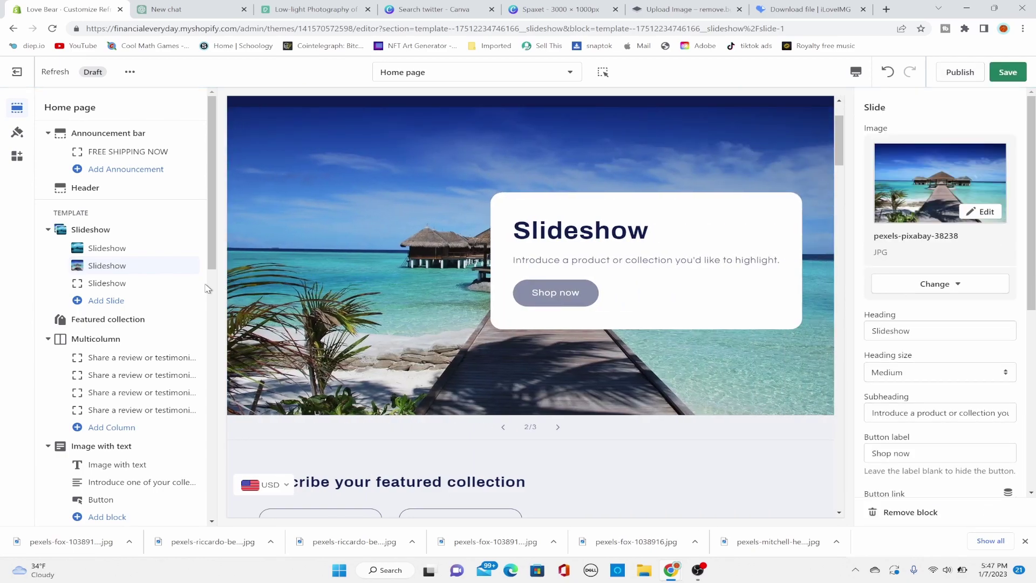
Step: Set the third slide's image to the dark computer desk photo from the image library
{"action": "left_click", "coordinate": [154, 284]}
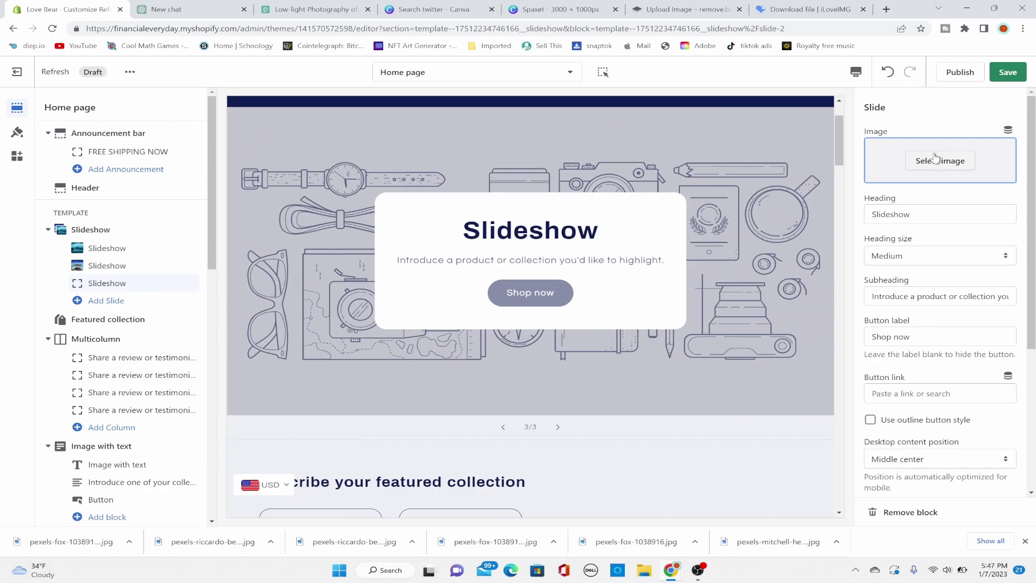
{"action": "left_click", "coordinate": [935, 156]}
{"action": "left_click", "coordinate": [972, 197]}
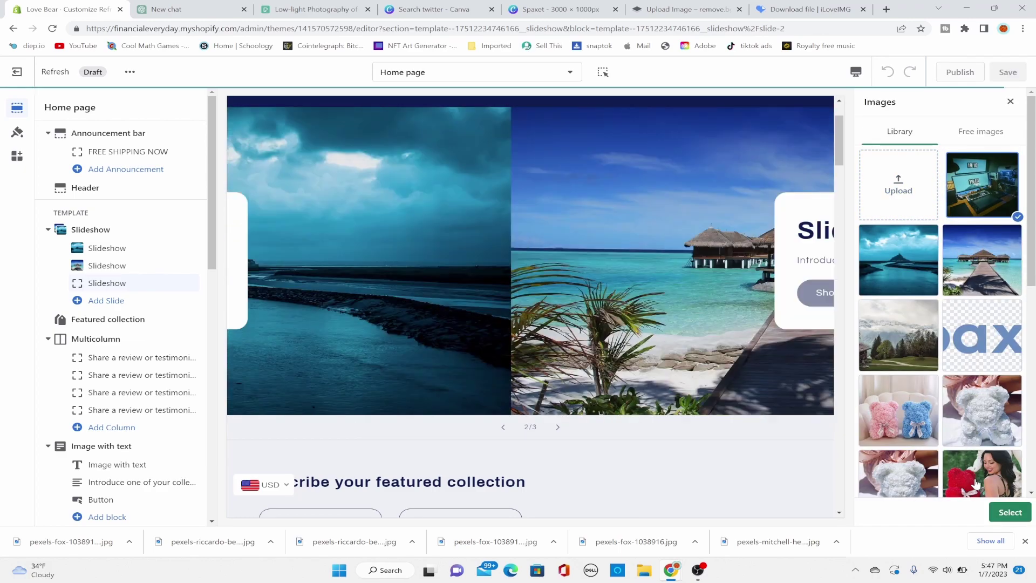
{"action": "left_click", "coordinate": [1010, 511]}
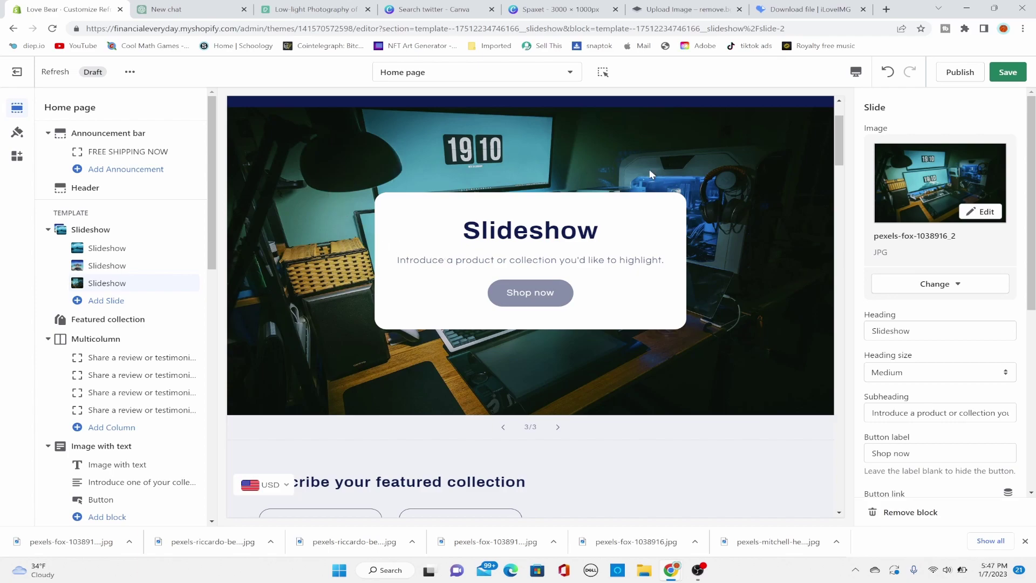
Step: Set the image overlay opacity of the third and second slides to 40%
{"action": "left_click_drag", "start_coordinate": [1035, 197], "coordinate": [1035, 399]}
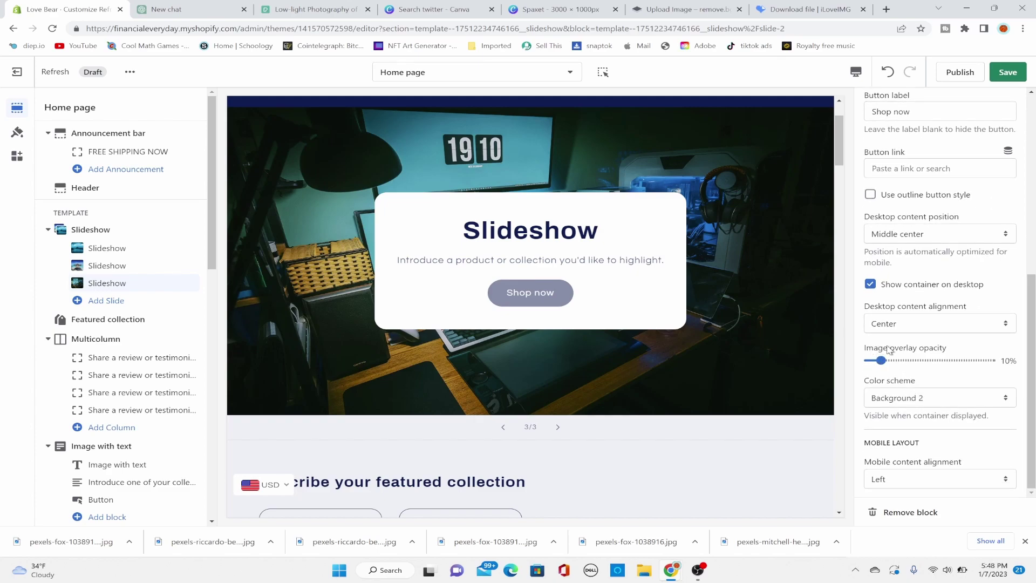
{"action": "left_click_drag", "start_coordinate": [875, 359], "coordinate": [916, 360]}
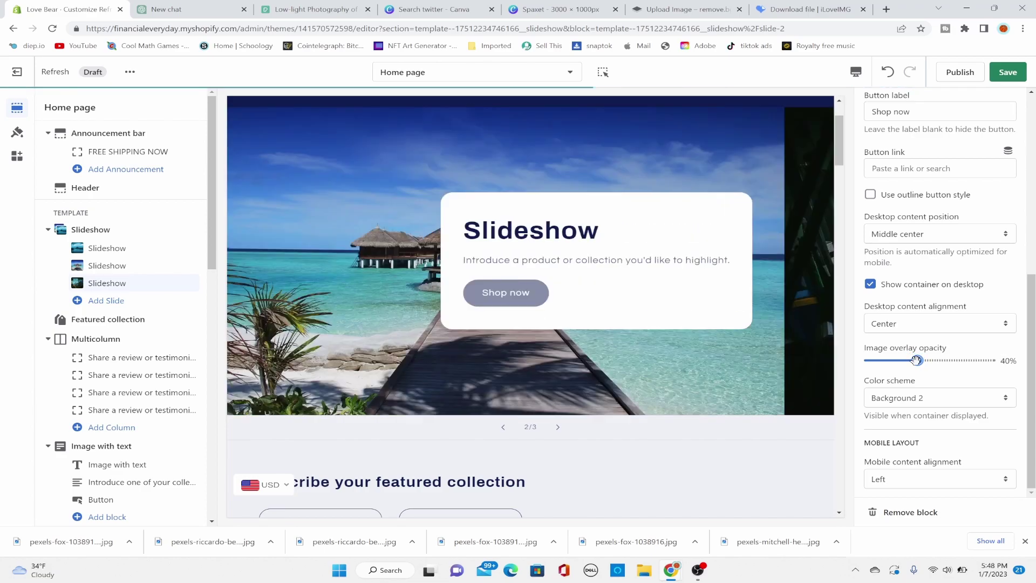
{"action": "left_click", "coordinate": [119, 265]}
{"action": "mouse_move", "coordinate": [917, 360]}
{"action": "left_mouse_down"}
{"action": "mouse_move", "coordinate": [932, 359]}
{"action": "mouse_move", "coordinate": [917, 360]}
{"action": "left_mouse_up"}
Step: Set the first slide's image overlay opacity to 20% and compare it with the second slide
{"action": "left_click", "coordinate": [119, 249]}
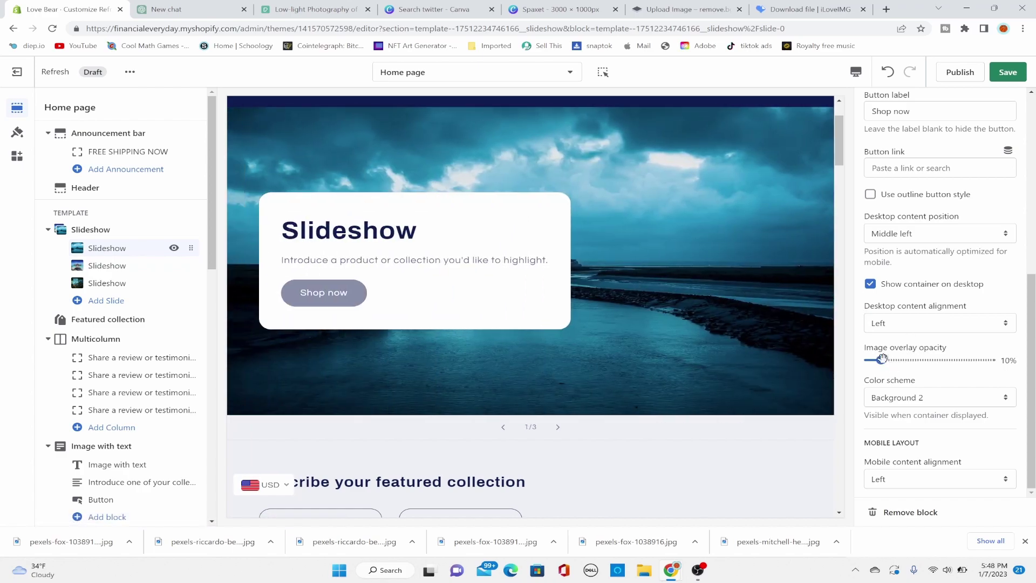
{"action": "left_click_drag", "start_coordinate": [881, 360], "coordinate": [905, 359]}
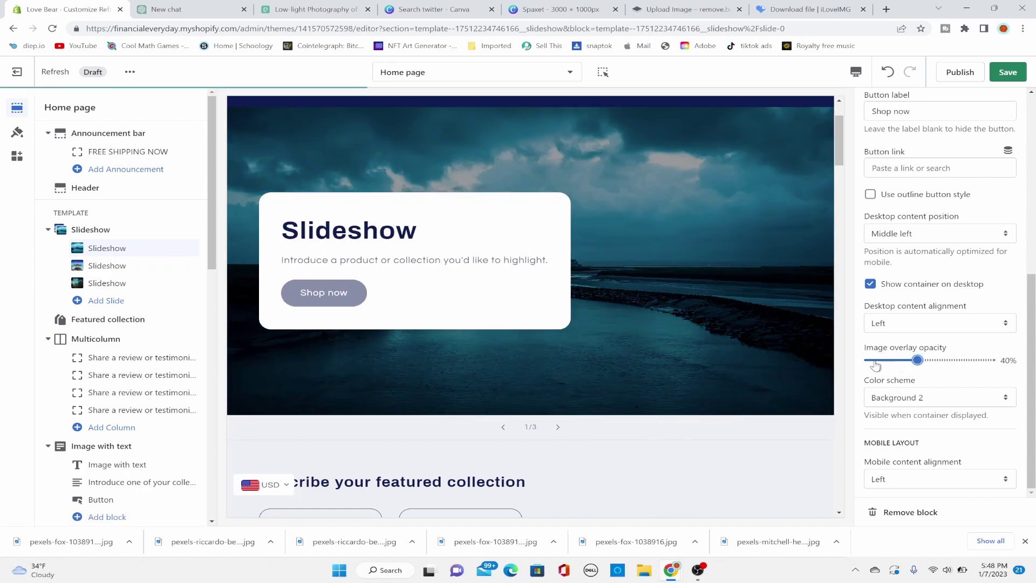
{"action": "left_click_drag", "start_coordinate": [917, 360], "coordinate": [895, 360]}
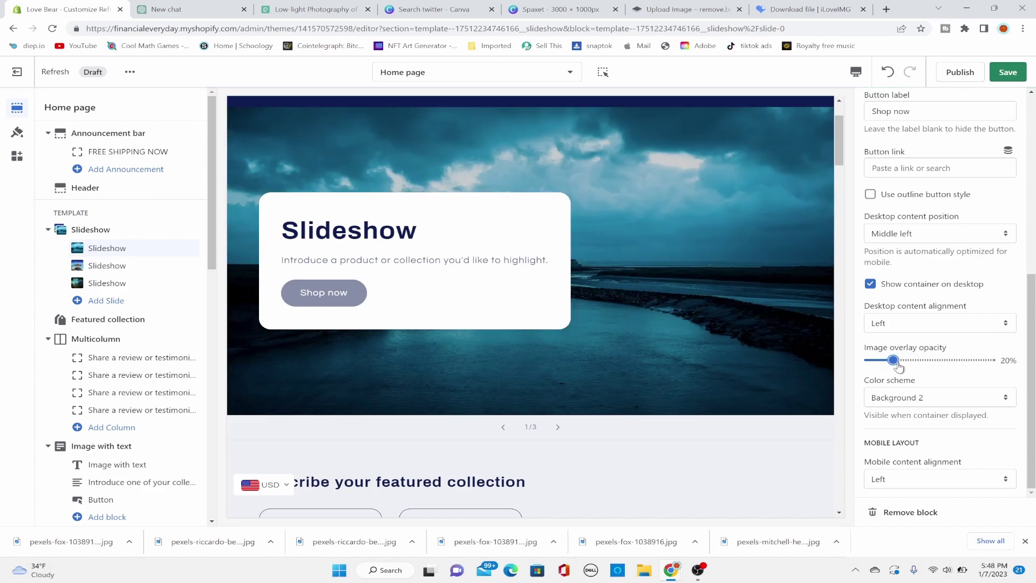
{"action": "left_click", "coordinate": [122, 270]}
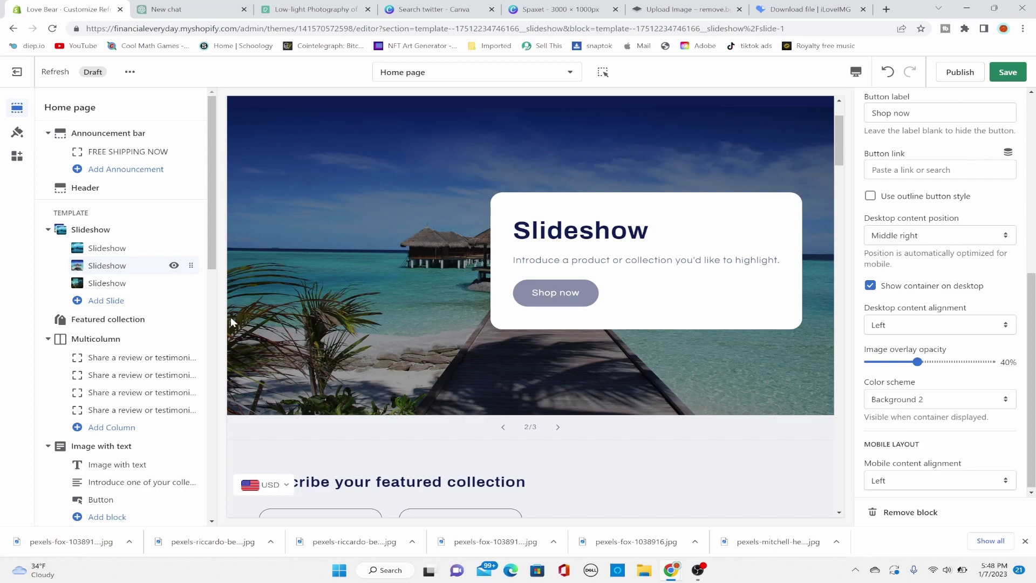
Step: Set the first slide's heading to "Spaxet" and its subheading to "Where Quaility Is Found"
{"action": "left_click", "coordinate": [112, 247]}
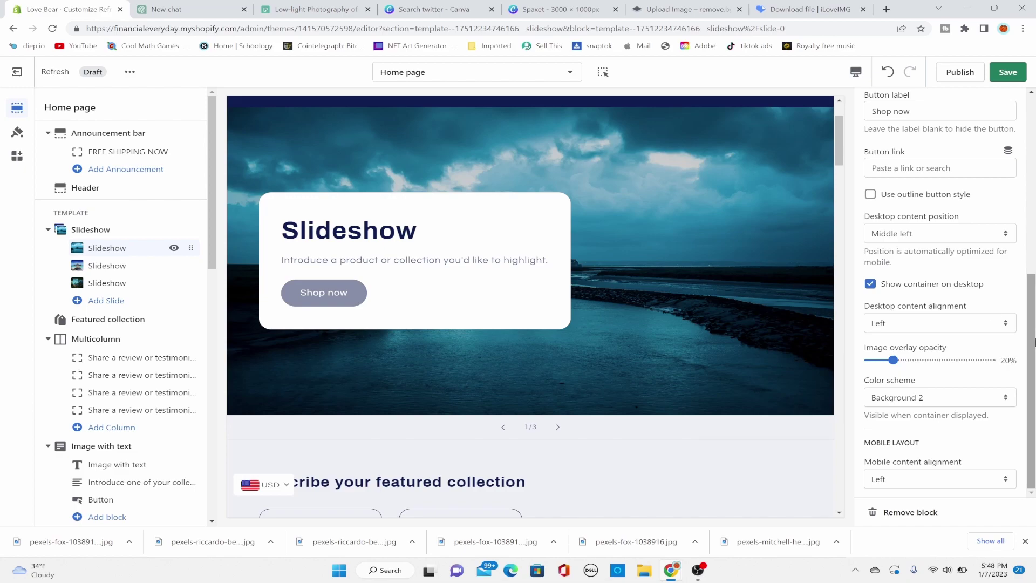
{"action": "left_click_drag", "start_coordinate": [1034, 340], "coordinate": [1034, 130]}
{"action": "double_click", "coordinate": [894, 329]}
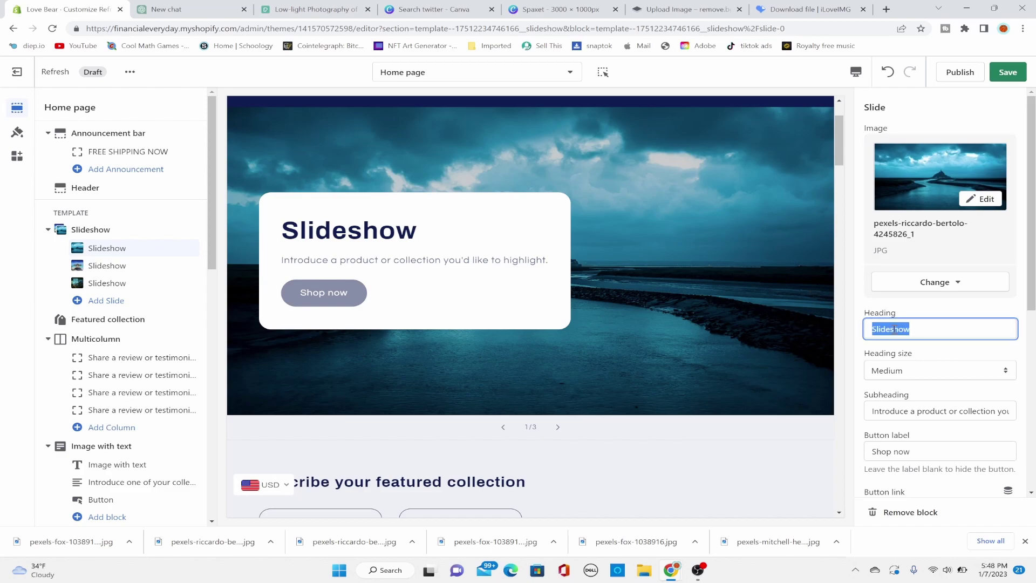
{"action": "type", "text": "Producs"}
{"action": "key", "text": "BackSpace"}
{"action": "type", "text": "ts"}
{"action": "left_click_drag", "start_coordinate": [1030, 285], "coordinate": [1031, 346]}
{"action": "left_click", "coordinate": [915, 297]}
{"action": "key", "text": "ctrl+a"}
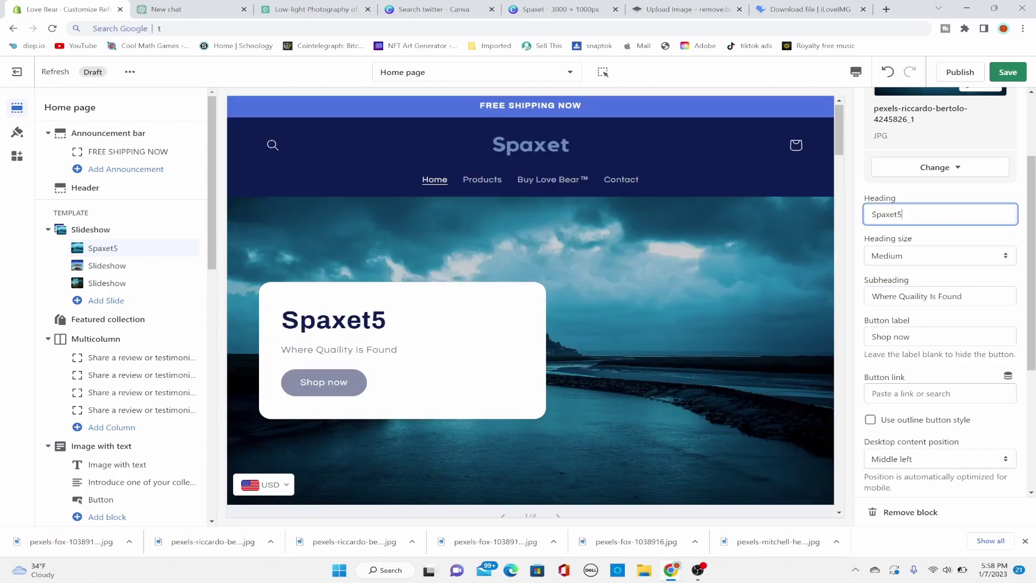
{"action": "key", "text": "BackSpace"}
Step: Link the first slide's "Shop now" button to All products
{"action": "scroll", "coordinate": [940, 291], "scroll_direction": "down", "scroll_amount": 3}
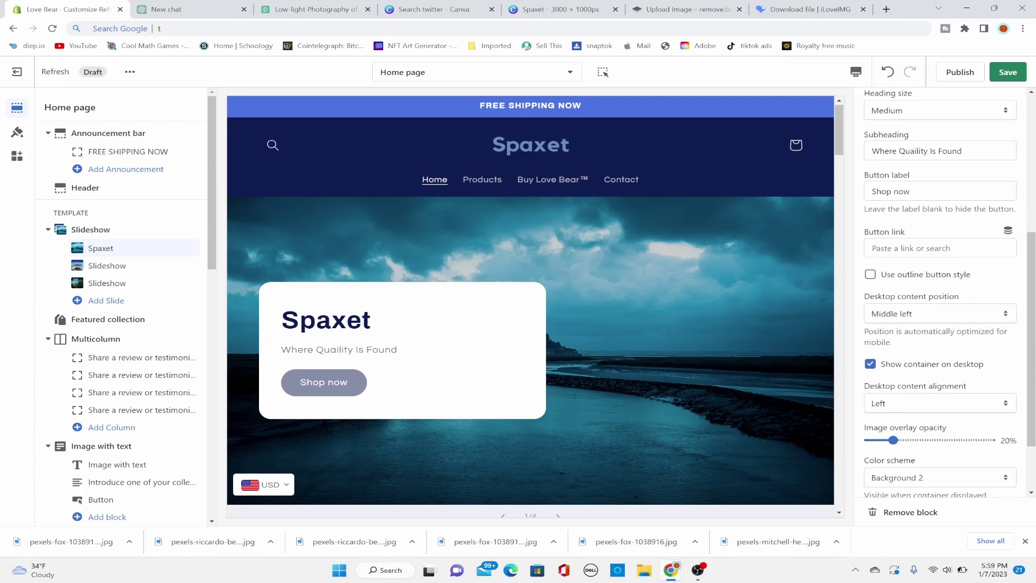
{"action": "left_click", "coordinate": [940, 248]}
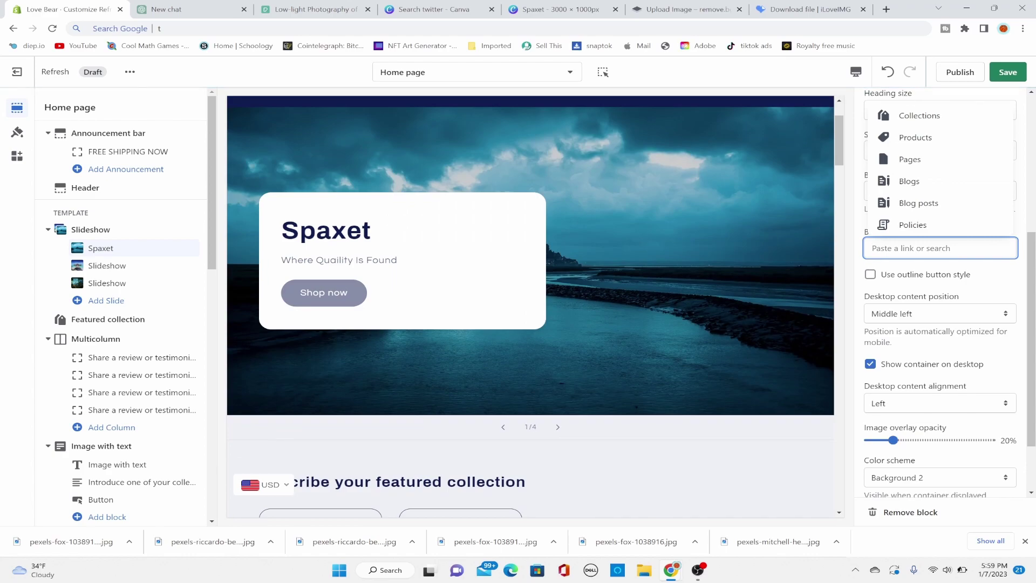
{"action": "left_click", "coordinate": [915, 138]}
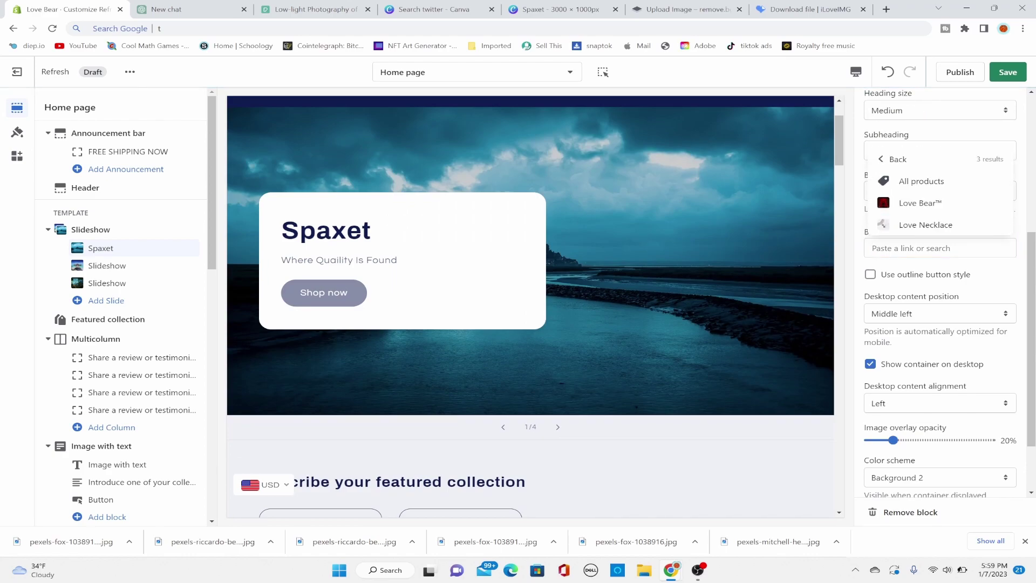
{"action": "left_click", "coordinate": [921, 182]}
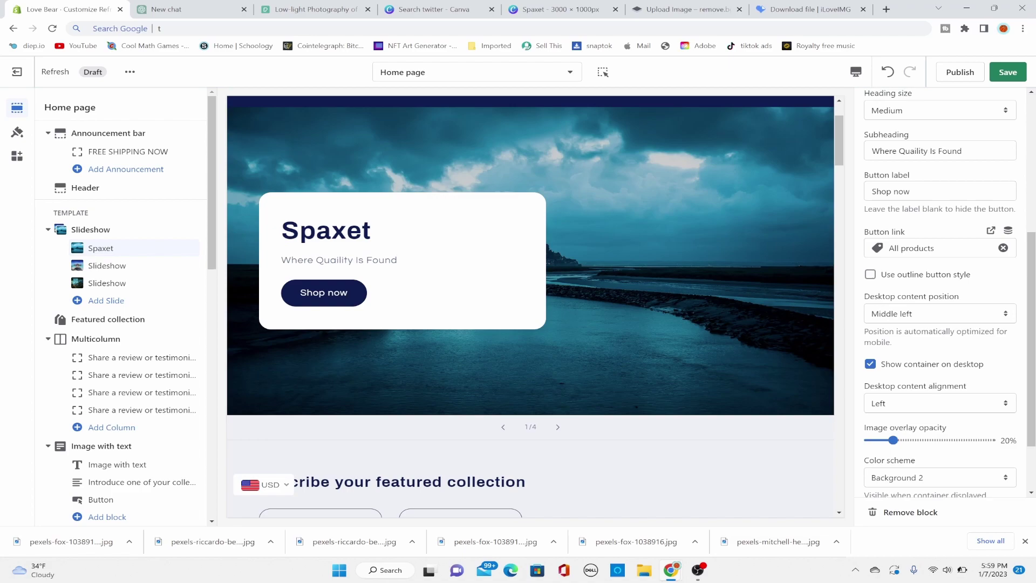
{"action": "triple_click", "coordinate": [889, 232]}
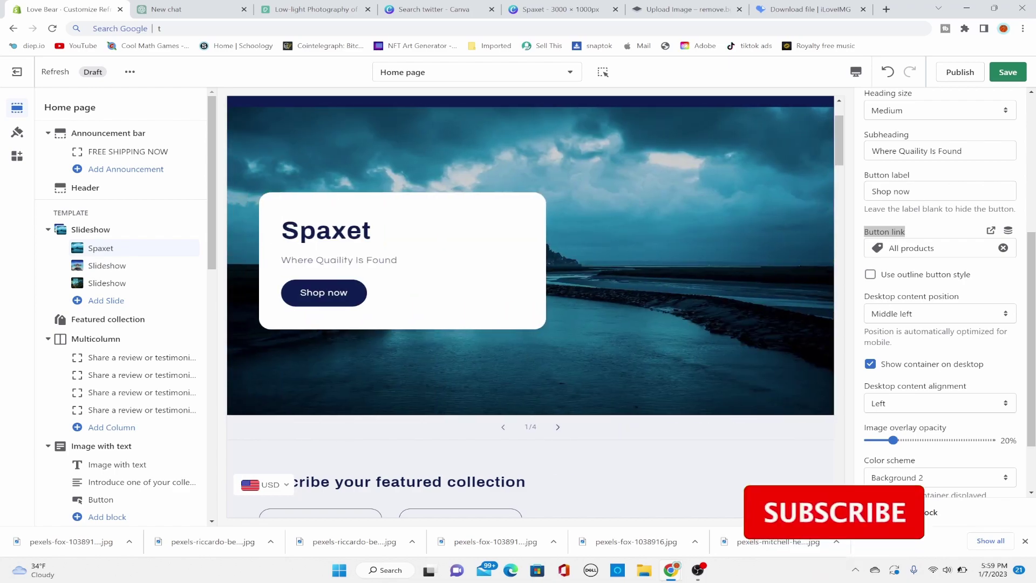
{"action": "scroll", "coordinate": [530, 306], "scroll_direction": "up", "scroll_amount": 2}
{"action": "scroll", "coordinate": [939, 292], "scroll_direction": "up", "scroll_amount": 5}
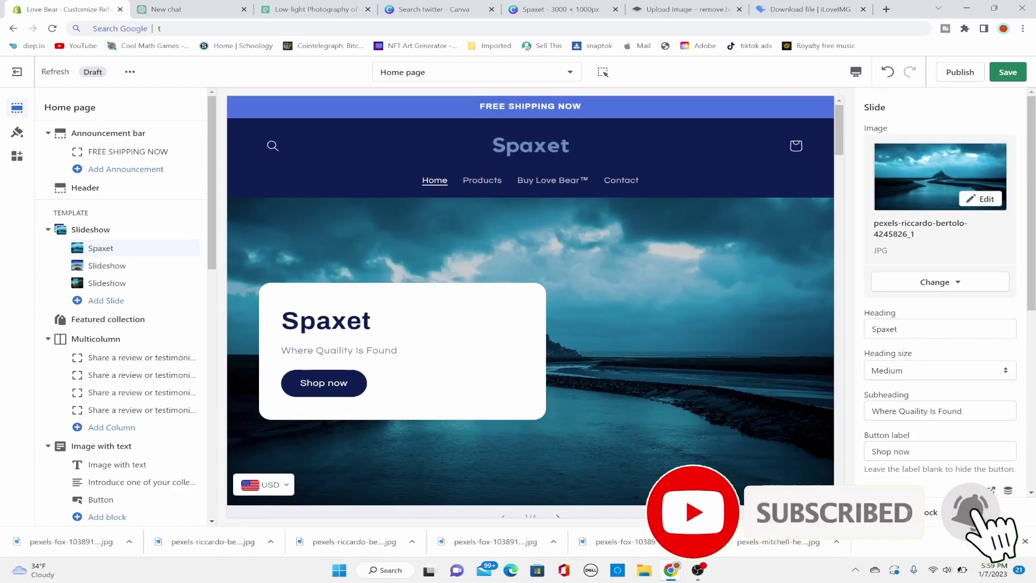
{"action": "left_click", "coordinate": [897, 329]}
{"action": "double_click", "coordinate": [885, 329]}
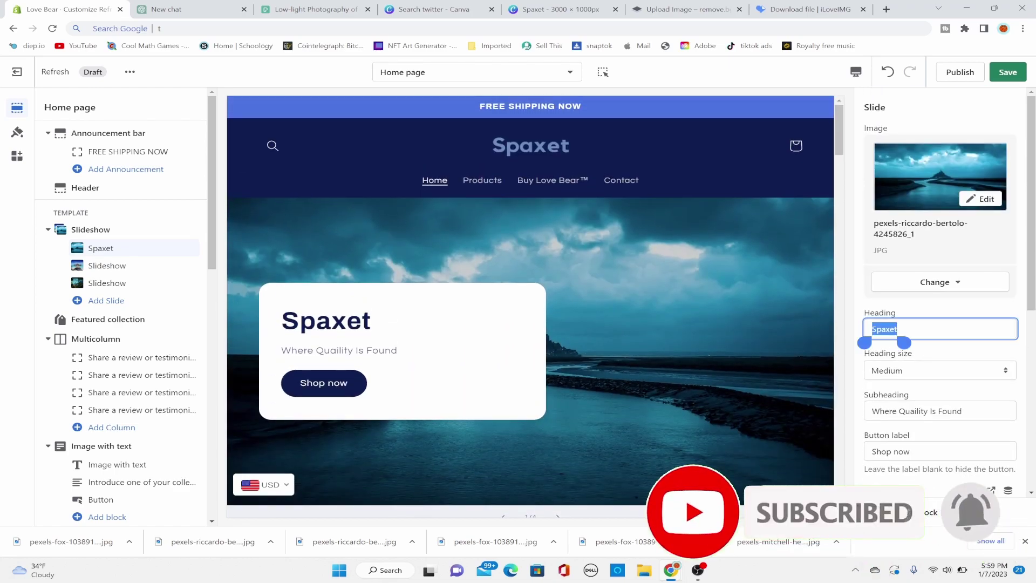
{"action": "key", "text": "BackSpace"}
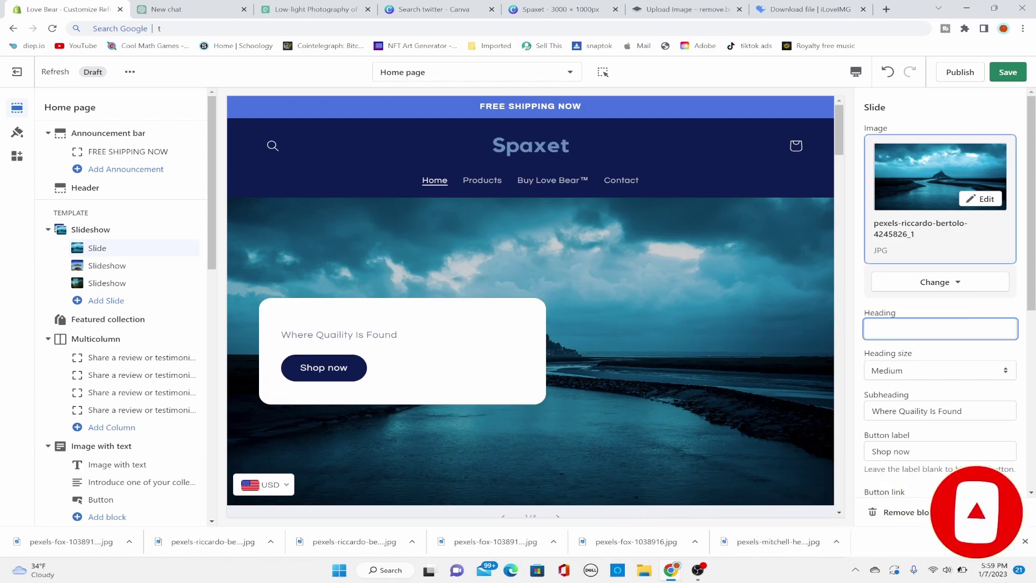
{"action": "key", "text": "ctrl+z"}
{"action": "left_click", "coordinate": [908, 187]}
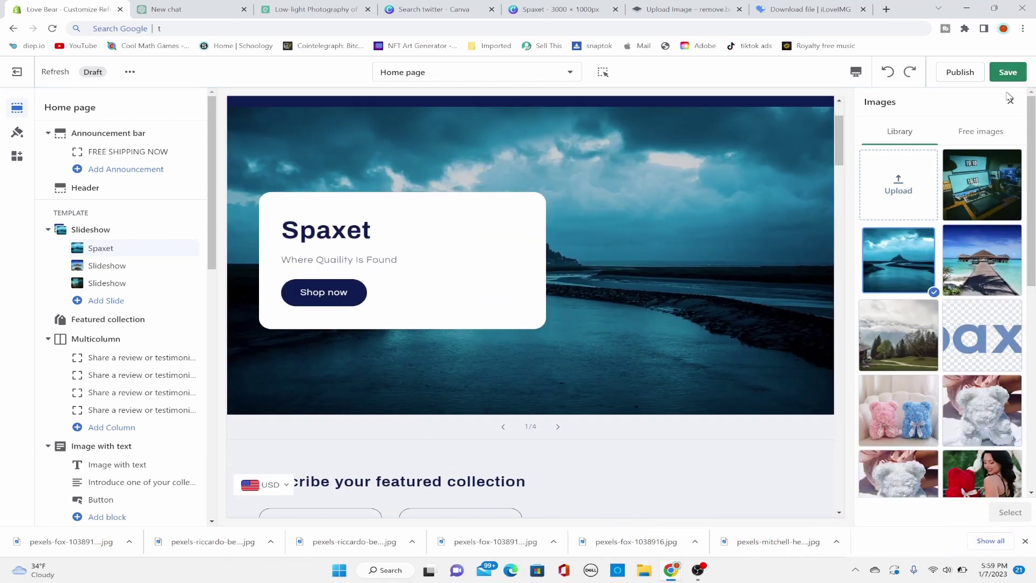
{"action": "left_click", "coordinate": [1010, 99]}
Step: Copy the first slide's heading "Spaxet" into the headings of the second and third slides
{"action": "left_click", "coordinate": [898, 331]}
{"action": "double_click", "coordinate": [897, 330]}
{"action": "key", "text": "ctrl+c"}
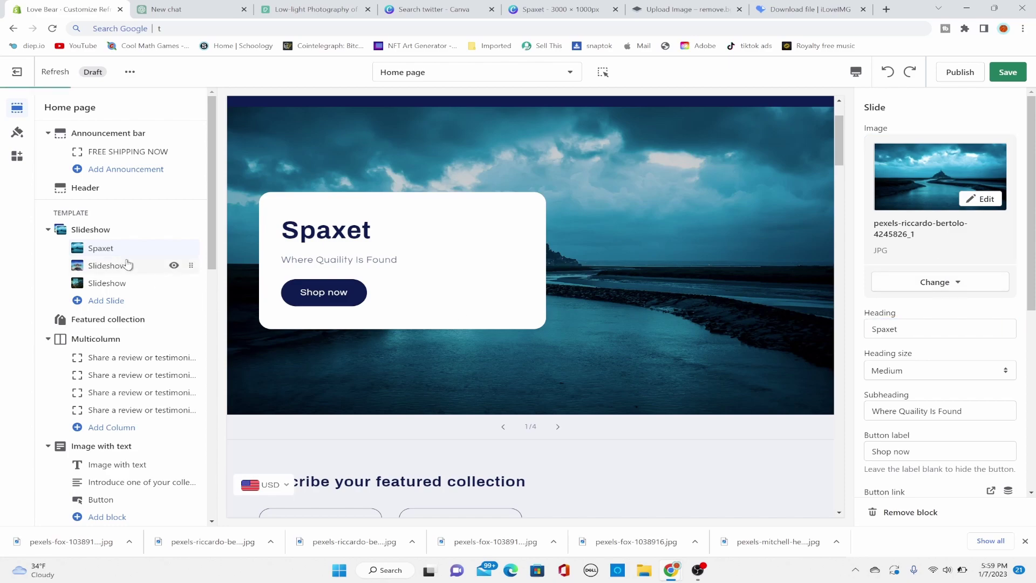
{"action": "left_click", "coordinate": [132, 264]}
{"action": "double_click", "coordinate": [905, 331]}
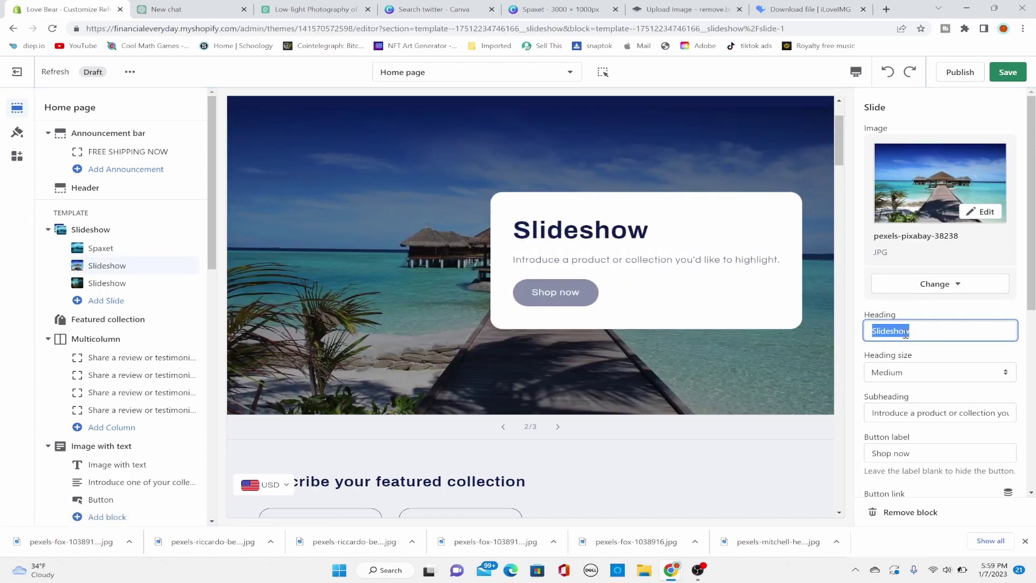
{"action": "key", "text": "ctrl+v"}
{"action": "left_click", "coordinate": [135, 283]}
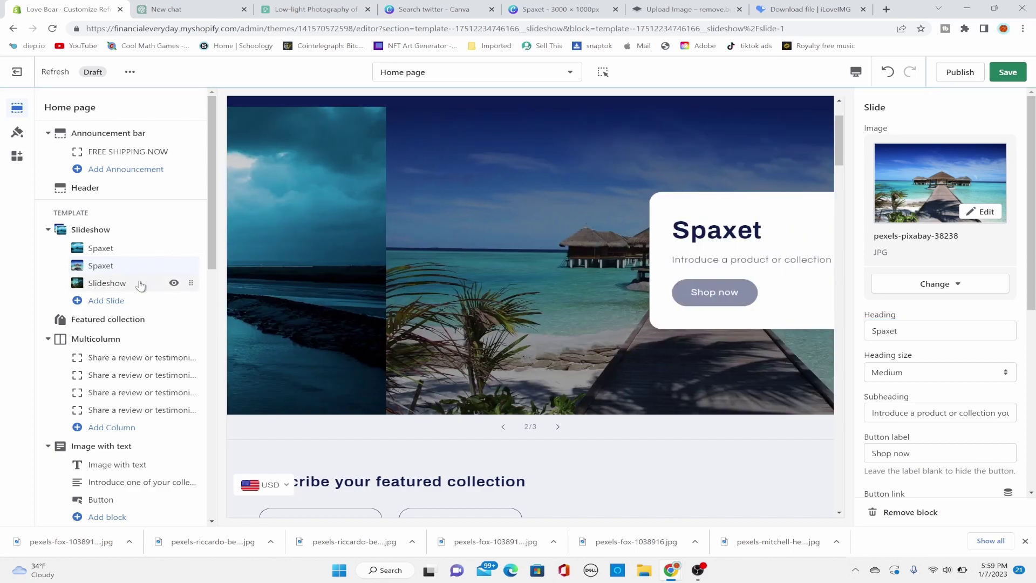
{"action": "double_click", "coordinate": [910, 331]}
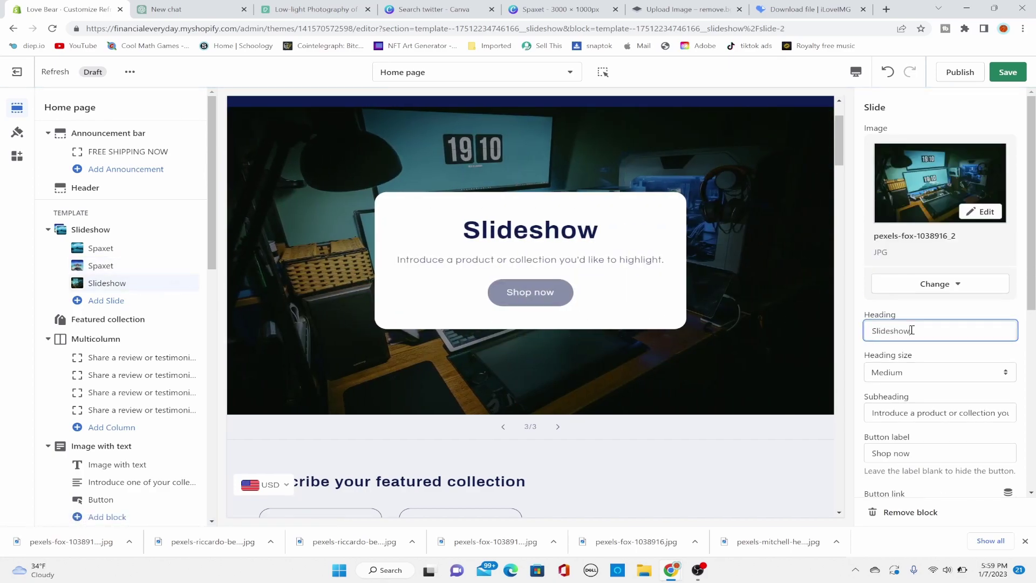
{"action": "key", "text": "ctrl+v"}
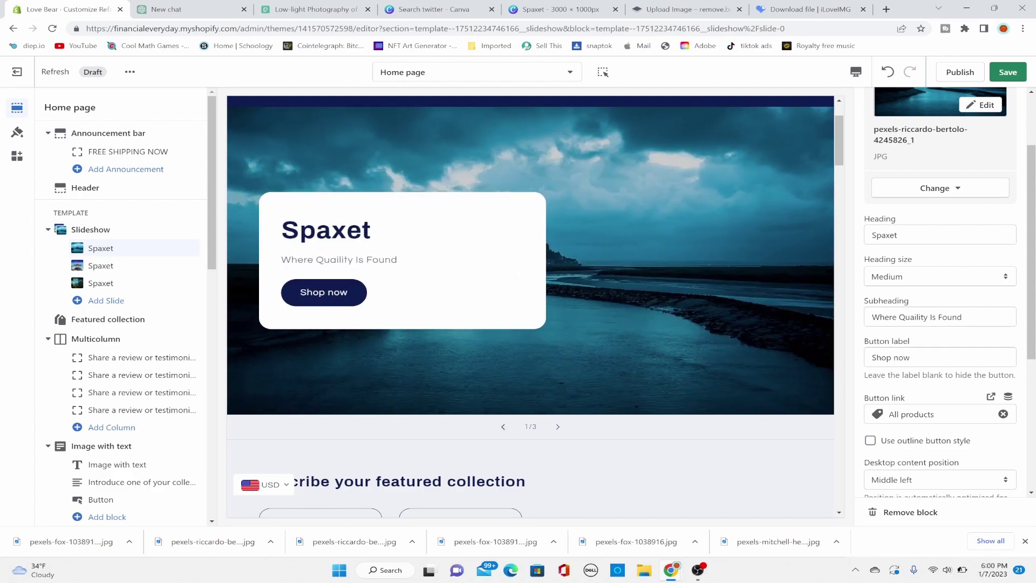
Step: Remove the Featured collection section below the slideshow and the Multicolumn section with the review and testimonial columns
{"action": "scroll", "coordinate": [531, 307], "scroll_direction": "up", "scroll_amount": 2}
{"action": "scroll", "coordinate": [531, 306], "scroll_direction": "down", "scroll_amount": 5}
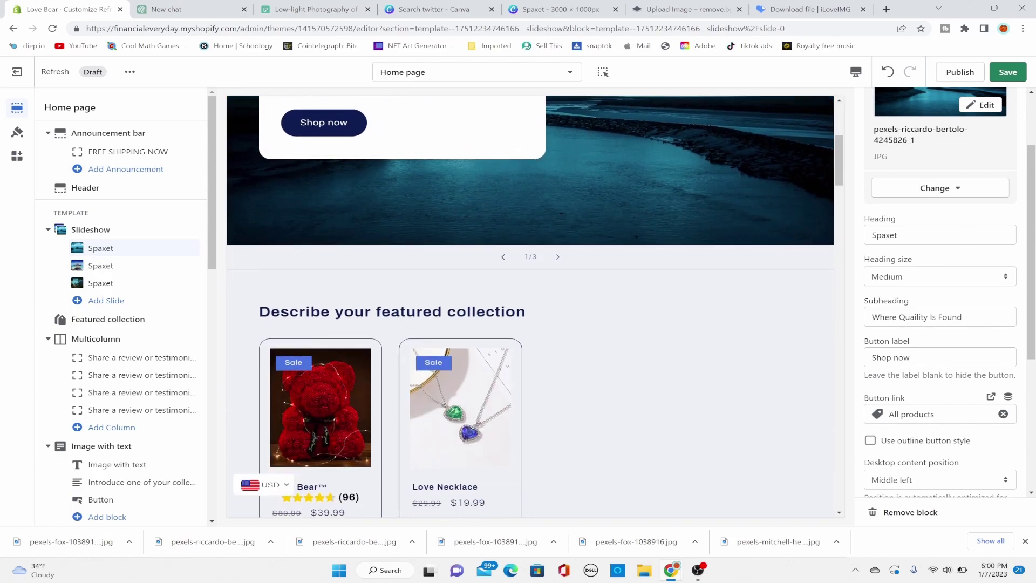
{"action": "scroll", "coordinate": [530, 306], "scroll_direction": "down", "scroll_amount": 2}
{"action": "scroll", "coordinate": [530, 306], "scroll_direction": "up", "scroll_amount": 3}
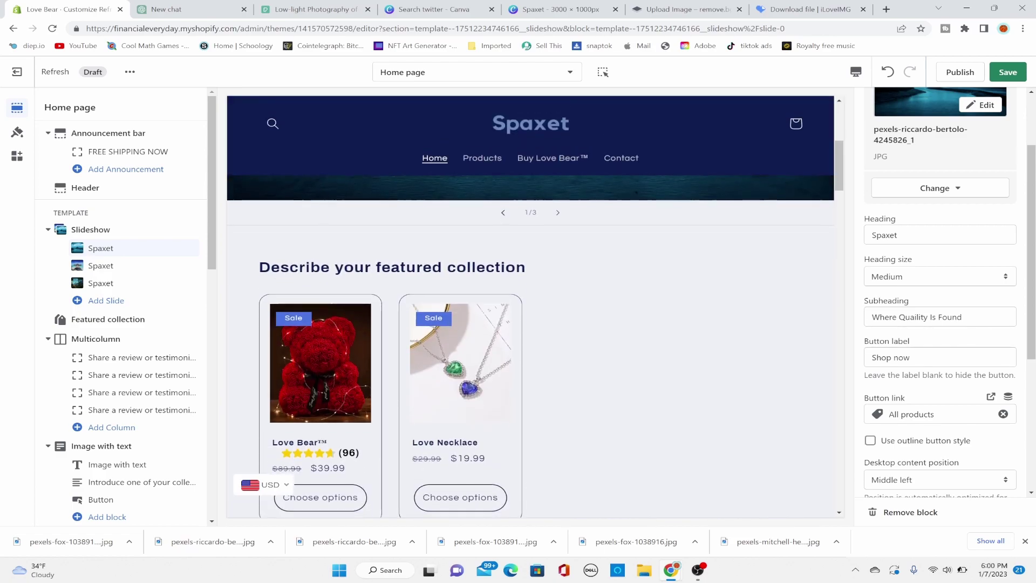
{"action": "left_click", "coordinate": [96, 339]}
{"action": "left_click", "coordinate": [107, 319]}
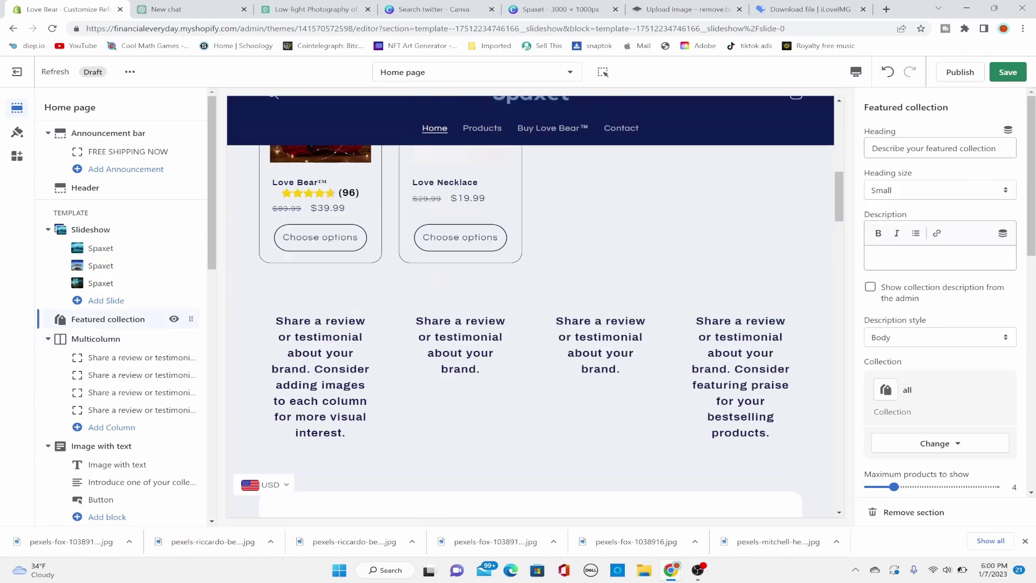
{"action": "left_click", "coordinate": [913, 512]}
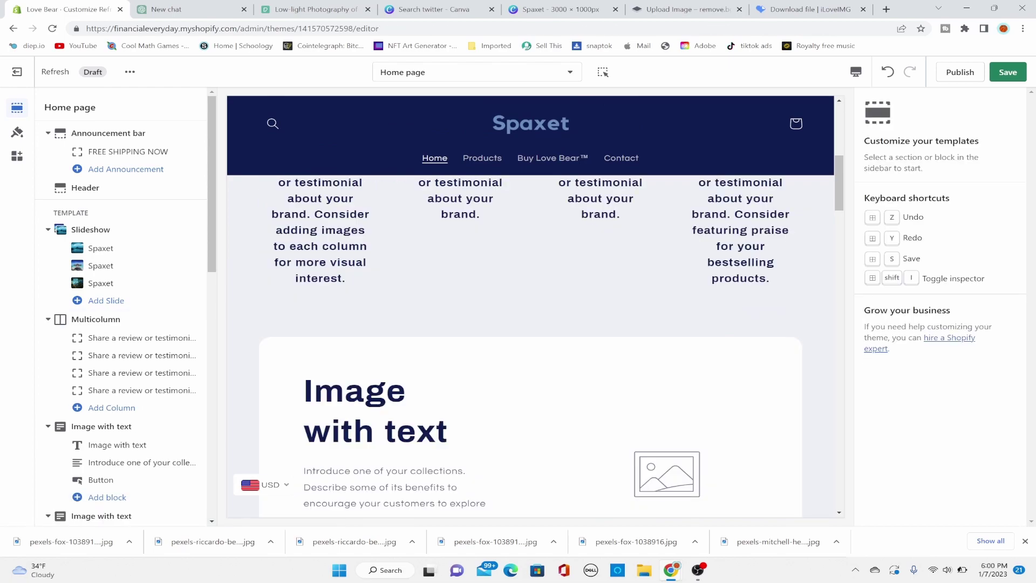
{"action": "left_click", "coordinate": [96, 319]}
{"action": "left_click", "coordinate": [913, 512]}
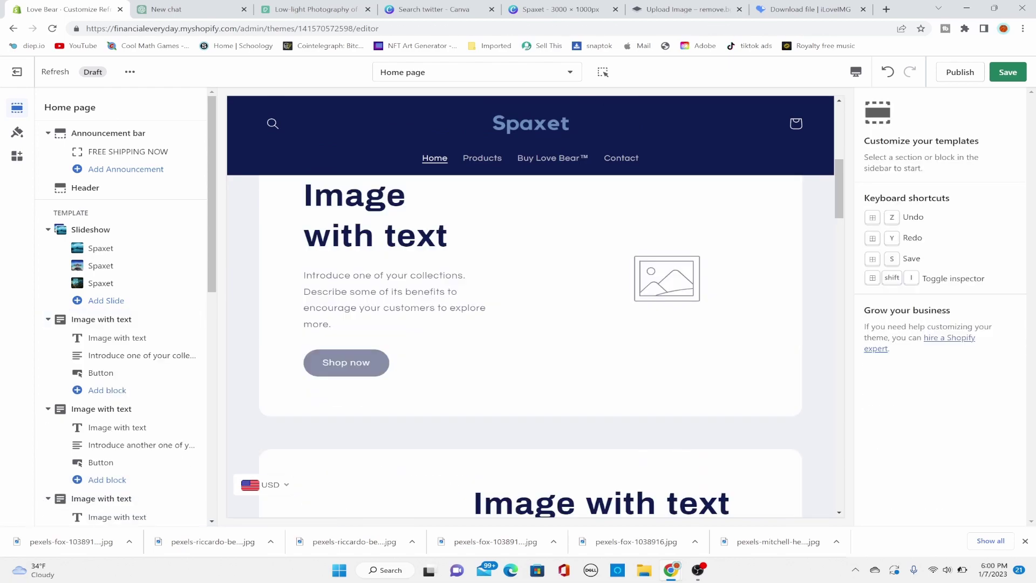
Step: Remove the first and the last of the Image with text sections from the home page
{"action": "left_click", "coordinate": [102, 319]}
{"action": "left_click", "coordinate": [914, 512]}
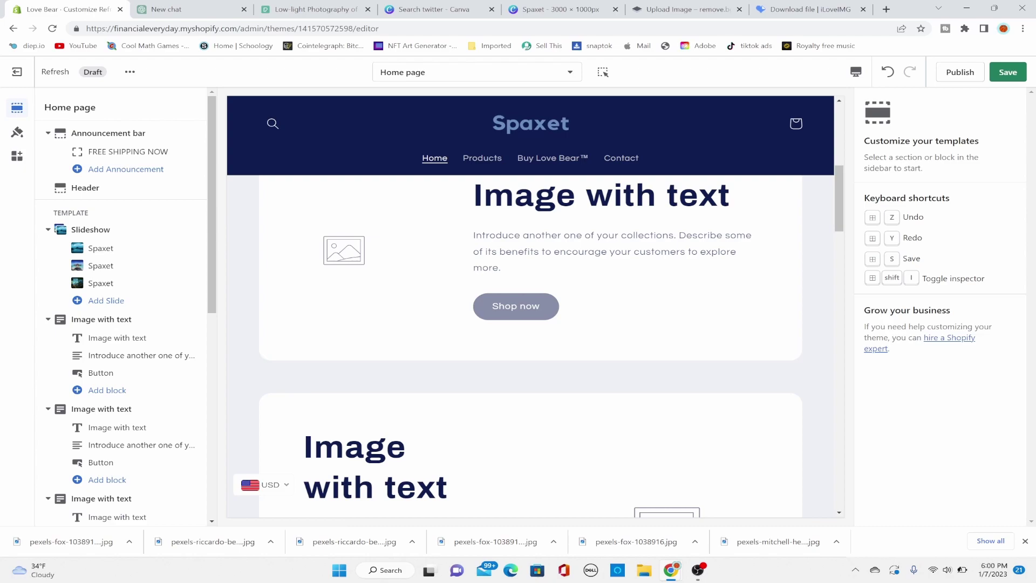
{"action": "scroll", "coordinate": [122, 307], "scroll_direction": "down", "scroll_amount": 4}
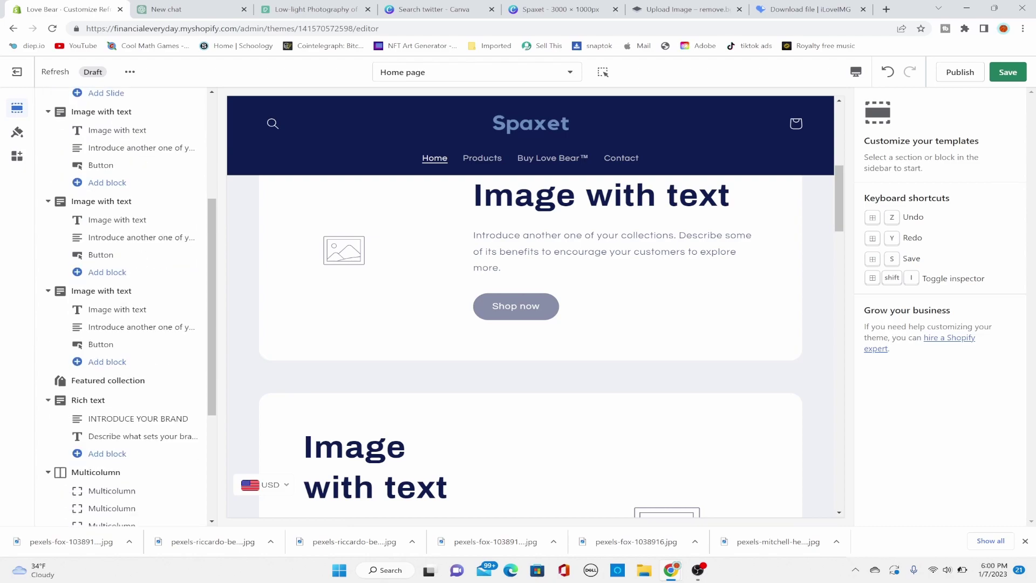
{"action": "left_click", "coordinate": [102, 291]}
{"action": "left_click", "coordinate": [913, 511]}
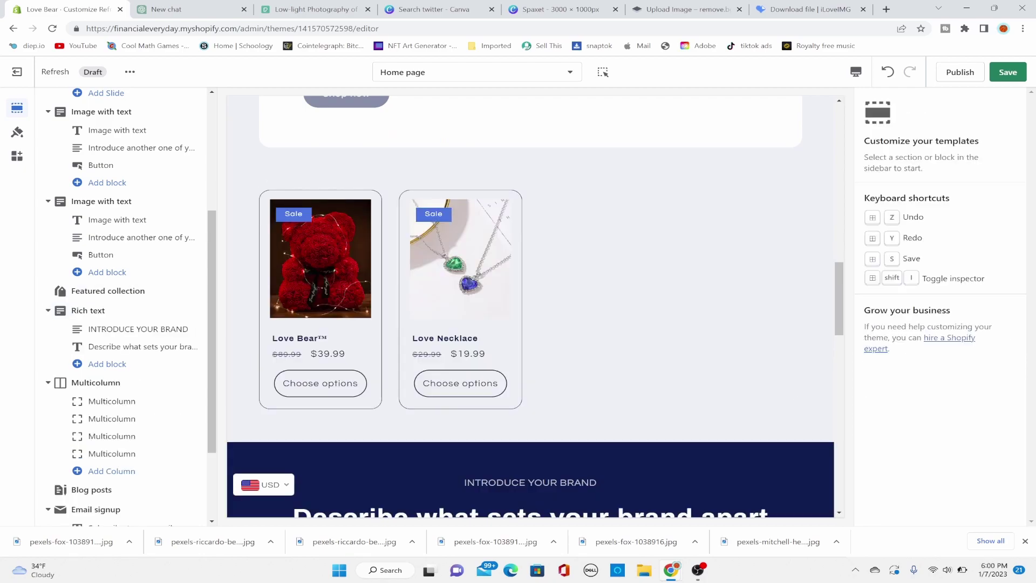
Step: Remove the remaining Featured collection section and the Rich text section with "INTRODUCE YOUR BRAND"
{"action": "left_click", "coordinate": [108, 291]}
{"action": "left_click", "coordinate": [913, 512]}
{"action": "left_click", "coordinate": [88, 291]}
{"action": "left_click", "coordinate": [913, 512]}
Step: Remove the remaining Multicolumn section above the Blog posts section
{"action": "left_click", "coordinate": [112, 308]}
{"action": "left_click", "coordinate": [95, 290]}
{"action": "left_click", "coordinate": [914, 512]}
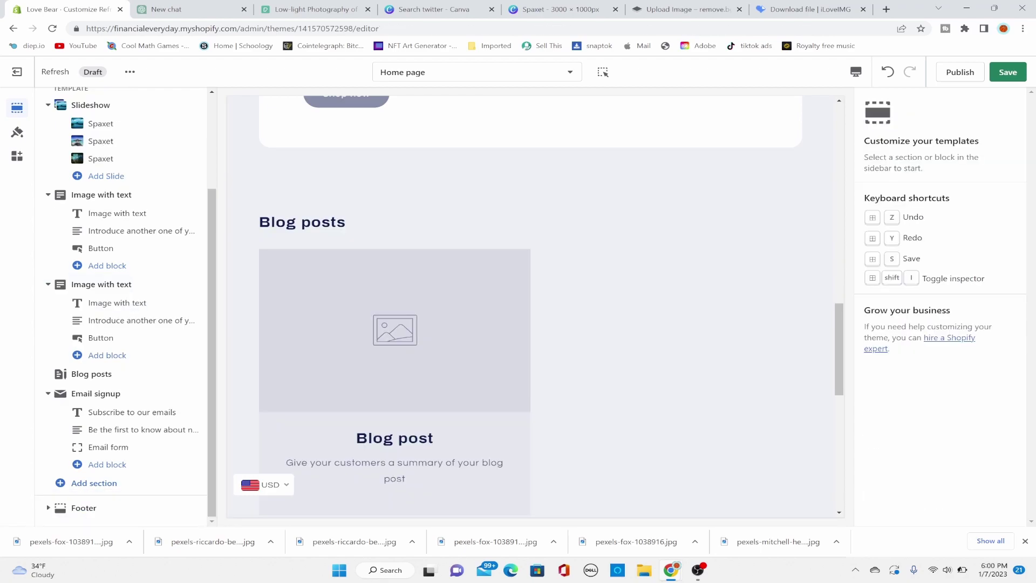
Step: Remove the Blog posts section from the home page
{"action": "left_click", "coordinate": [101, 283]}
{"action": "left_click", "coordinate": [91, 373]}
{"action": "left_click", "coordinate": [913, 512]}
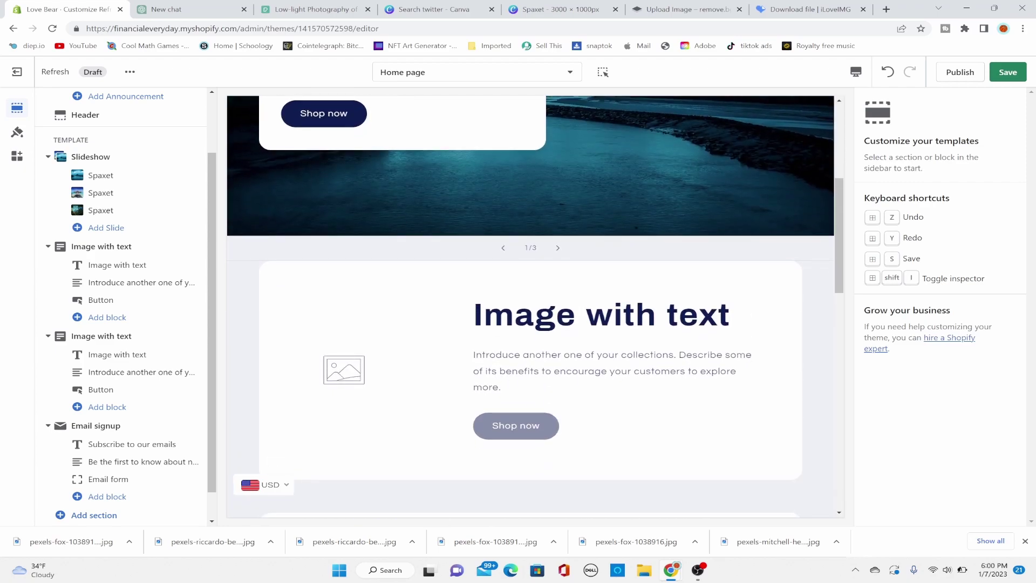
Step: Add the downloaded night bridge photo pexels-joonas-kaariainen-240572 as the image of the first Image with text section
{"action": "left_click", "coordinate": [118, 265]}
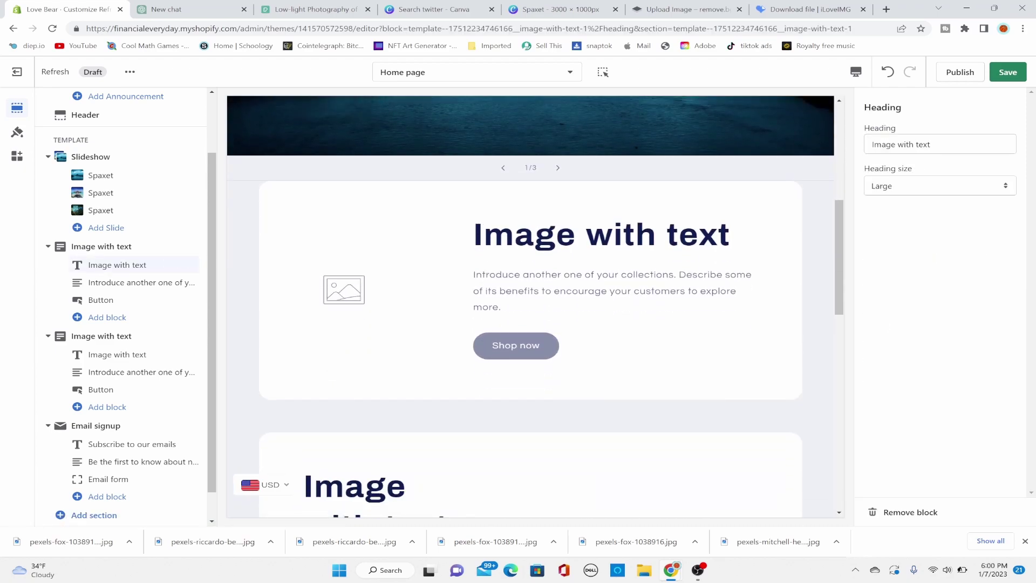
{"action": "left_click_drag", "start_coordinate": [904, 388], "coordinate": [727, 391]}
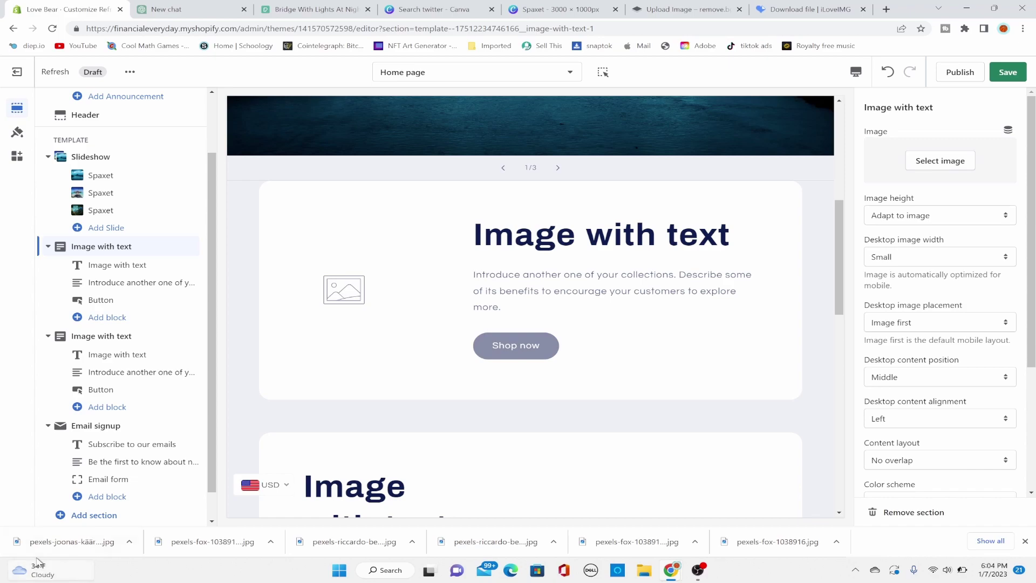
{"action": "left_click_drag", "start_coordinate": [65, 540], "coordinate": [891, 181]}
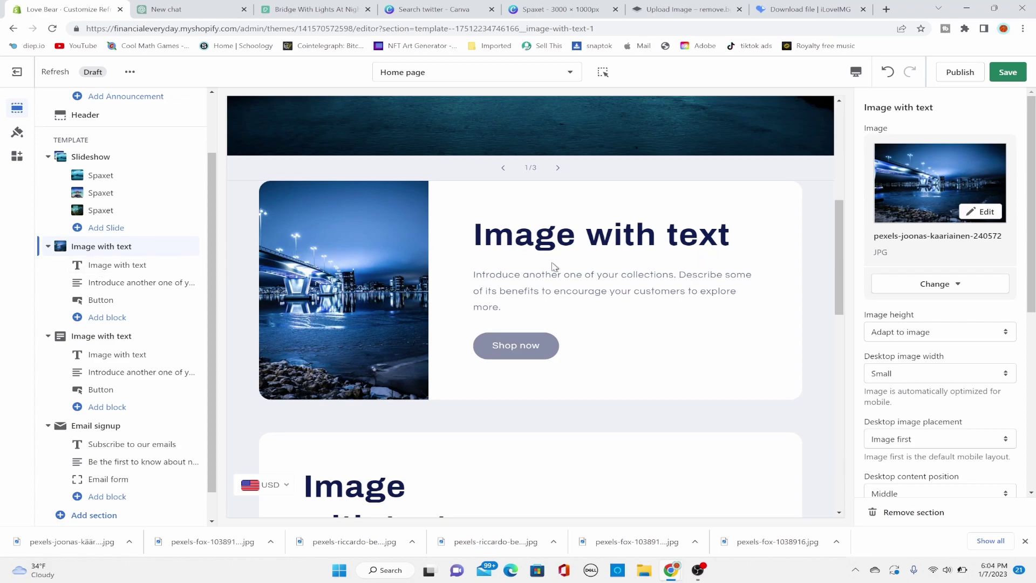
Step: Change the heading of the first Image with text section to "Quality"
{"action": "left_click", "coordinate": [132, 265]}
{"action": "left_click", "coordinate": [904, 145]}
{"action": "double_click", "coordinate": [905, 144]}
{"action": "left_click", "coordinate": [905, 145]}
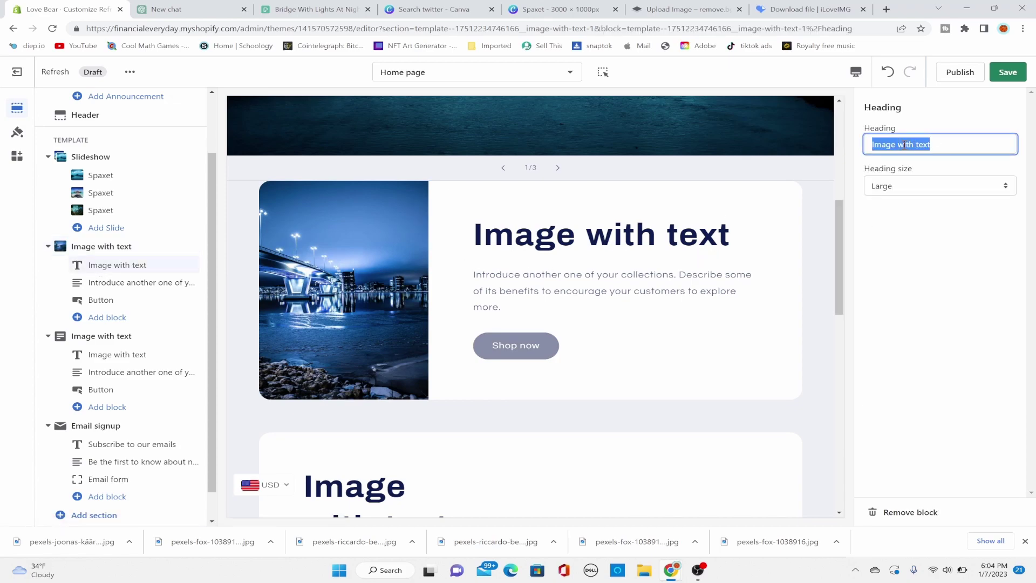
{"action": "type", "text": "Quality"}
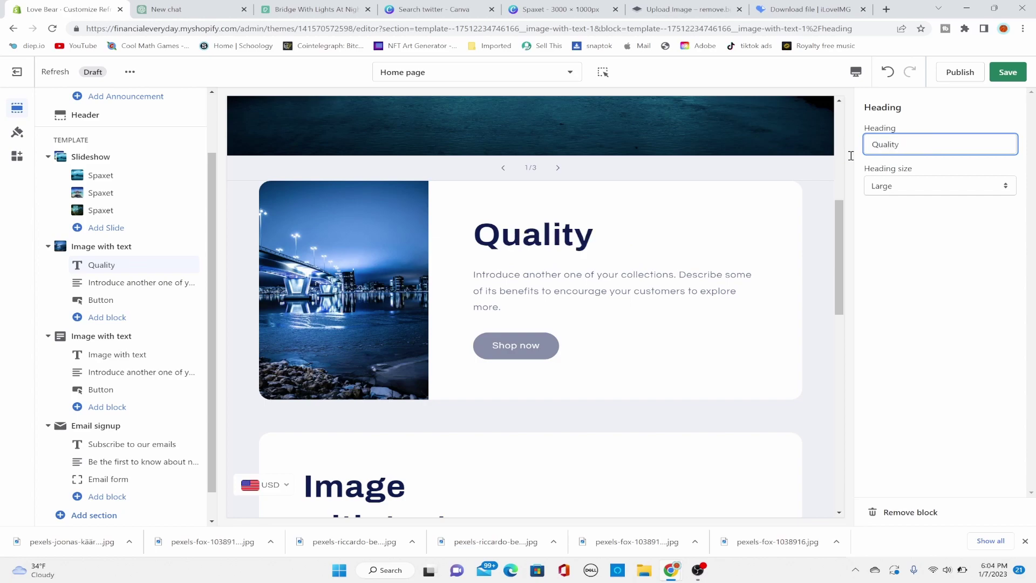
Step: Switch to ChatGPT and submit the prompt "create a small text describing my companies quality" for the Quality section's text
{"action": "left_click", "coordinate": [129, 282]}
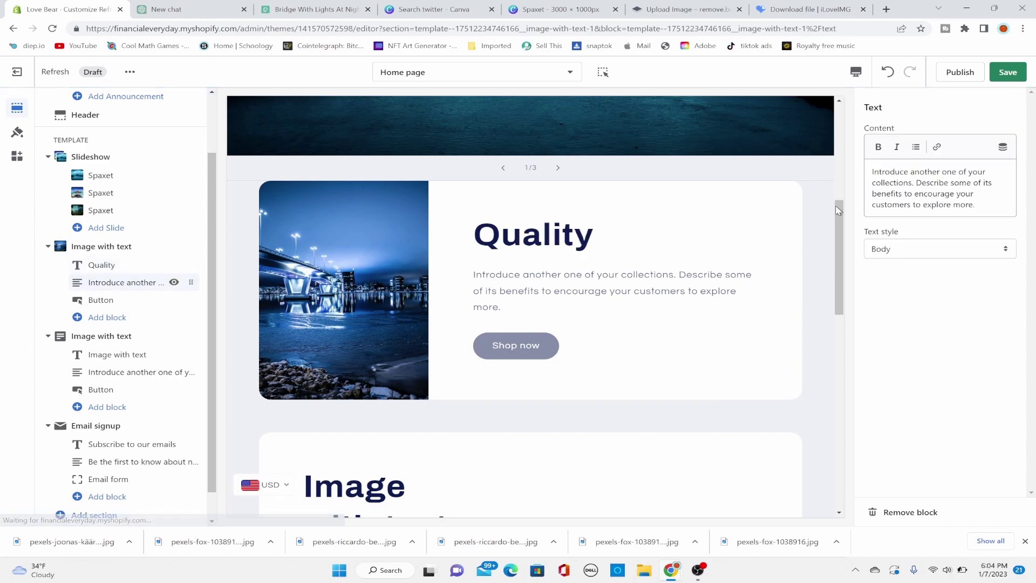
{"action": "left_click", "coordinate": [174, 8]}
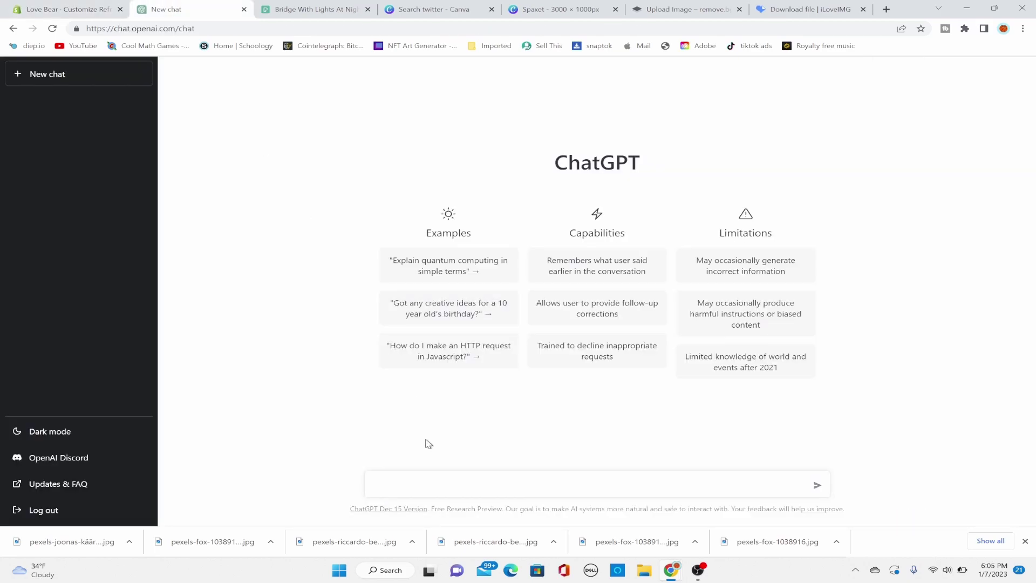
{"action": "type", "text": "create a "}
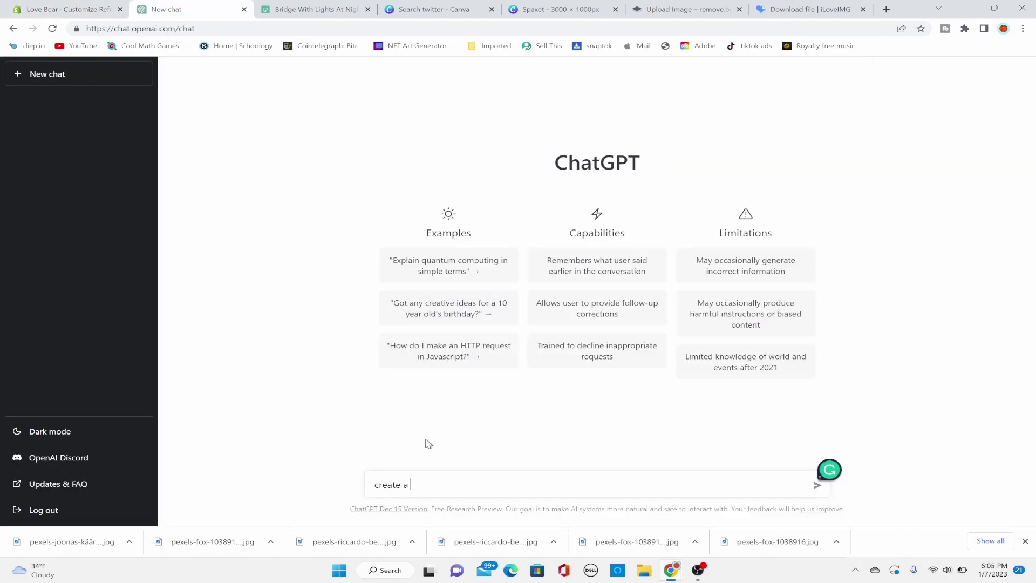
{"action": "type", "text": "small text describing my co"}
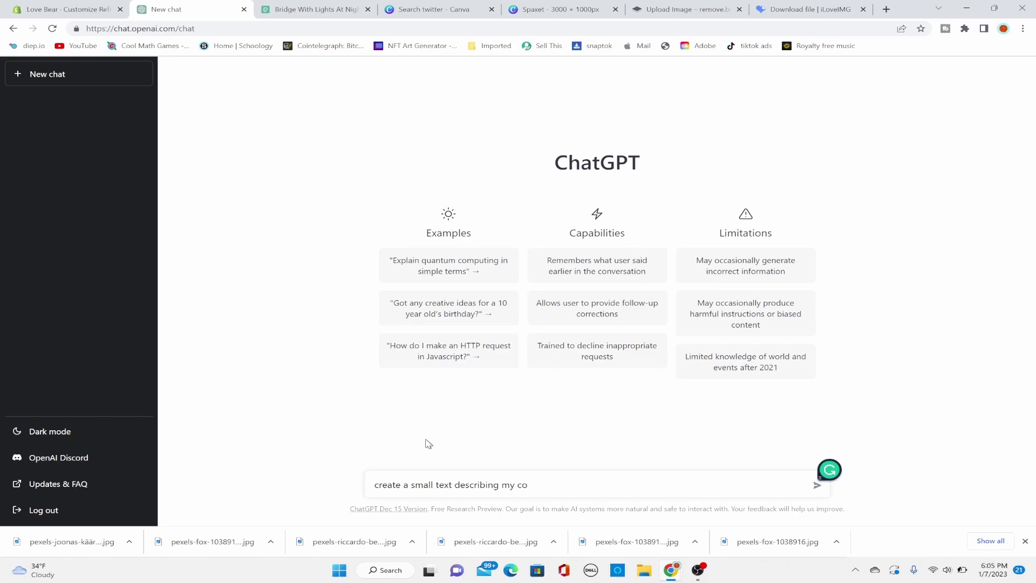
{"action": "type", "text": "mpanies quality"}
{"action": "key", "text": "Return"}
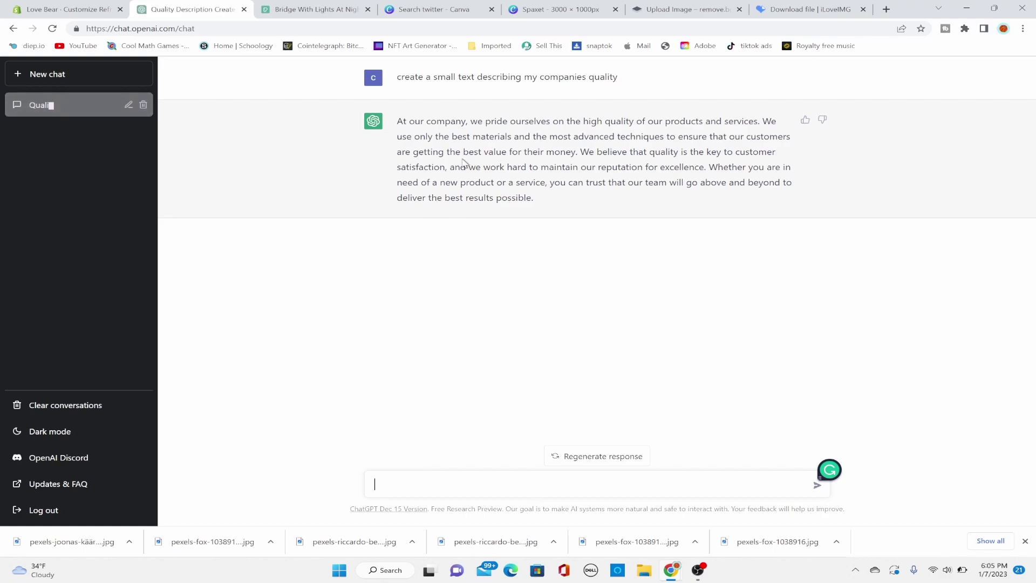
Step: Copy ChatGPT's whole answer and replace the Quality section's placeholder text with it in the Shopify theme editor
{"action": "left_click_drag", "start_coordinate": [398, 121], "coordinate": [566, 200]}
{"action": "key", "text": "ctrl+c"}
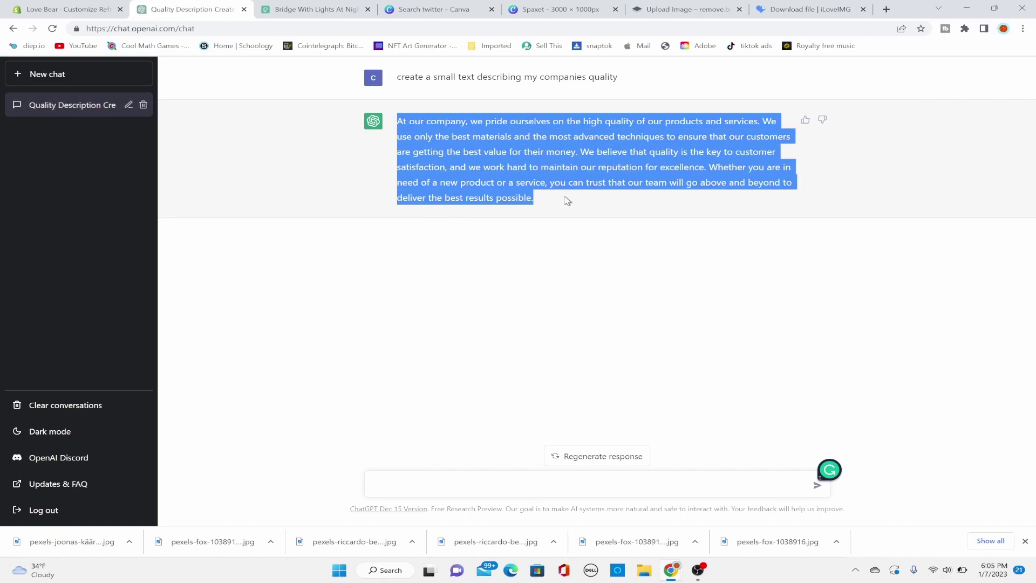
{"action": "left_click", "coordinate": [65, 10]}
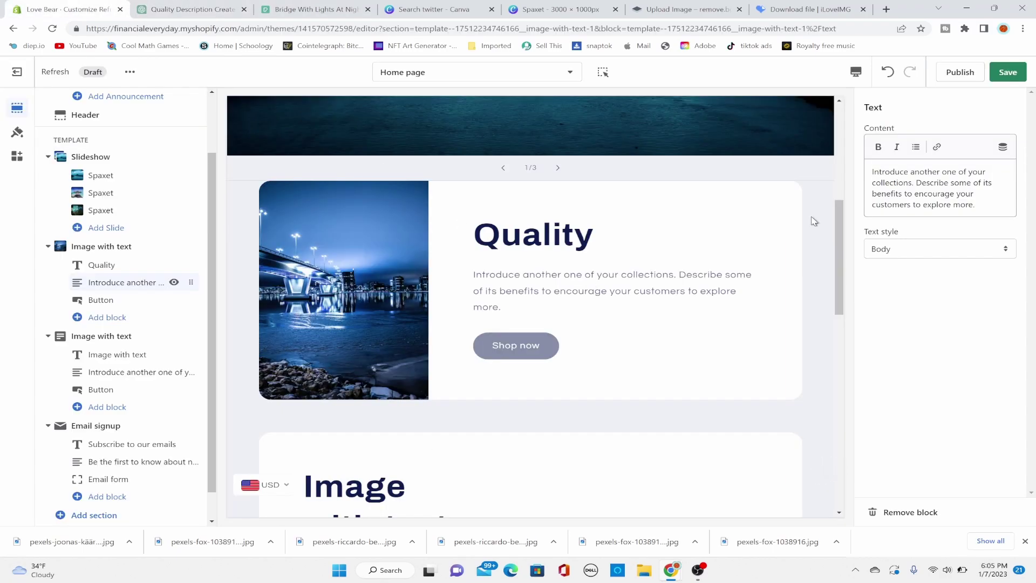
{"action": "double_click", "coordinate": [965, 194]}
{"action": "key", "text": "ctrl+a"}
{"action": "key", "text": "ctrl+v"}
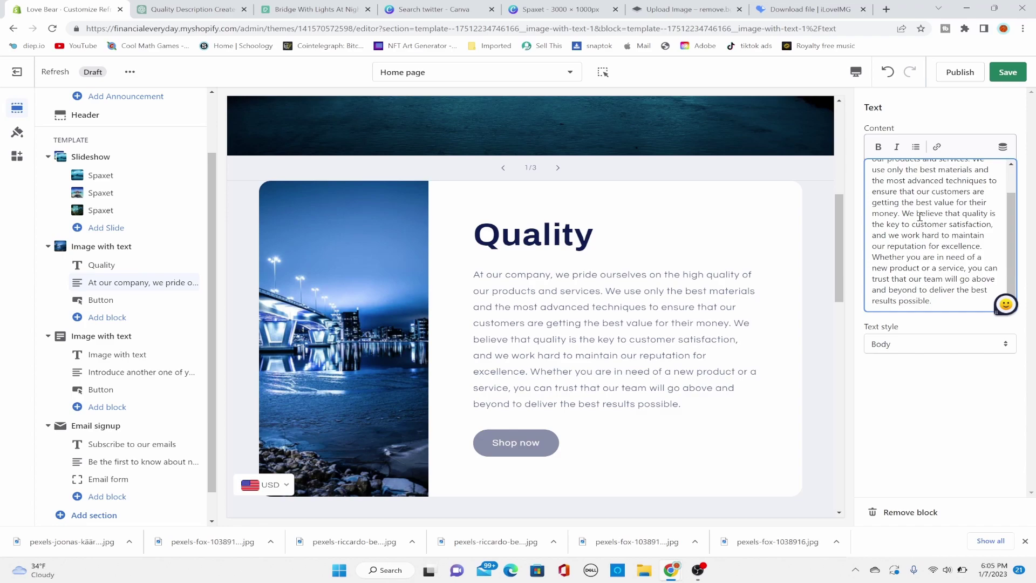
Step: Delete the sentence starting "We believe that quality is the key to customer satisfaction" from the Quality section's text
{"action": "left_click_drag", "start_coordinate": [902, 214], "coordinate": [974, 251]}
{"action": "left_click", "coordinate": [945, 305]}
{"action": "scroll", "coordinate": [999, 203], "scroll_direction": "up", "scroll_amount": 5}
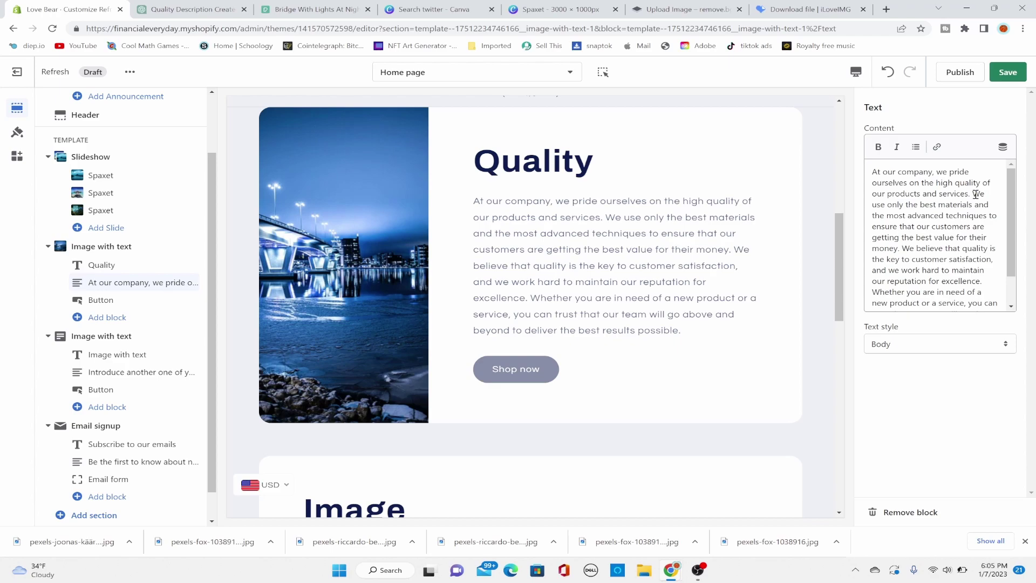
{"action": "left_click_drag", "start_coordinate": [909, 249], "coordinate": [985, 279]}
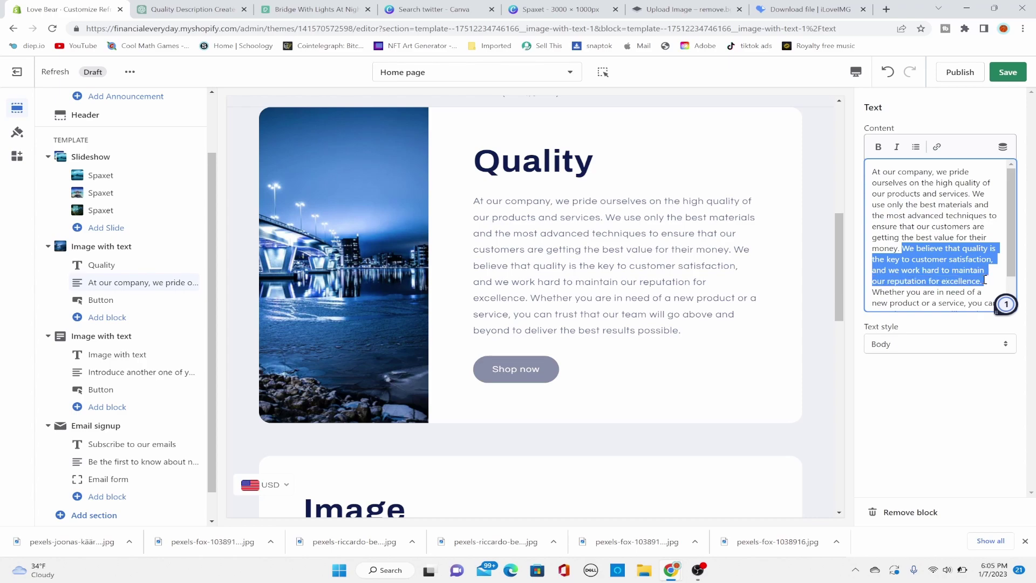
{"action": "key", "text": "BackSpace"}
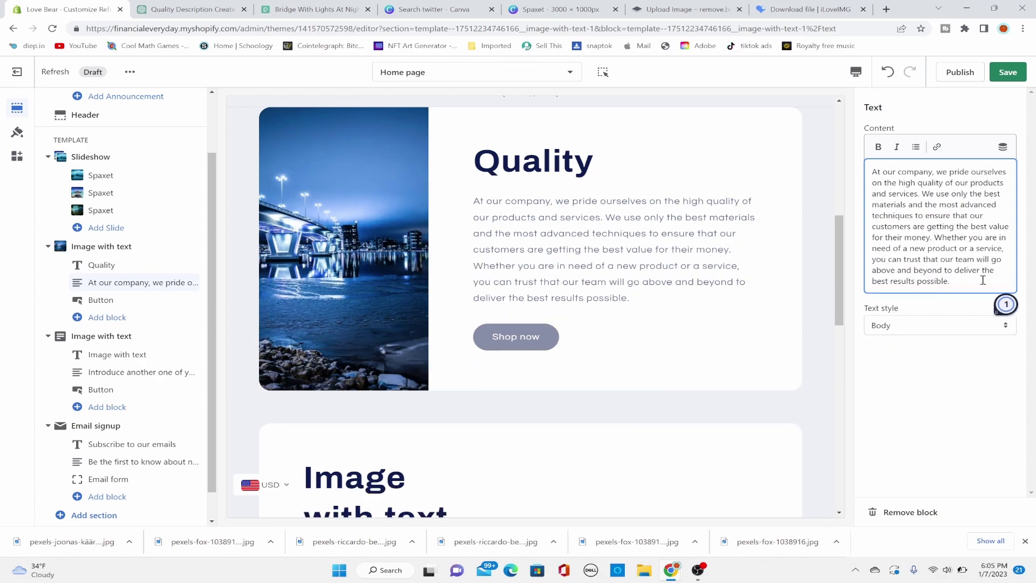
Step: Link the Quality section's "Shop now" button to All products
{"action": "left_click", "coordinate": [132, 299]}
{"action": "left_click", "coordinate": [921, 203]}
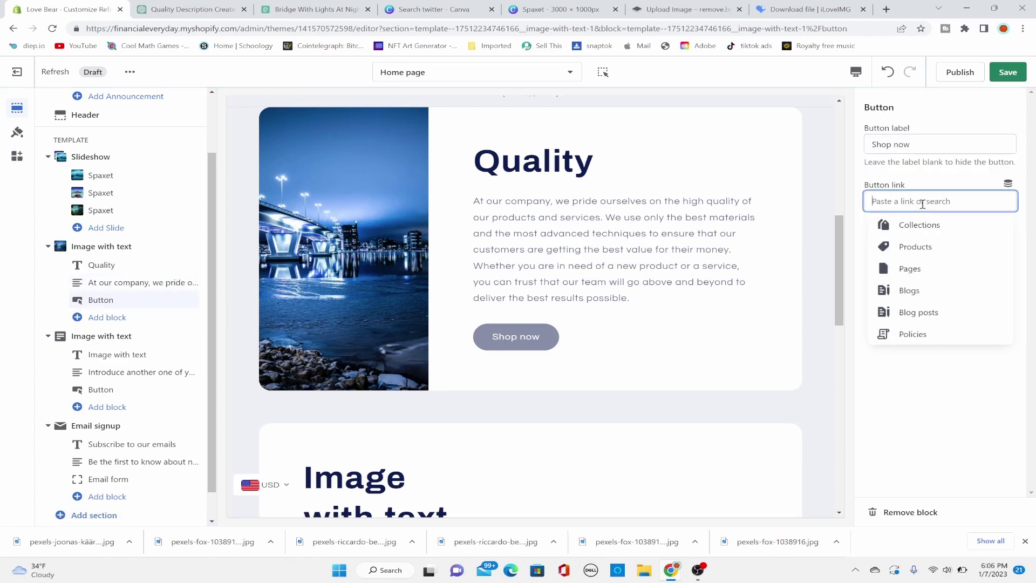
{"action": "left_click", "coordinate": [923, 253]}
{"action": "left_click", "coordinate": [906, 135]}
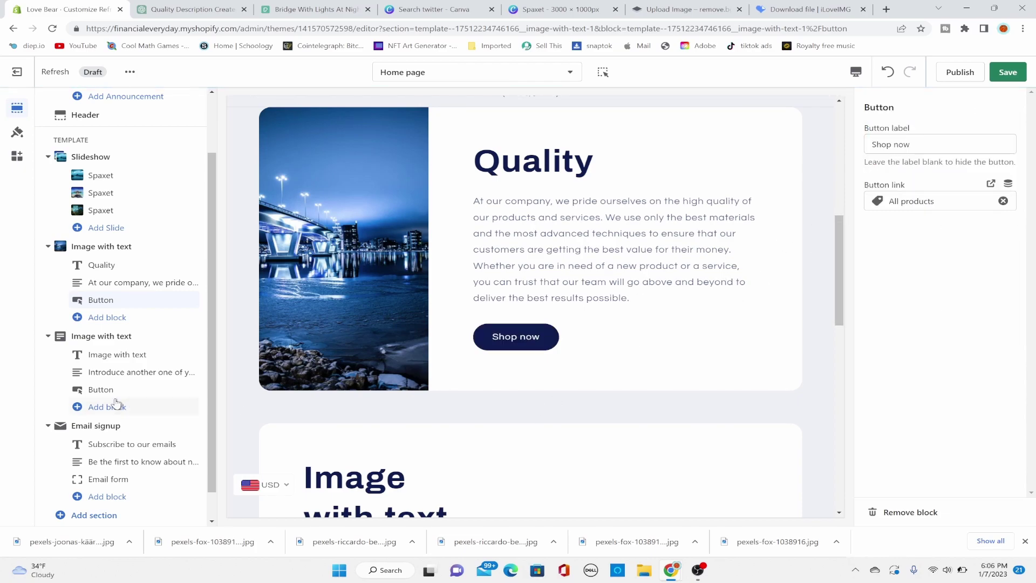
Step: Try Right as the desktop content alignment of the second Image with text section, and set it back to Left
{"action": "left_click", "coordinate": [96, 336]}
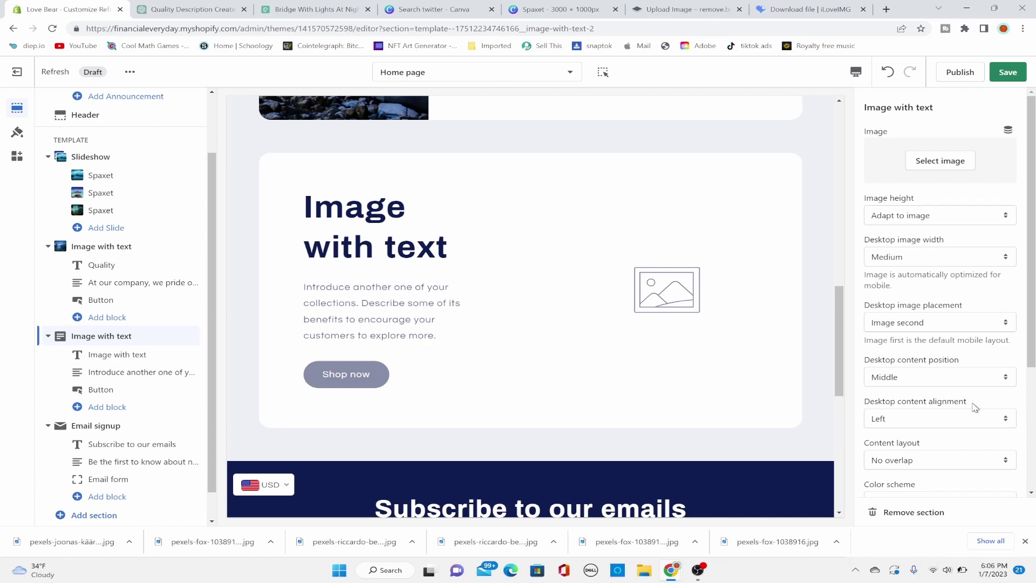
{"action": "left_click", "coordinate": [948, 424]}
{"action": "left_click", "coordinate": [910, 455]}
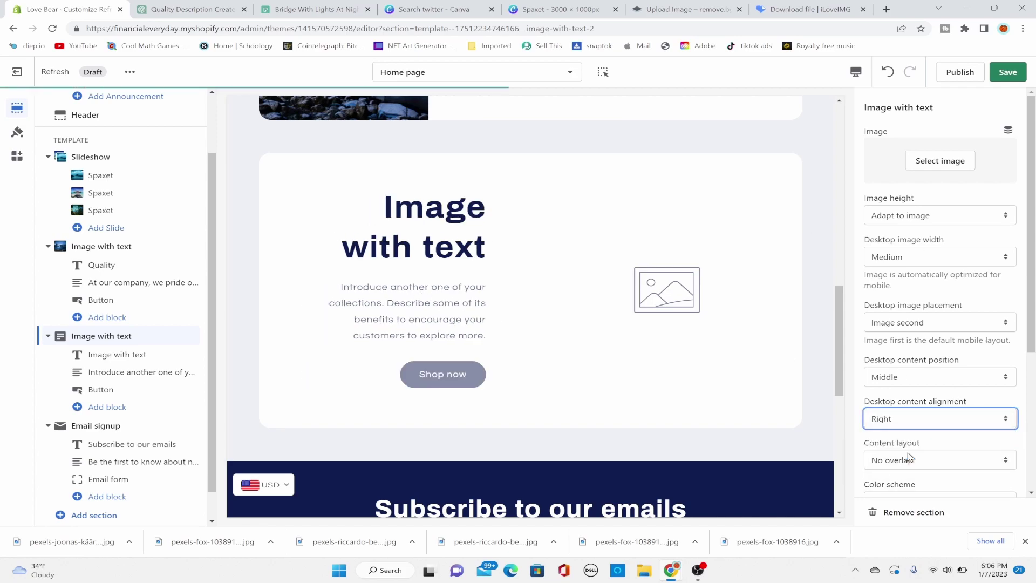
{"action": "left_click", "coordinate": [901, 424]}
{"action": "left_click", "coordinate": [896, 434]}
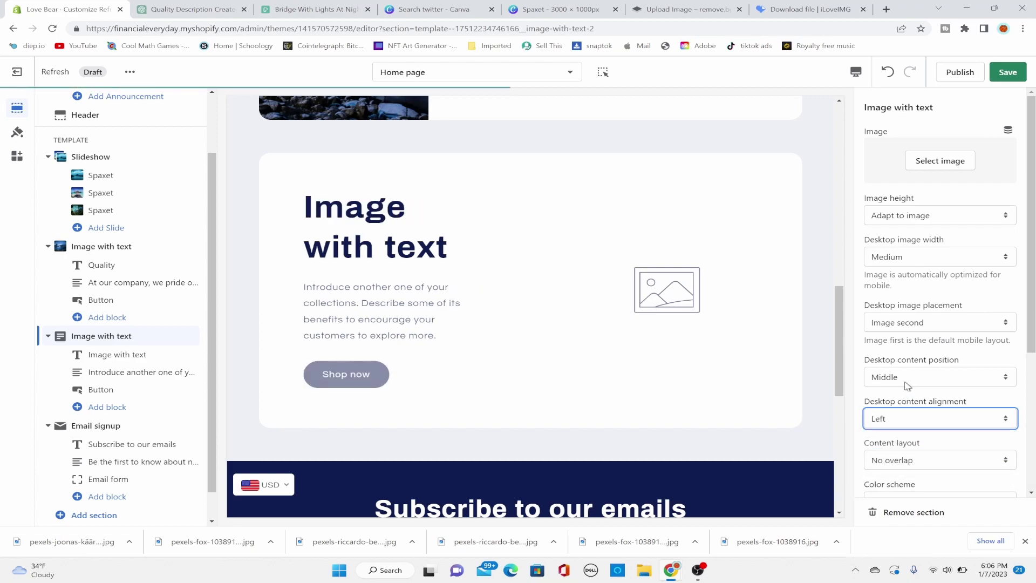
{"action": "left_click", "coordinate": [920, 257]}
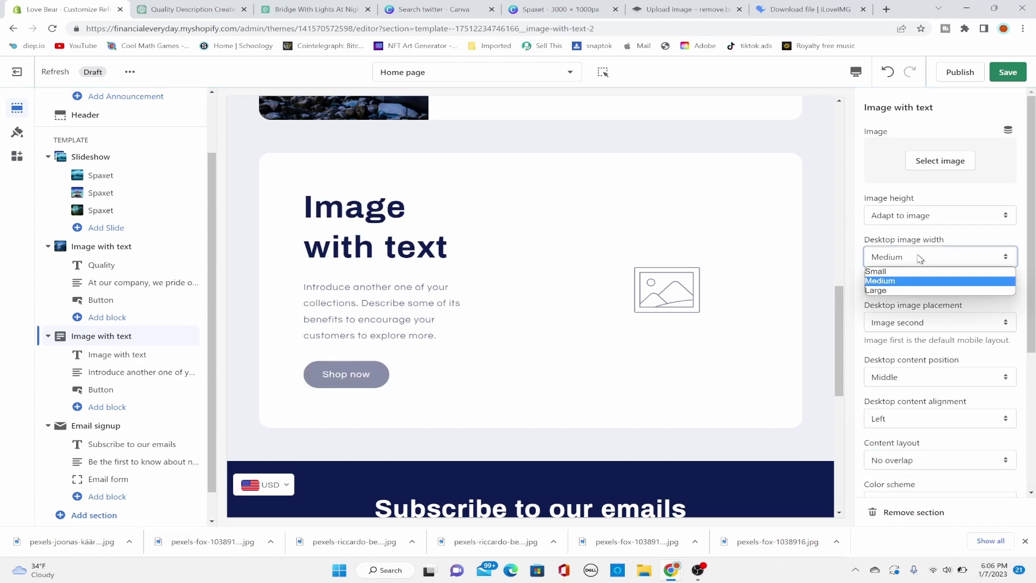
{"action": "left_click", "coordinate": [930, 218]}
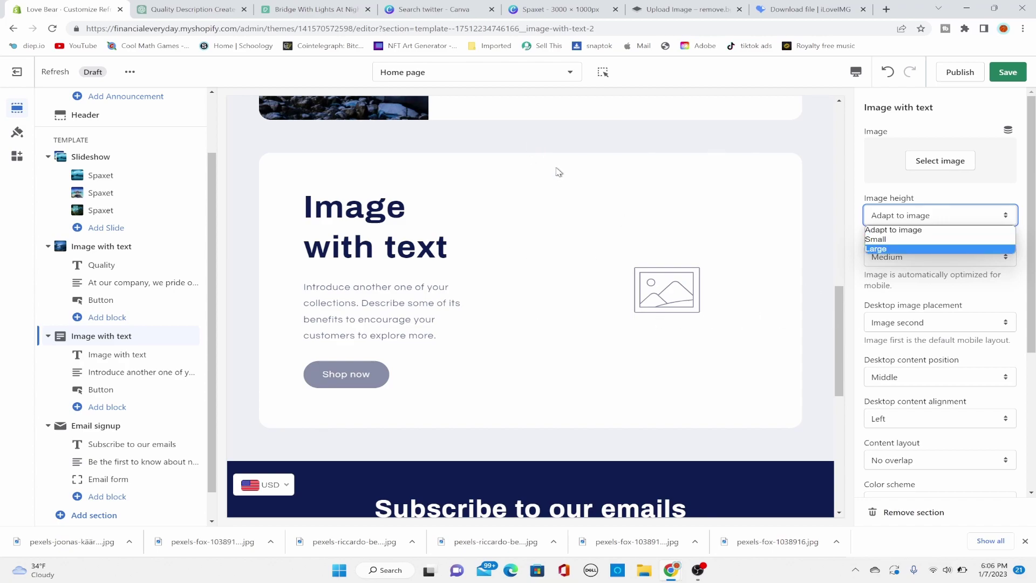
{"action": "left_click", "coordinate": [1028, 290]}
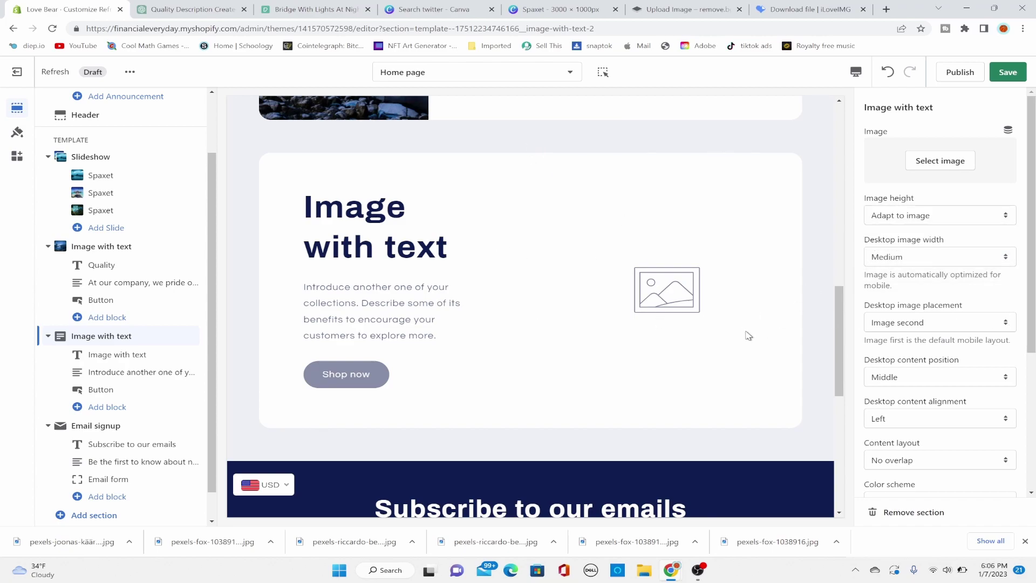
{"action": "left_click_drag", "start_coordinate": [1033, 274], "coordinate": [1033, 398]}
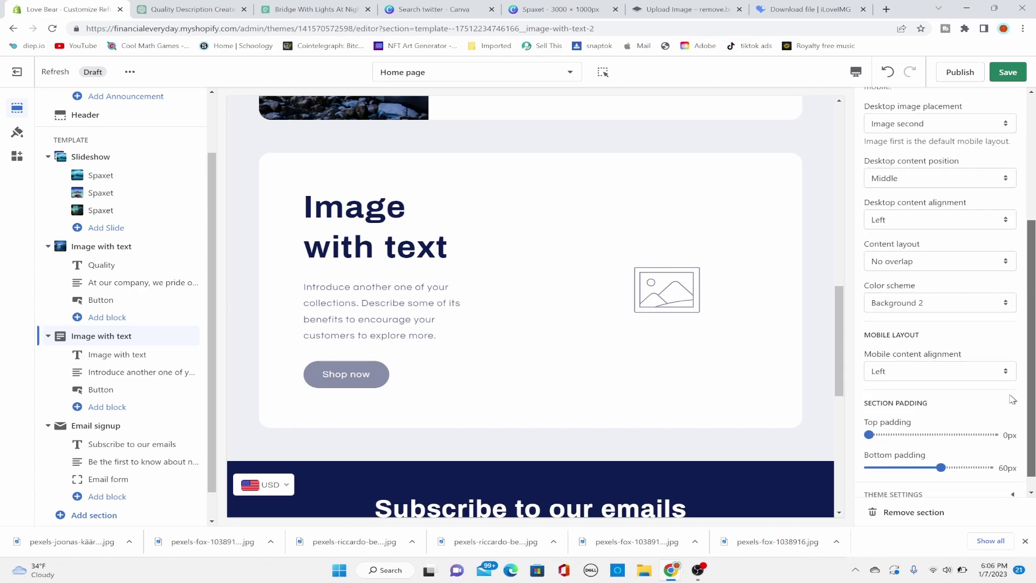
{"action": "left_click", "coordinate": [956, 369]}
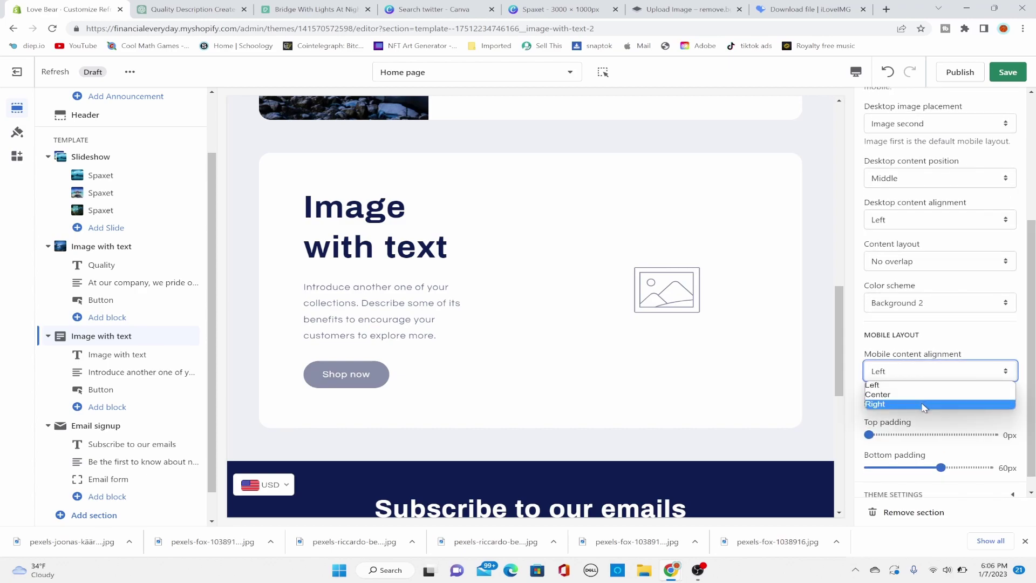
{"action": "left_click", "coordinate": [953, 343]}
Step: Set the second Image with text section's desktop placement to Image first and add the watch photo pexels-alex-azabache-3766113 as its image
{"action": "left_click_drag", "start_coordinate": [1034, 309], "coordinate": [1035, 231]}
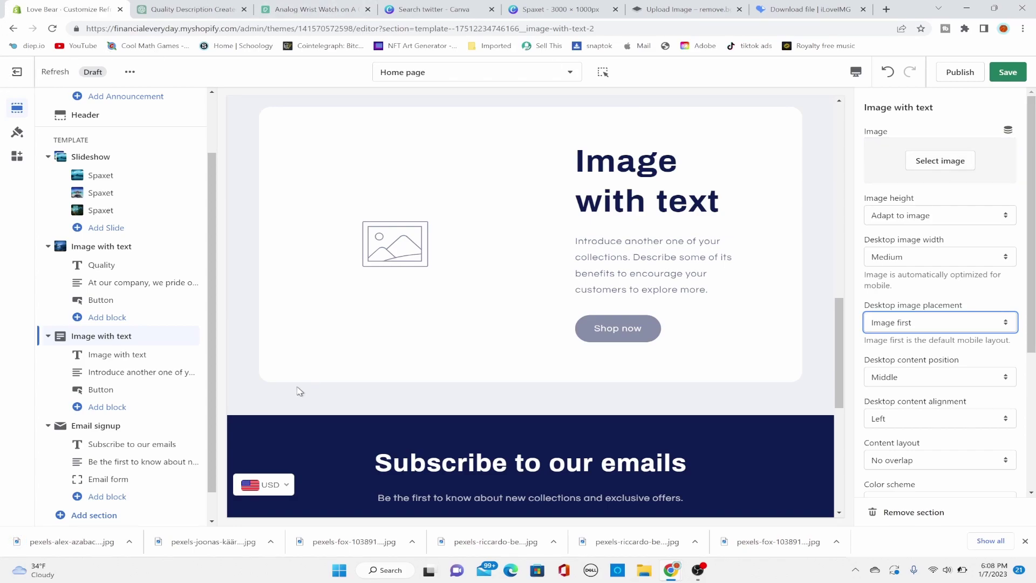
{"action": "left_click_drag", "start_coordinate": [81, 542], "coordinate": [869, 184]}
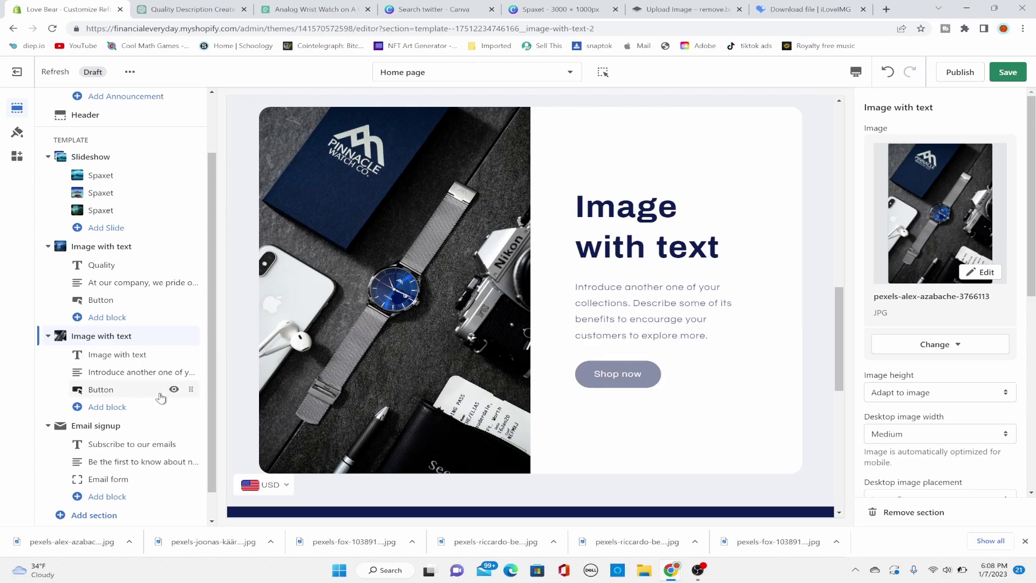
Step: Change the heading of the second Image with text section to "Watches"
{"action": "left_click", "coordinate": [162, 354]}
{"action": "double_click", "coordinate": [889, 145]}
{"action": "triple_click", "coordinate": [890, 145]}
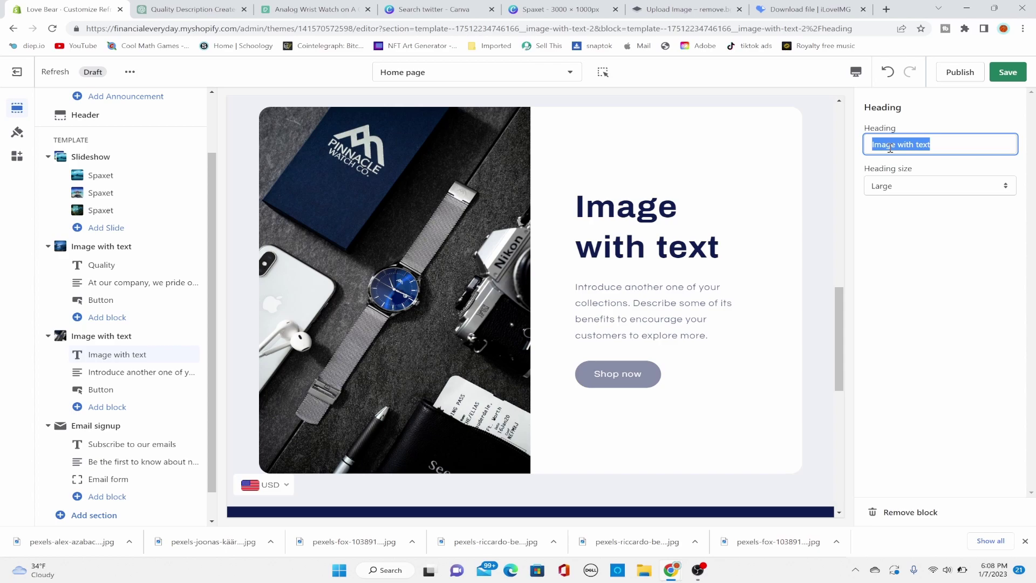
{"action": "type", "text": "Watches5"}
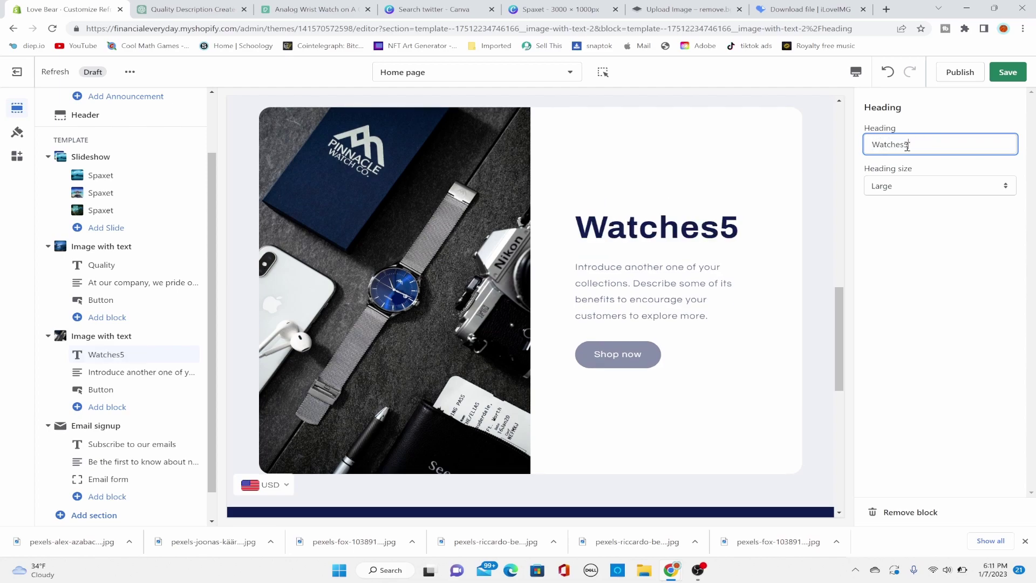
{"action": "key", "text": "BackSpace"}
Step: Switch to ChatGPT and submit the prompt "type 3 senteces about my companies quality watches" for the Watches section's text
{"action": "left_click", "coordinate": [122, 376]}
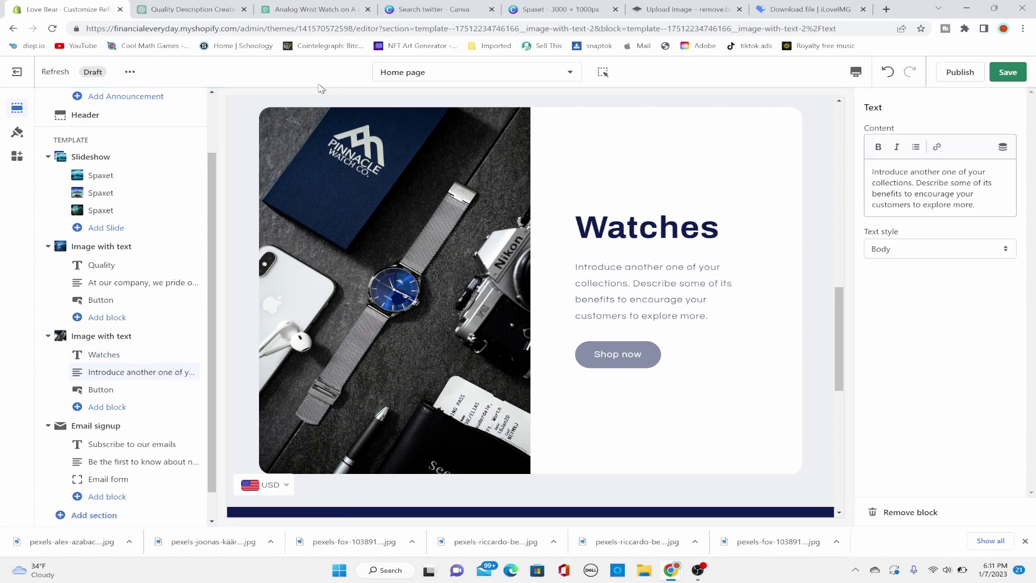
{"action": "left_click", "coordinate": [189, 6]}
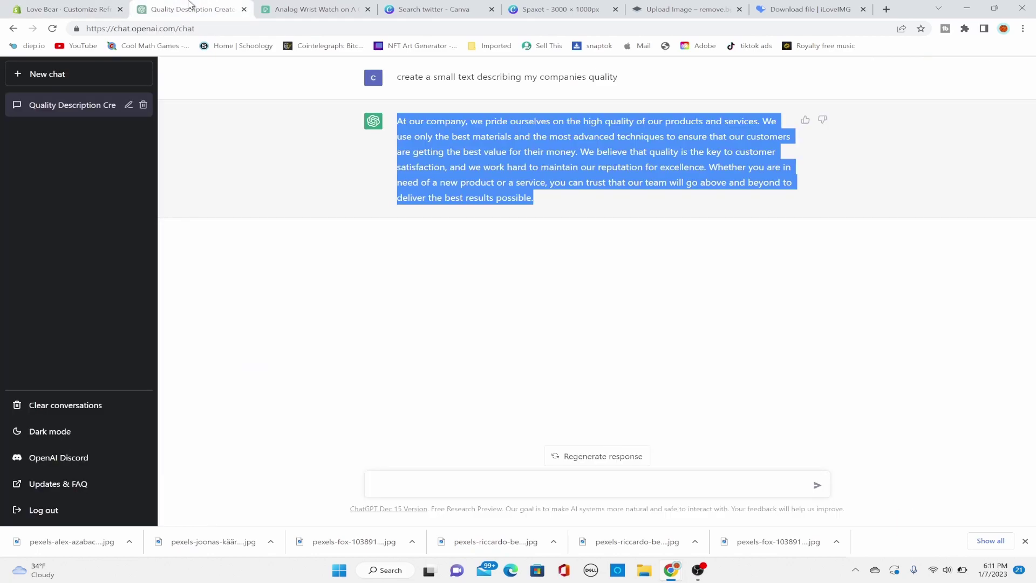
{"action": "left_click", "coordinate": [525, 488]}
{"action": "type", "text": "type "}
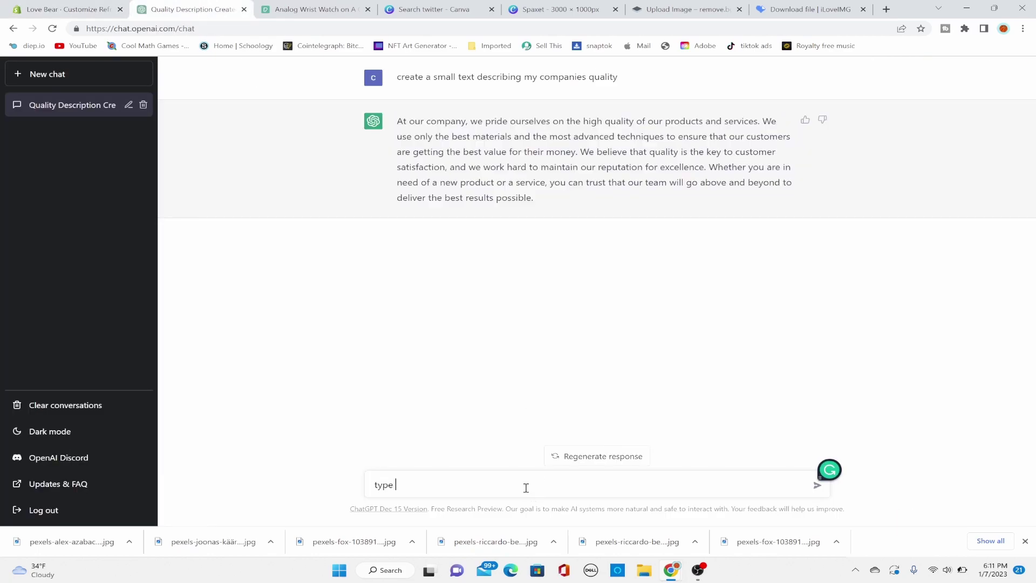
{"action": "type", "text": "3 senteces abo"}
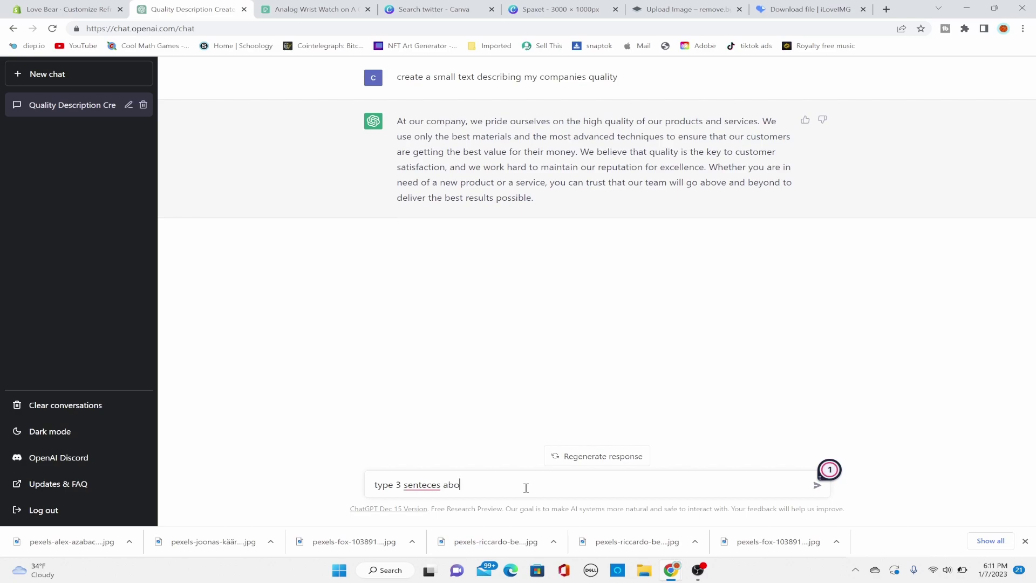
{"action": "type", "text": "ut my companies quality watches"}
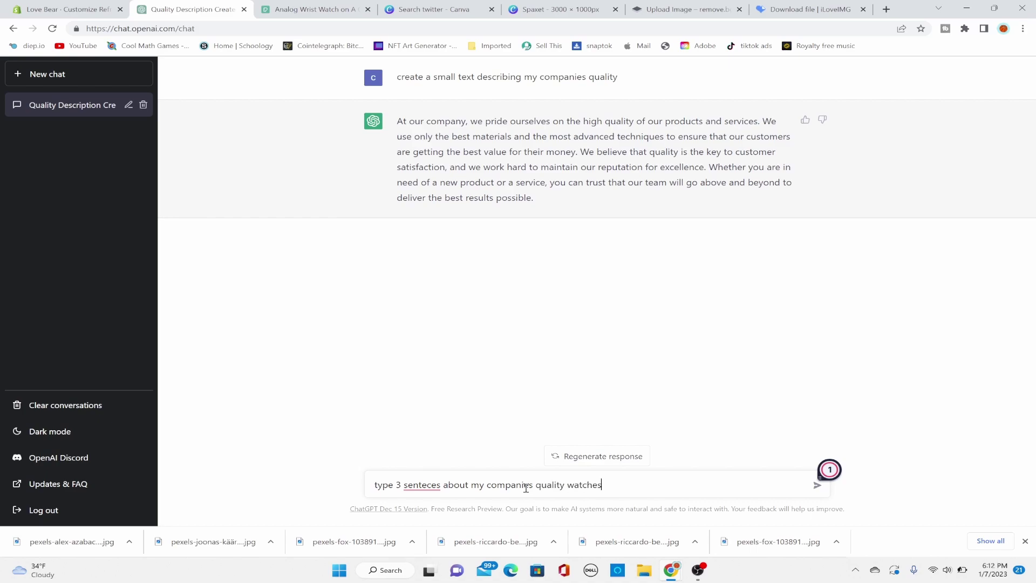
{"action": "key", "text": "Return"}
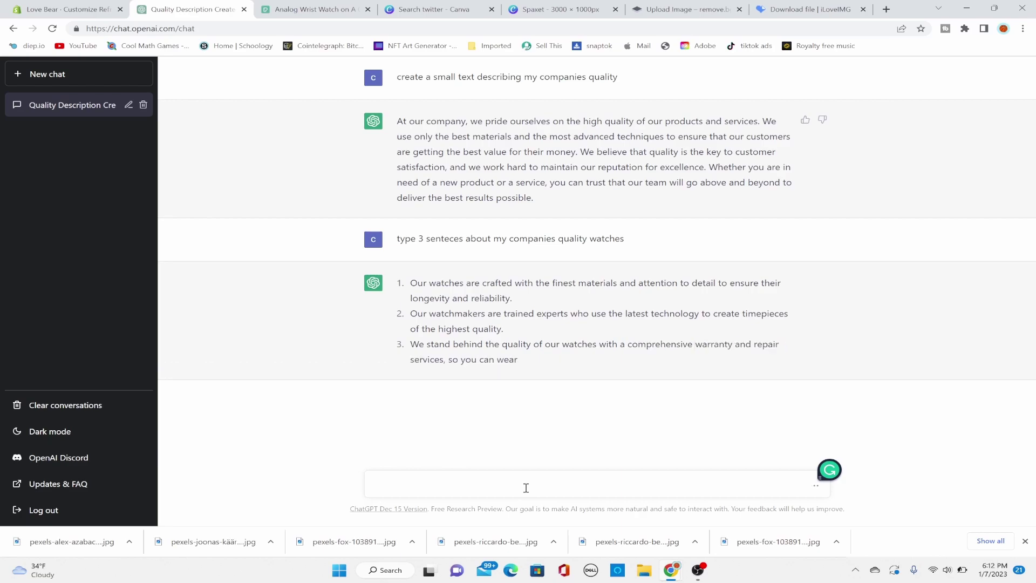
Step: Copy ChatGPT's three watch sentences and replace the Watches section's placeholder text with them in the Shopify theme editor
{"action": "left_click_drag", "start_coordinate": [681, 363], "coordinate": [406, 291]}
{"action": "key", "text": "ctrl+c"}
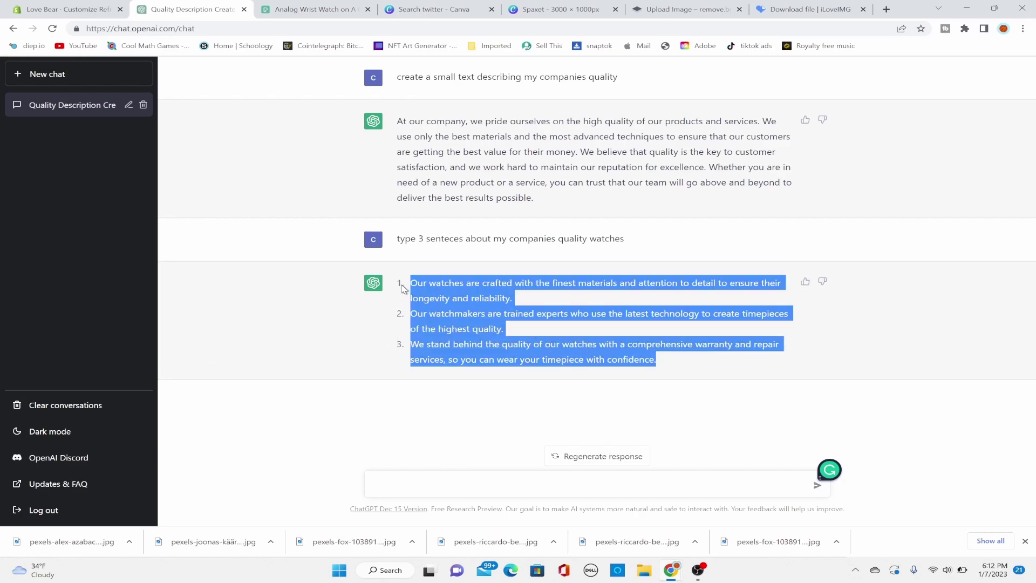
{"action": "left_click", "coordinate": [81, 10]}
{"action": "double_click", "coordinate": [916, 184]}
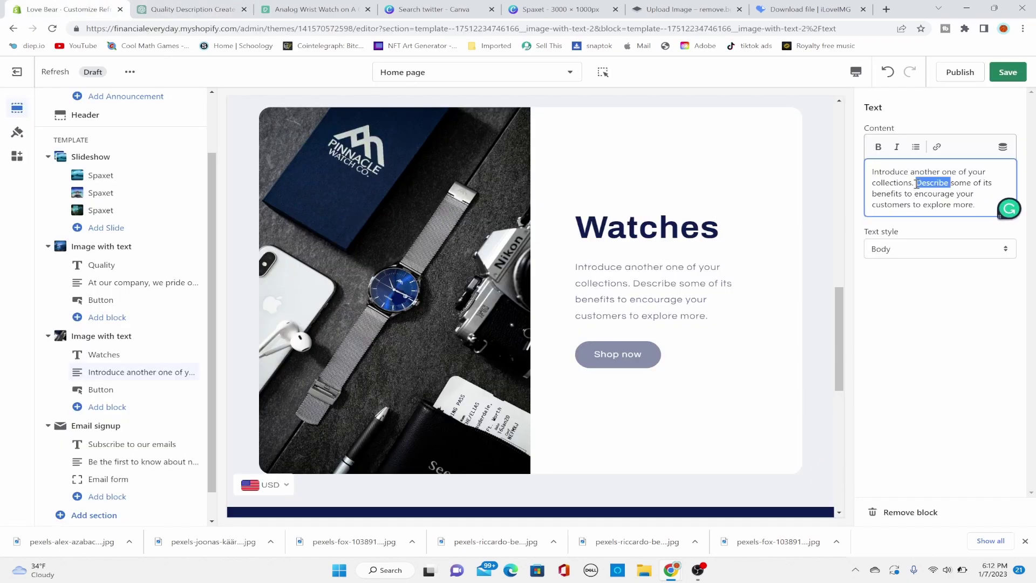
{"action": "key", "text": "ctrl+a"}
{"action": "key", "text": "ctrl+v"}
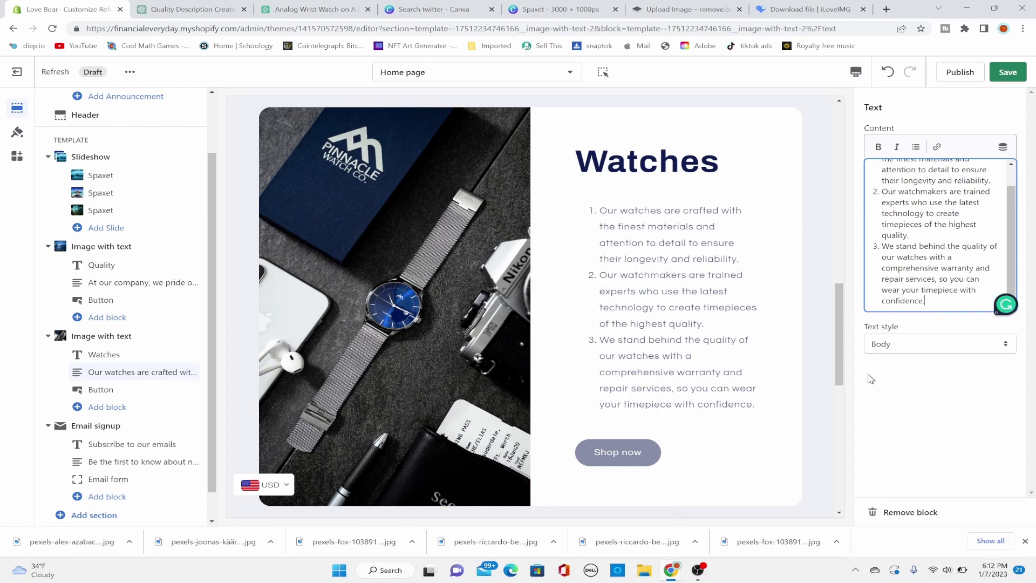
Step: Delete the third numbered item, about warranty and repair services, from the Watches section's text
{"action": "scroll", "coordinate": [1013, 201], "scroll_direction": "up", "scroll_amount": 2}
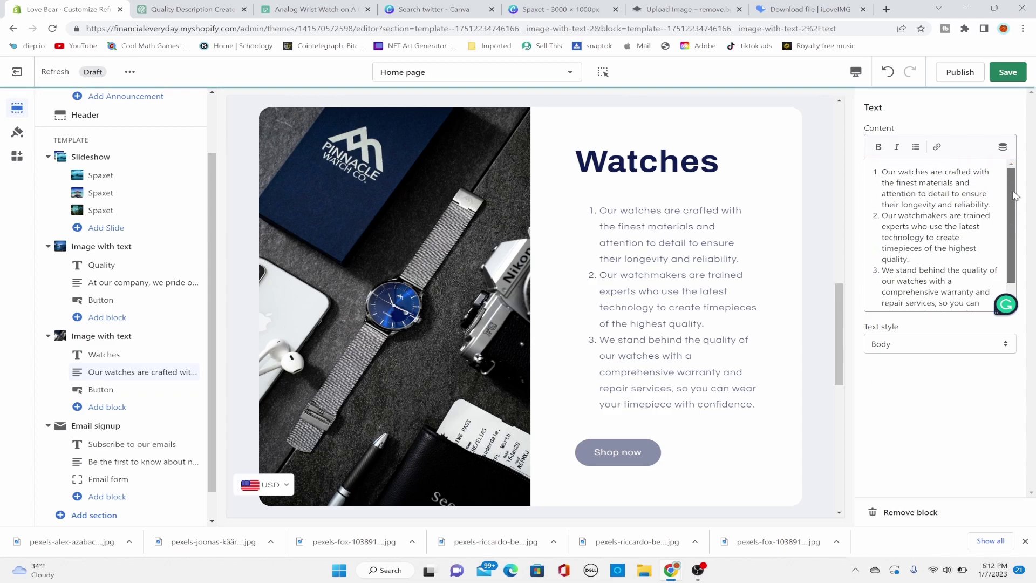
{"action": "scroll", "coordinate": [1013, 206], "scroll_direction": "down", "scroll_amount": 1}
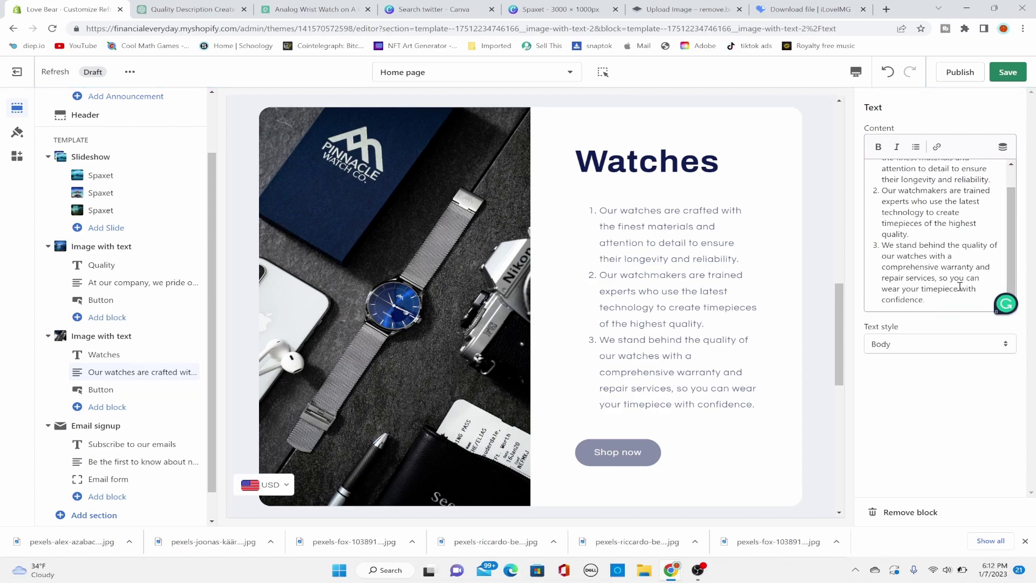
{"action": "left_click_drag", "start_coordinate": [939, 302], "coordinate": [871, 249]}
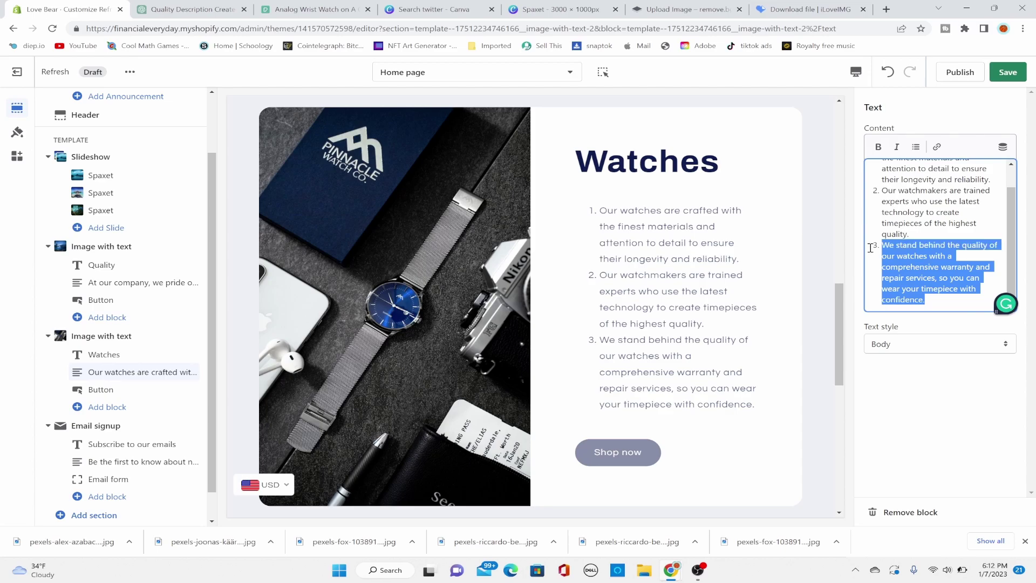
{"action": "key", "text": "BackSpace"}
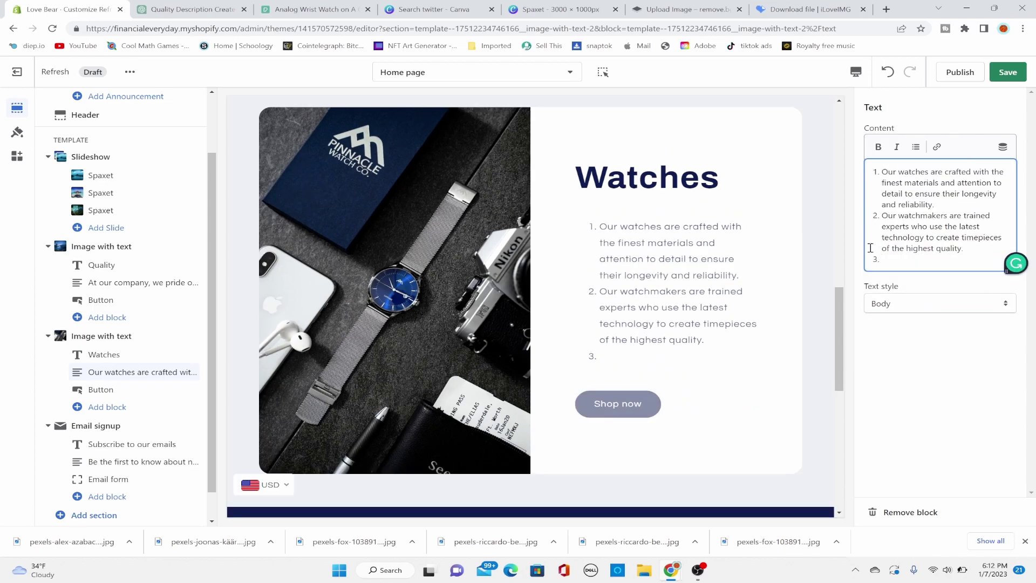
{"action": "key", "text": "BackSpace"}
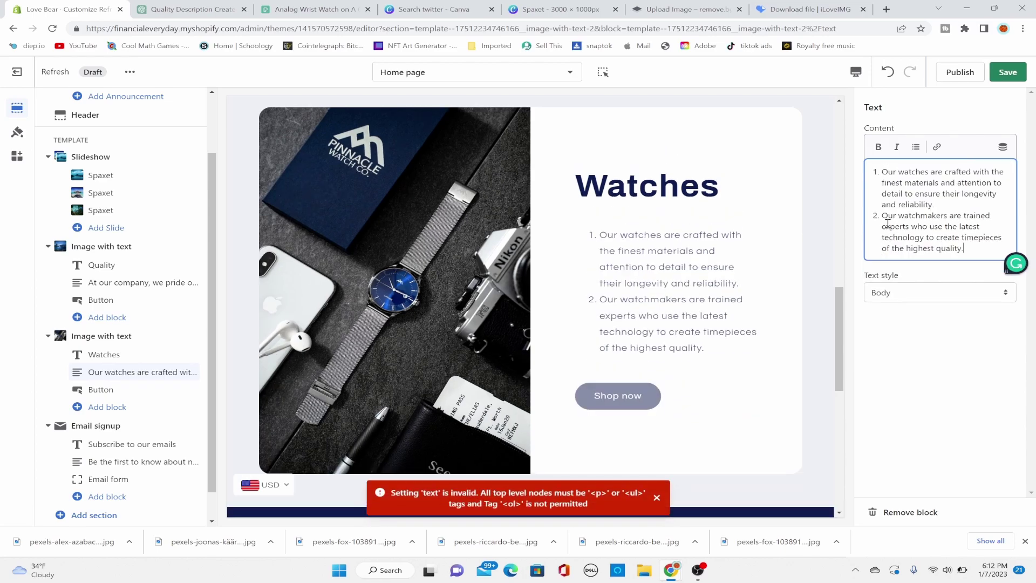
Step: Merge the two remaining numbered items of the Watches text into one plain paragraph, with a space between the sentences
{"action": "left_click", "coordinate": [880, 218]}
{"action": "key", "text": "BackSpace"}
{"action": "key", "text": "BackSpace"}
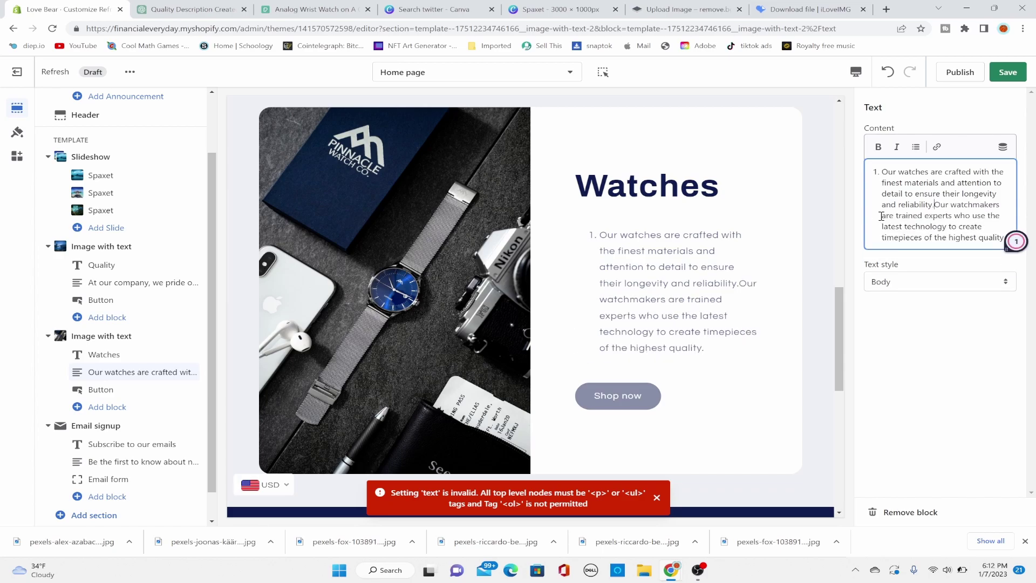
{"action": "left_click", "coordinate": [882, 173]}
{"action": "key", "text": "BackSpace"}
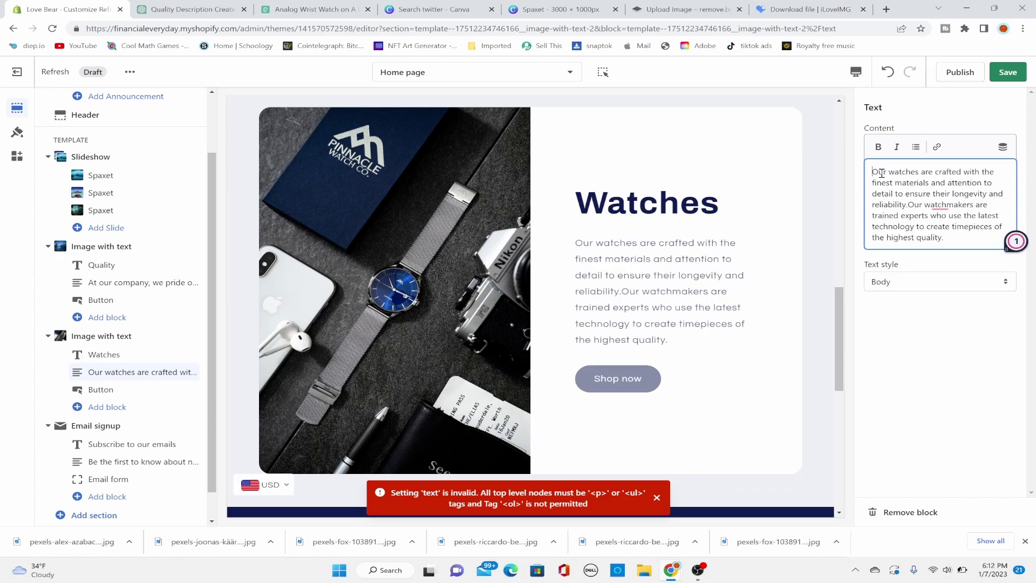
{"action": "left_click", "coordinate": [909, 204]}
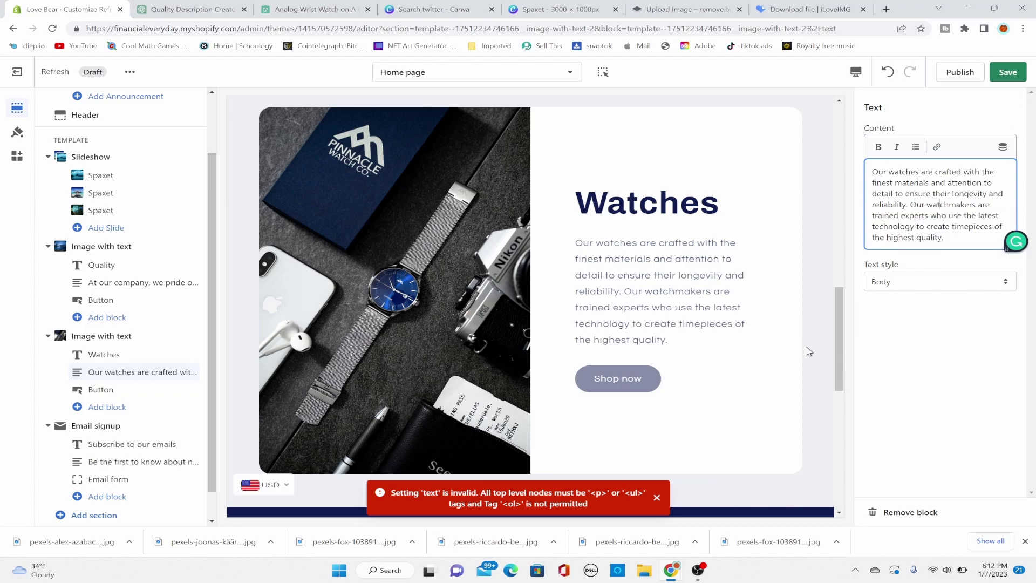
Step: Link the Watches section's "Shop now" button to All products and save the theme
{"action": "left_click", "coordinate": [140, 396]}
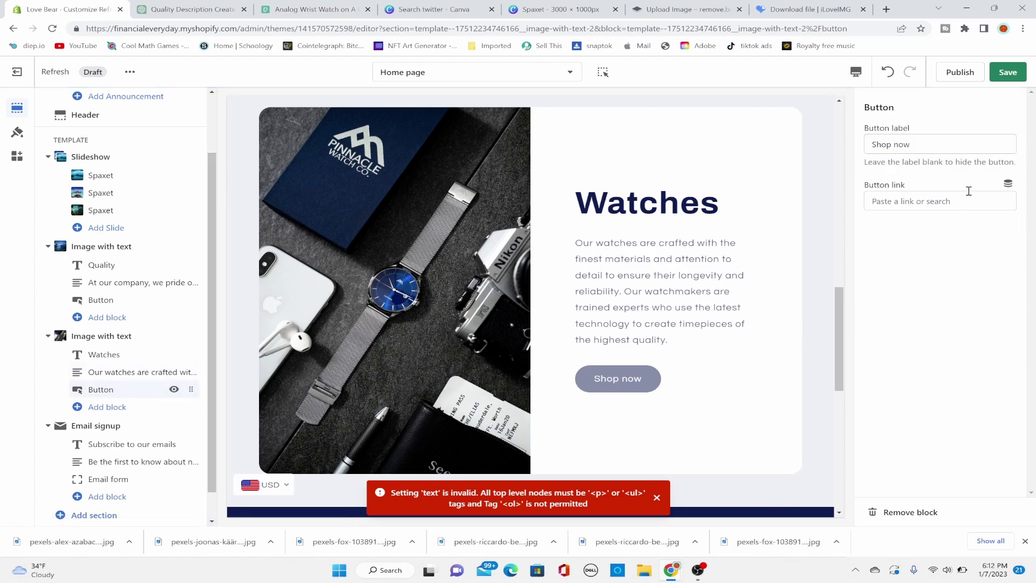
{"action": "left_click", "coordinate": [952, 195]}
{"action": "left_click", "coordinate": [915, 246]}
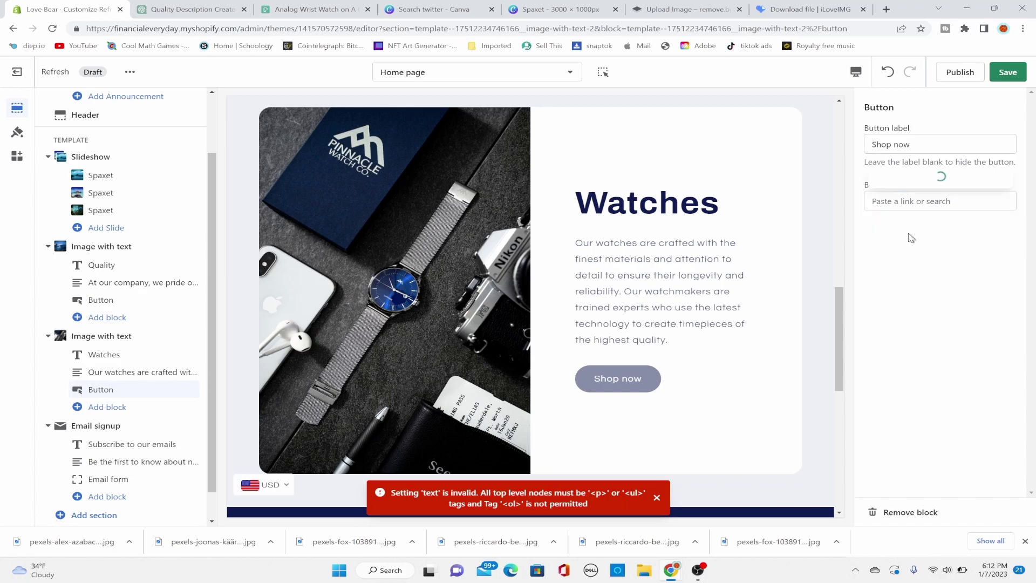
{"action": "left_click", "coordinate": [916, 135]}
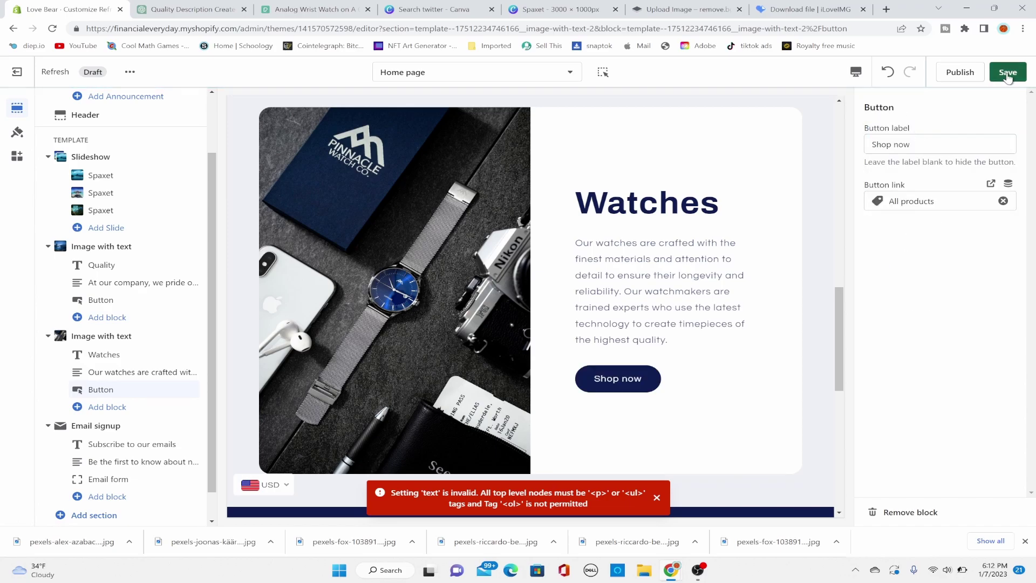
{"action": "left_click", "coordinate": [1007, 72]}
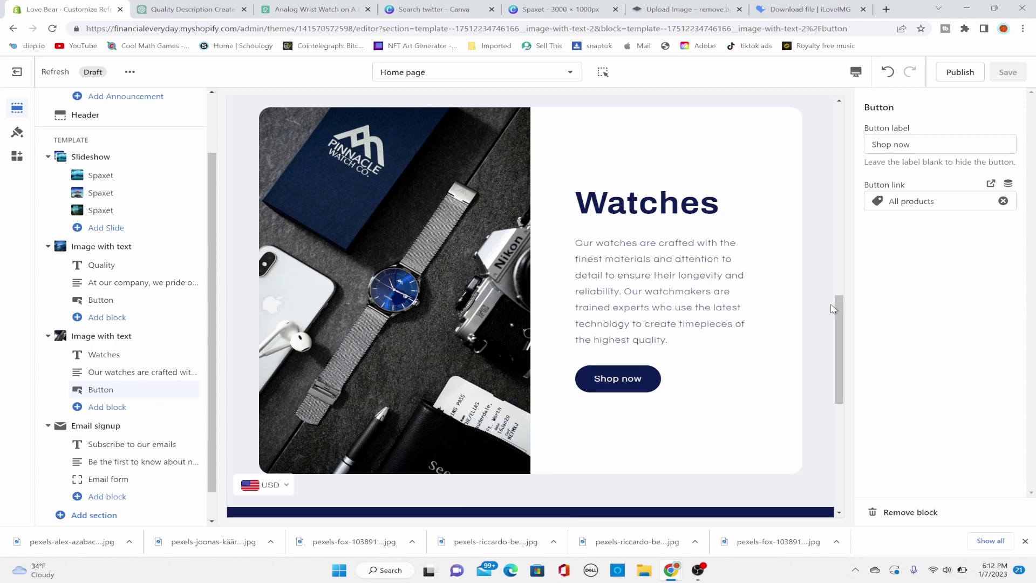
Step: Add a Featured product section below the Email signup section of the home page template
{"action": "left_click_drag", "start_coordinate": [837, 309], "coordinate": [844, 371]}
{"action": "scroll", "coordinate": [213, 275], "scroll_direction": "down", "scroll_amount": 1}
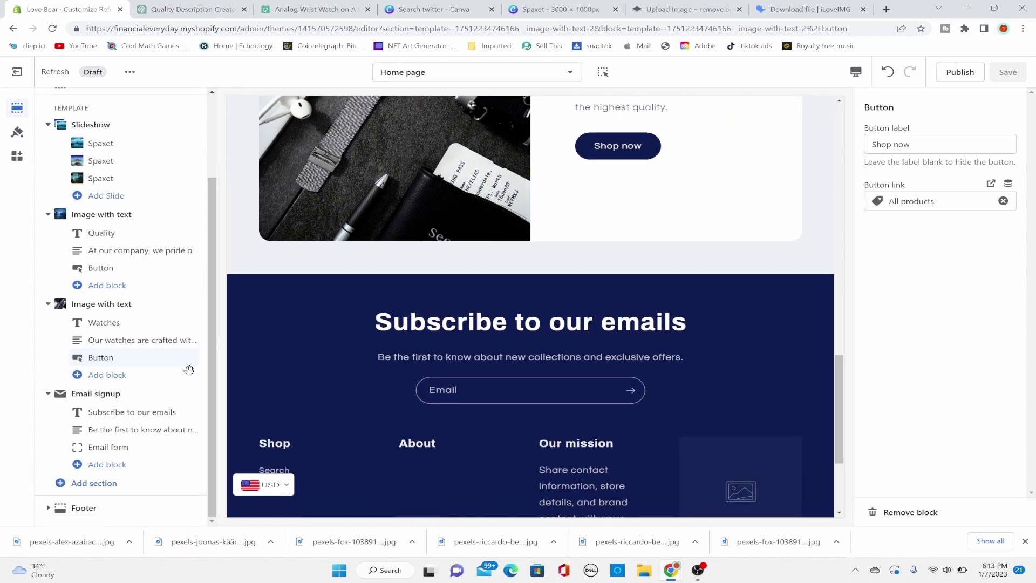
{"action": "left_click", "coordinate": [123, 490]}
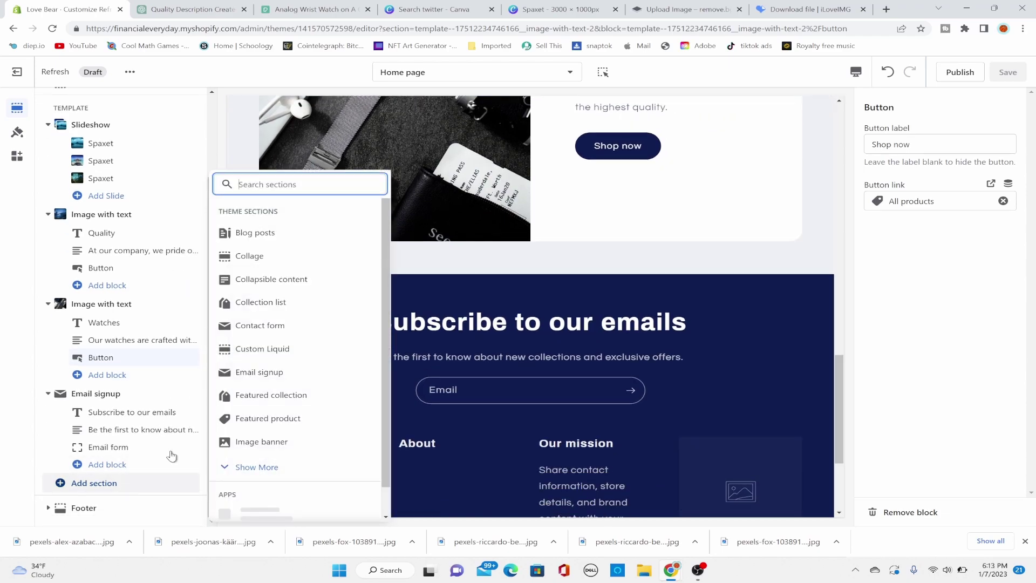
{"action": "left_click", "coordinate": [269, 473]}
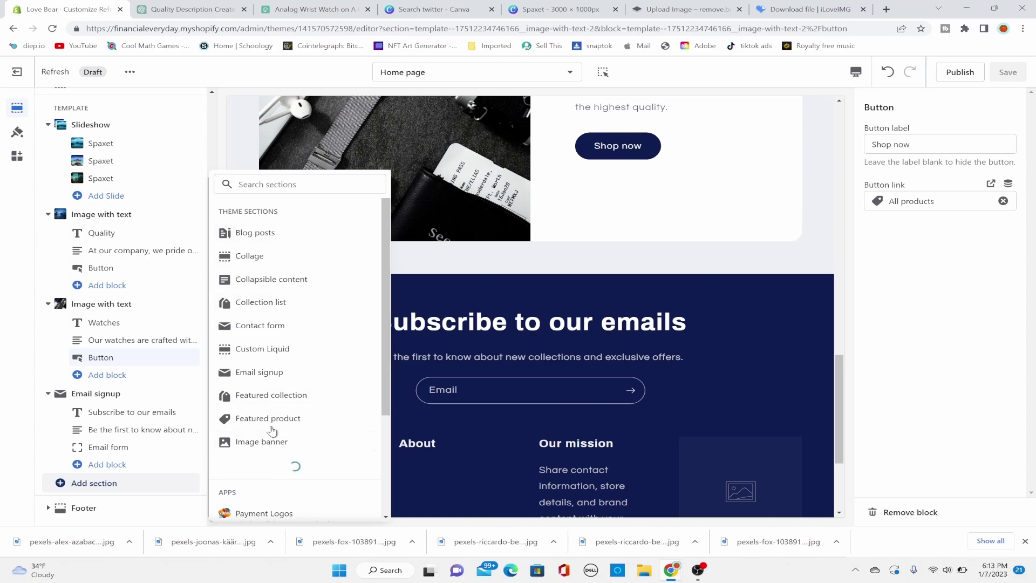
{"action": "left_click_drag", "start_coordinate": [383, 287], "coordinate": [382, 372]}
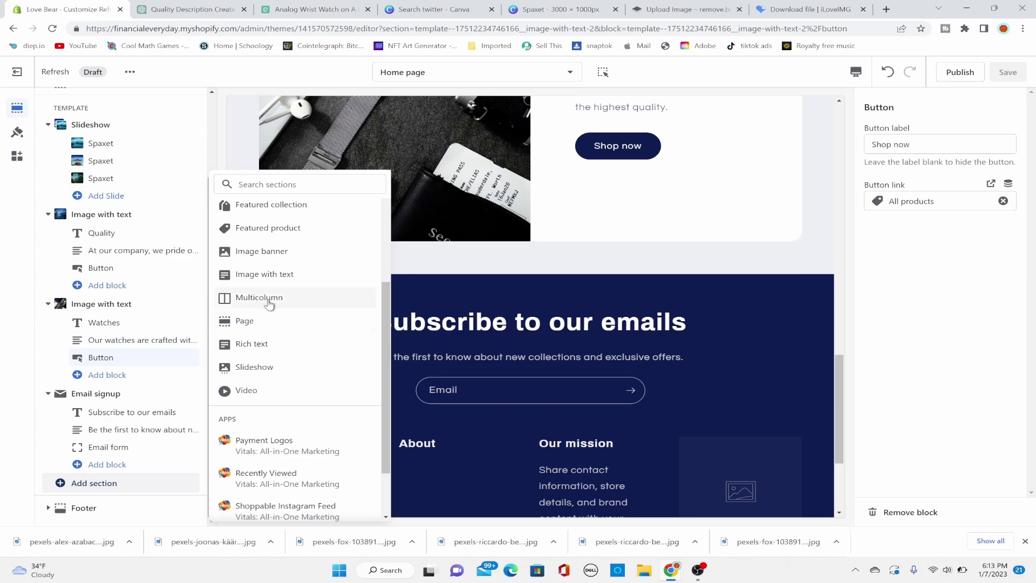
{"action": "left_click", "coordinate": [300, 232]}
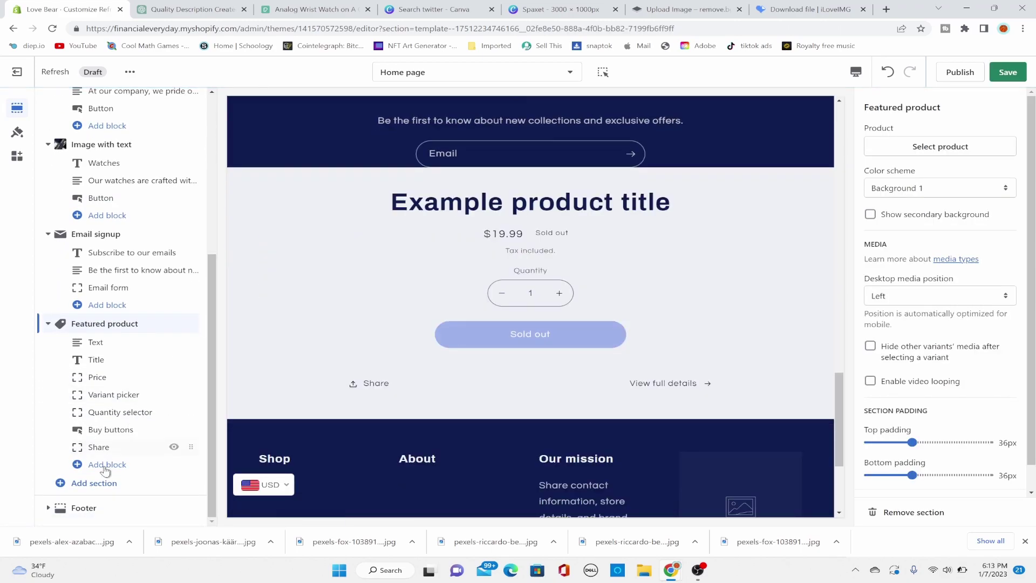
{"action": "left_click", "coordinate": [102, 481]}
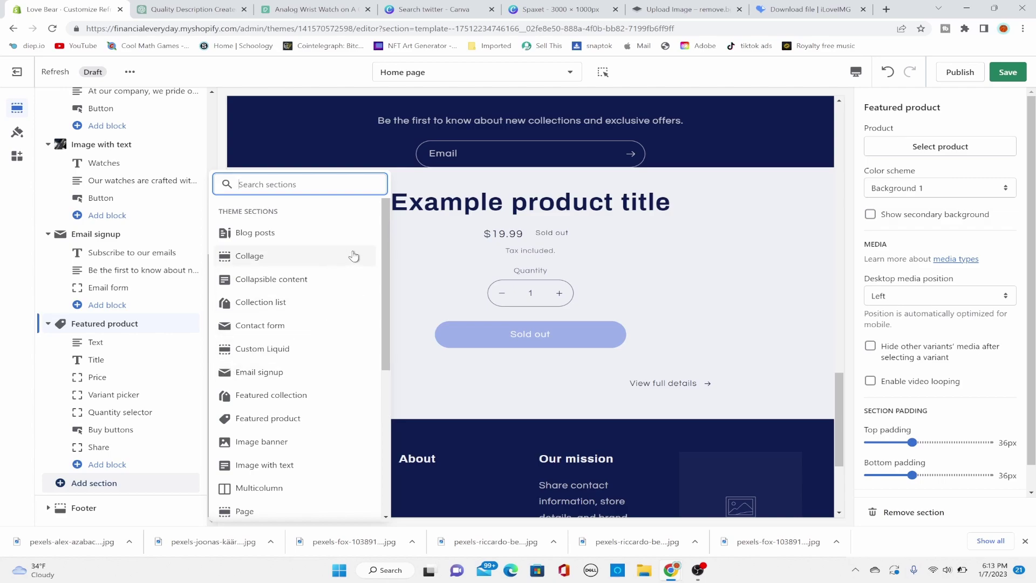
{"action": "left_click_drag", "start_coordinate": [386, 251], "coordinate": [406, 230]}
{"action": "left_click", "coordinate": [447, 233]}
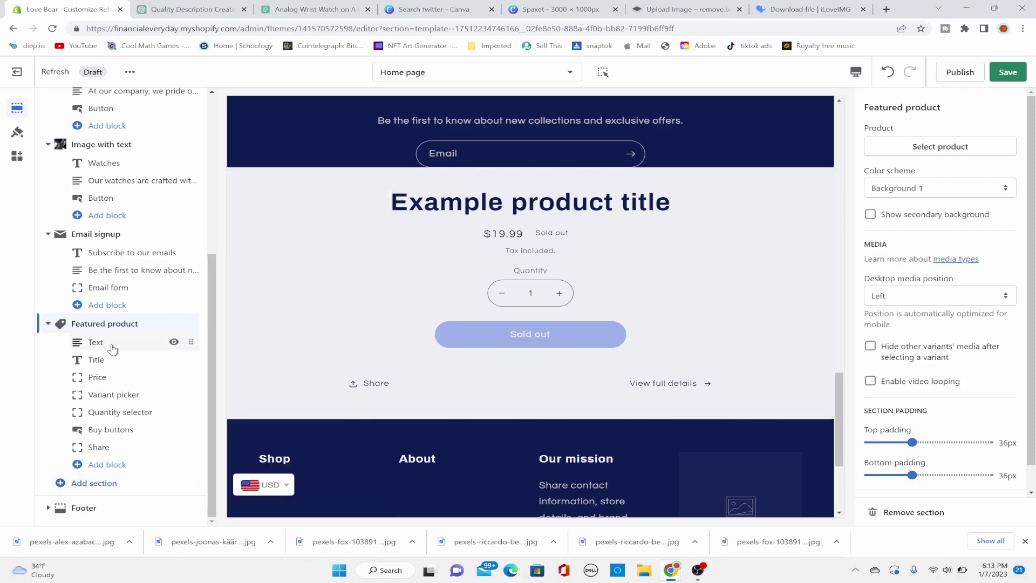
Step: Choose Love Necklace as the product of the Featured product section
{"action": "left_click", "coordinate": [928, 146]}
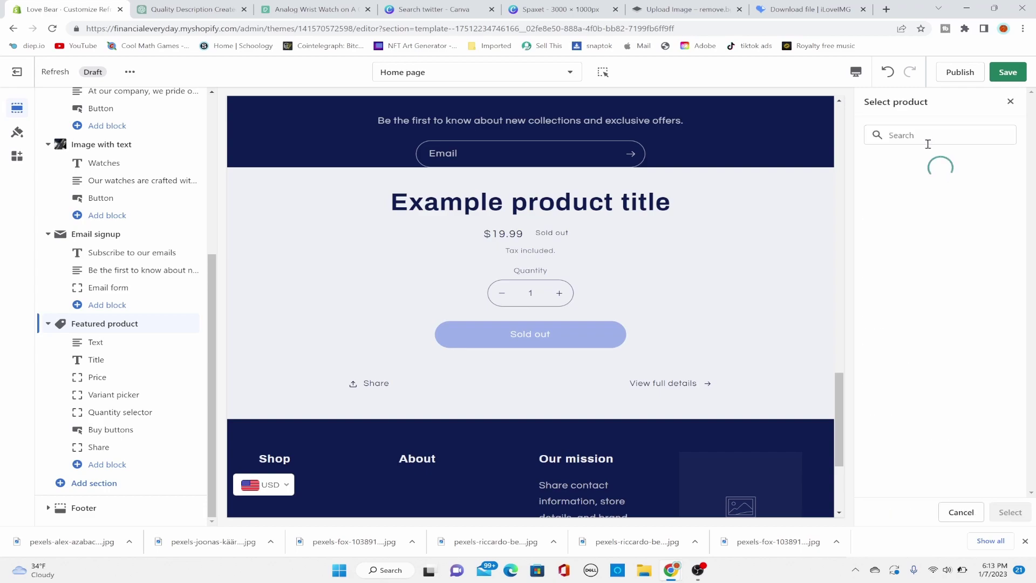
{"action": "left_click", "coordinate": [918, 236]}
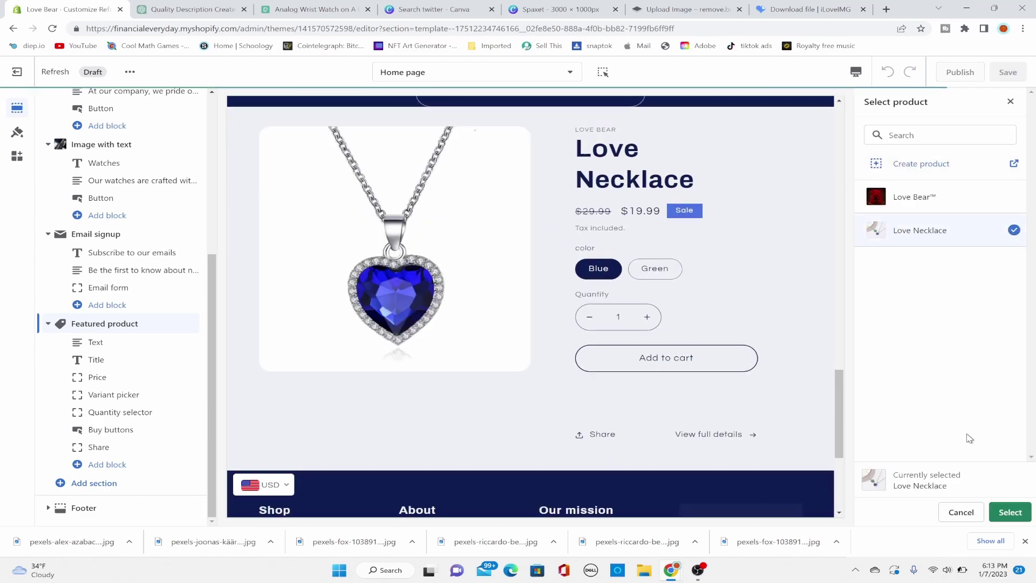
{"action": "left_click", "coordinate": [1009, 512]}
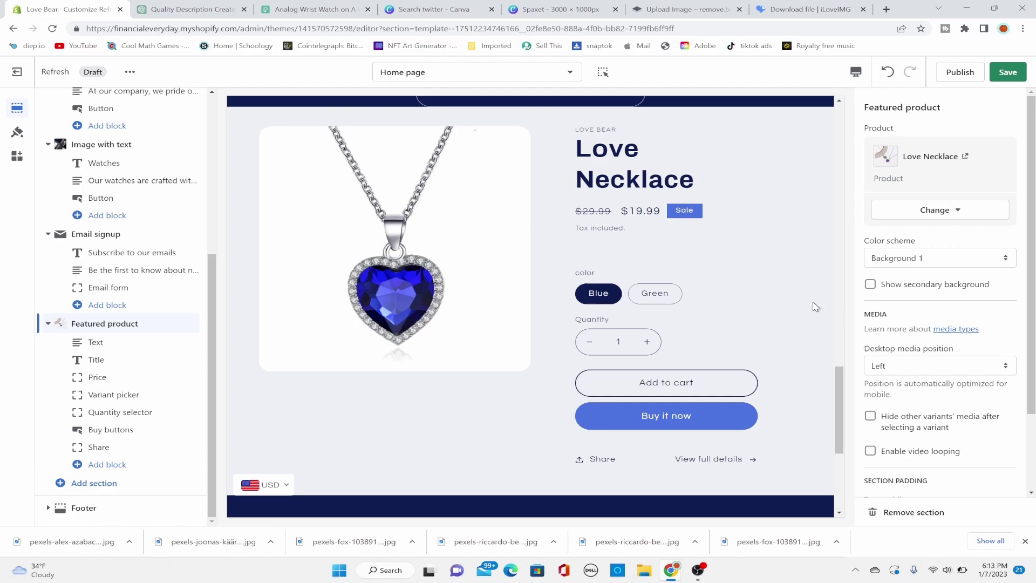
Step: Preview the Love Necklace's Green variant, switch back to Blue, and save the home page changes
{"action": "left_click", "coordinate": [654, 294]}
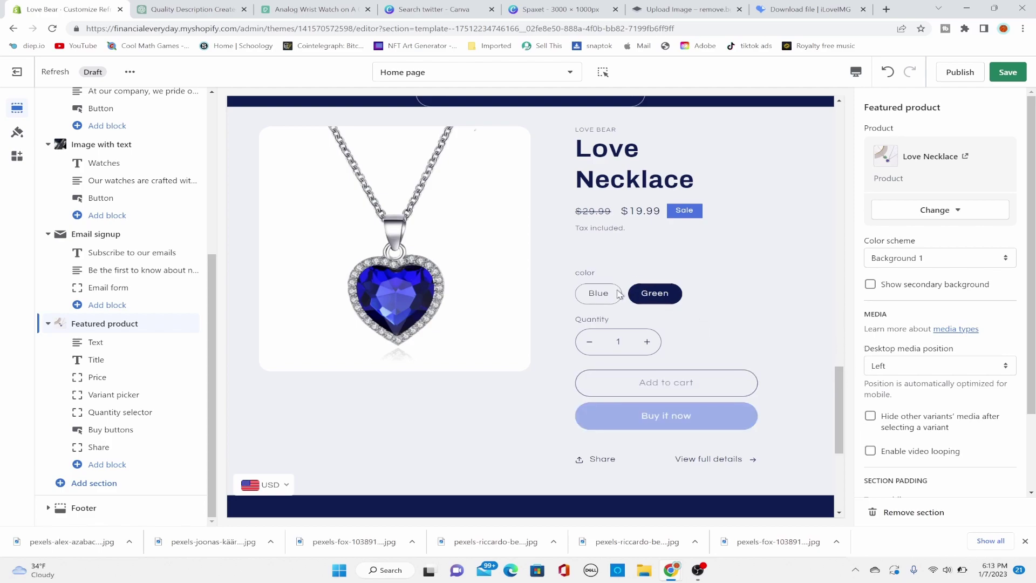
{"action": "left_click", "coordinate": [589, 296]}
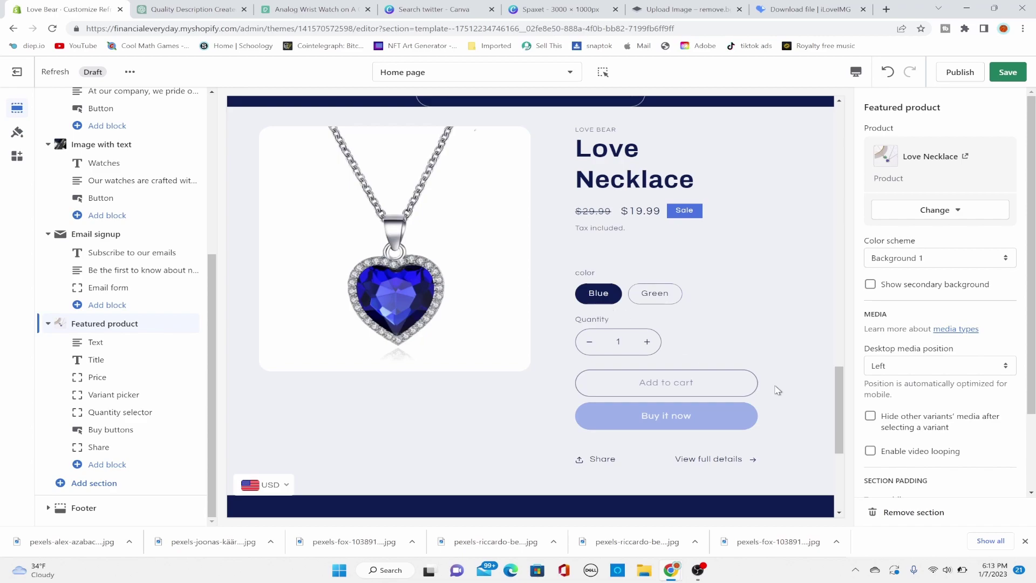
{"action": "left_click_drag", "start_coordinate": [836, 391], "coordinate": [853, 92]}
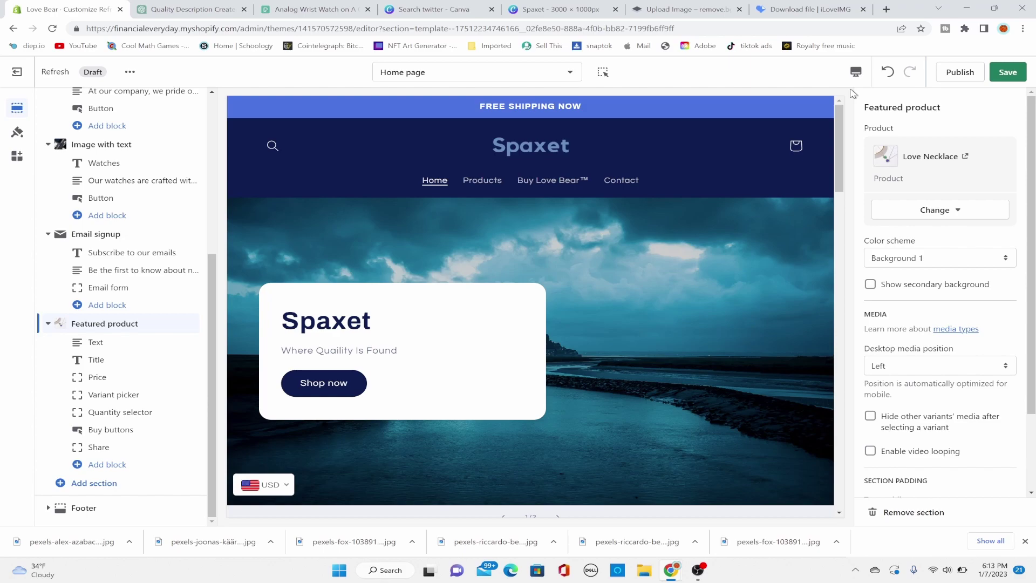
{"action": "left_click", "coordinate": [1007, 73]}
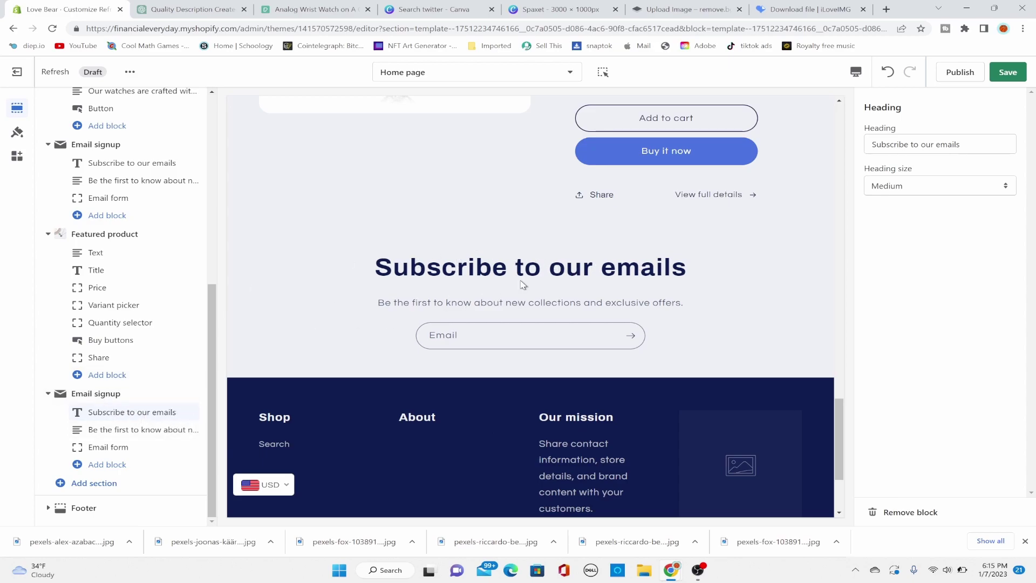
Step: Set the subheading of the Email signup below the Featured product to "Enter Your email For Free Product Giveaways" and save the theme
{"action": "left_click", "coordinate": [102, 433]}
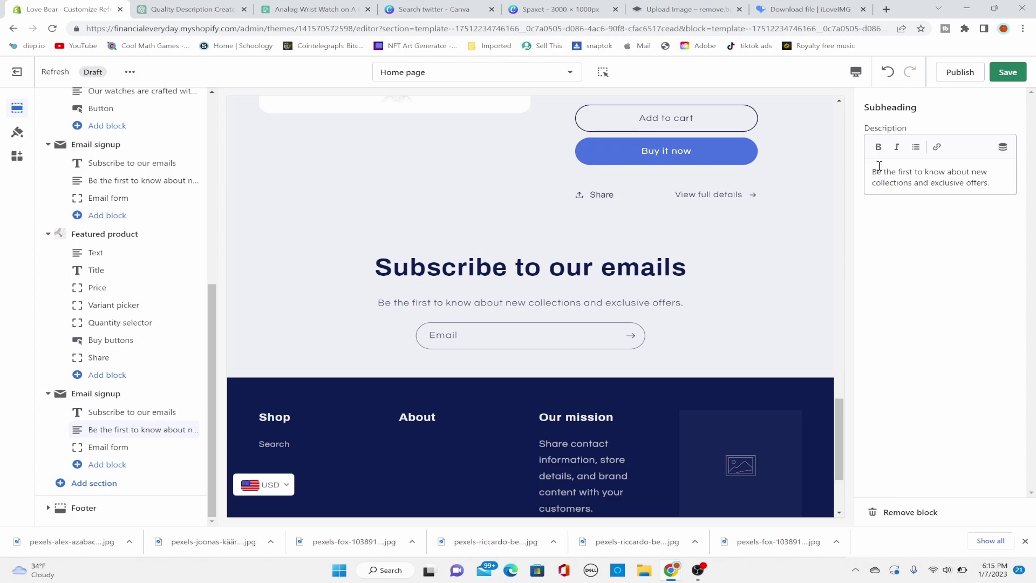
{"action": "triple_click", "coordinate": [919, 179]}
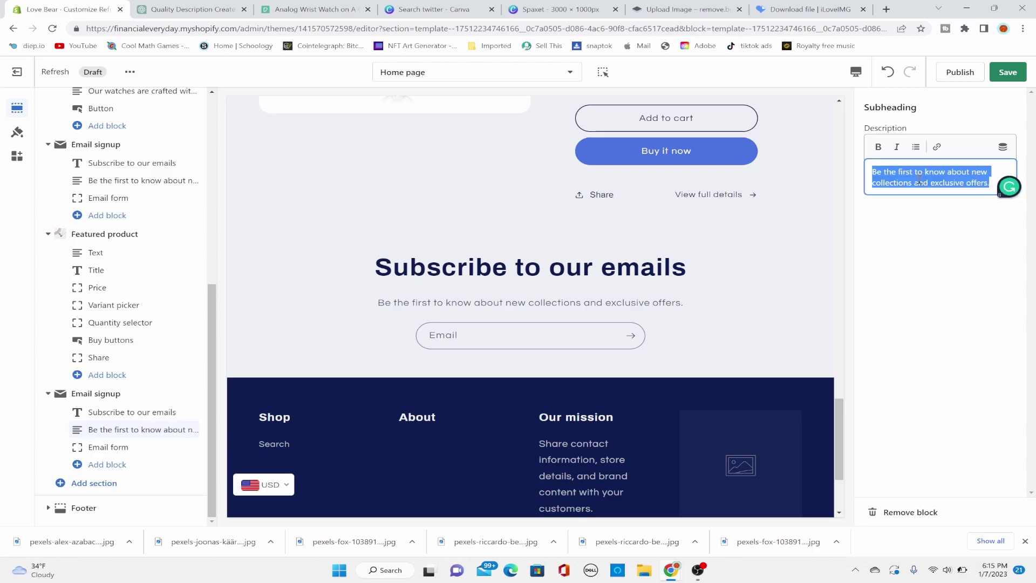
{"action": "type", "text": "Enter Y"}
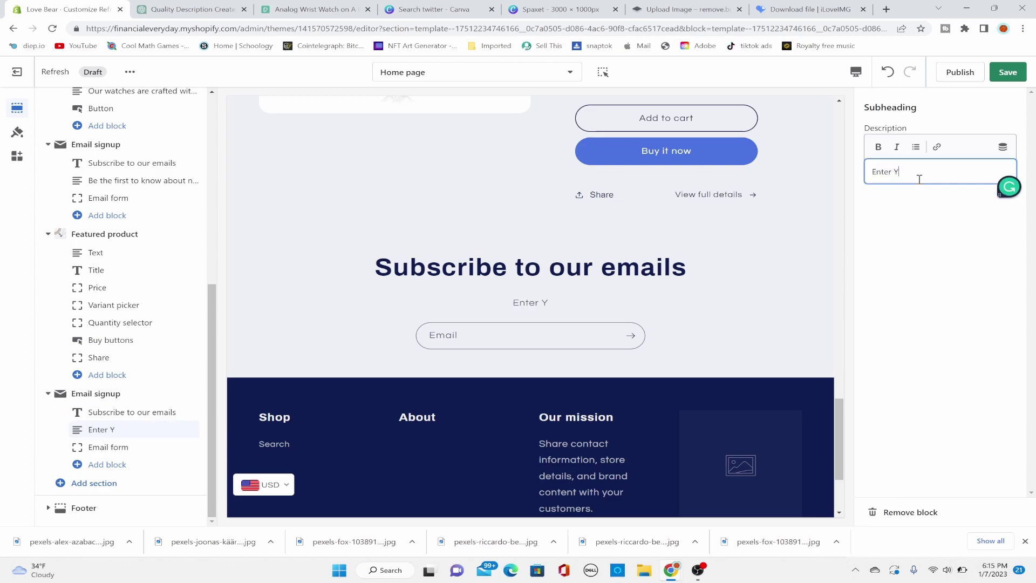
{"action": "type", "text": "our email For"}
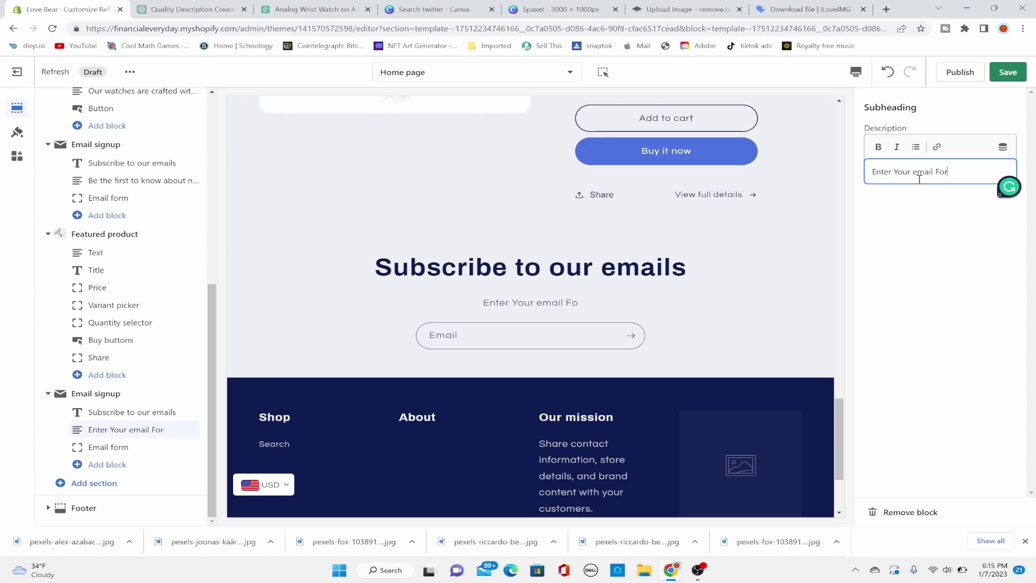
{"action": "type", "text": " Free Products"}
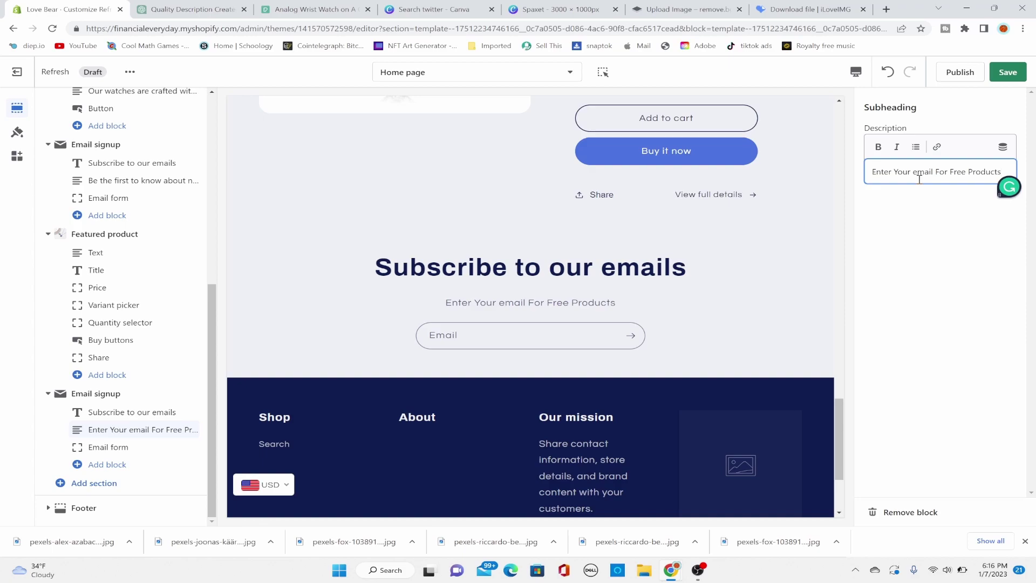
{"action": "key", "text": "BackSpace"}
{"action": "type", "text": "Giv"}
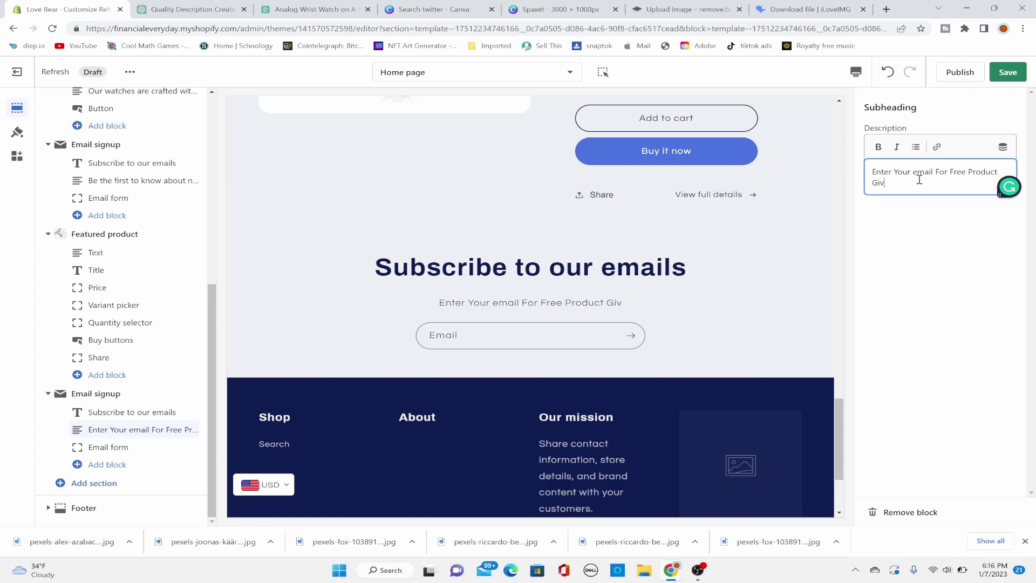
{"action": "type", "text": "eaways"}
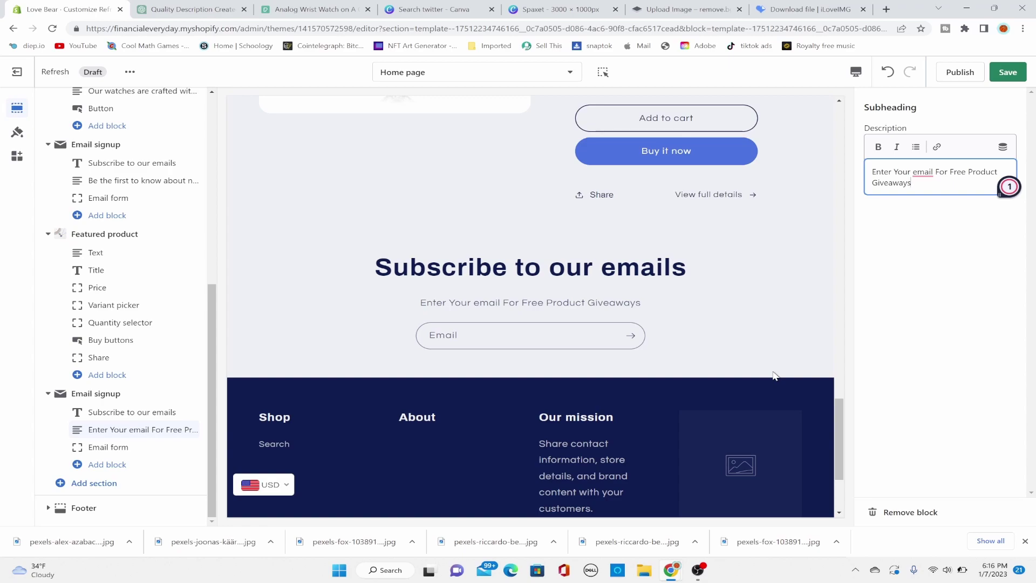
{"action": "left_click_drag", "start_coordinate": [842, 424], "coordinate": [861, 120]}
{"action": "left_click", "coordinate": [1023, 71]}
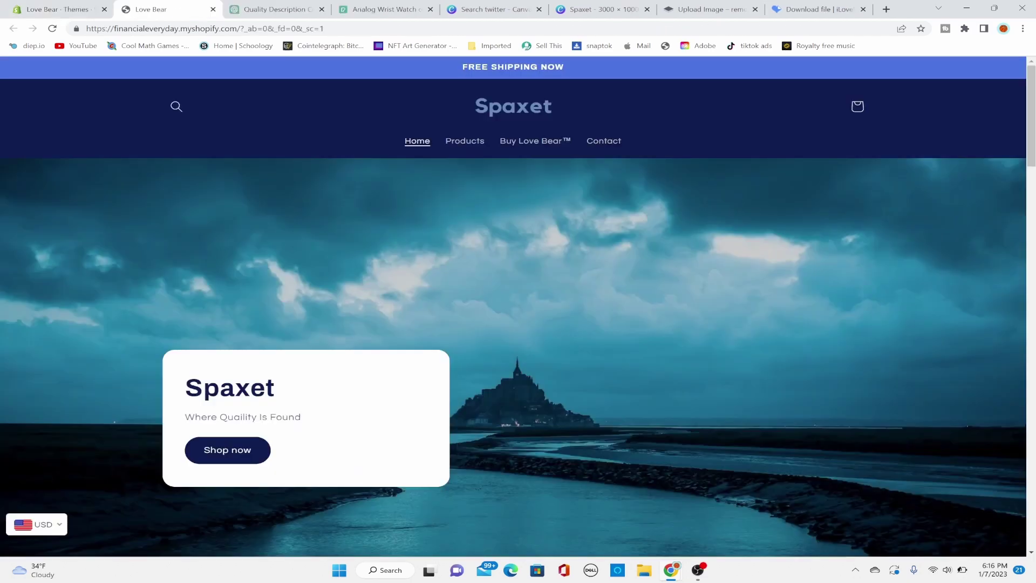
Step: Review the storefront home page from the slideshow to the footer, including the Quality, Watches, Love Necklace and email signup sections
{"action": "scroll", "coordinate": [518, 306], "scroll_direction": "down", "scroll_amount": 4}
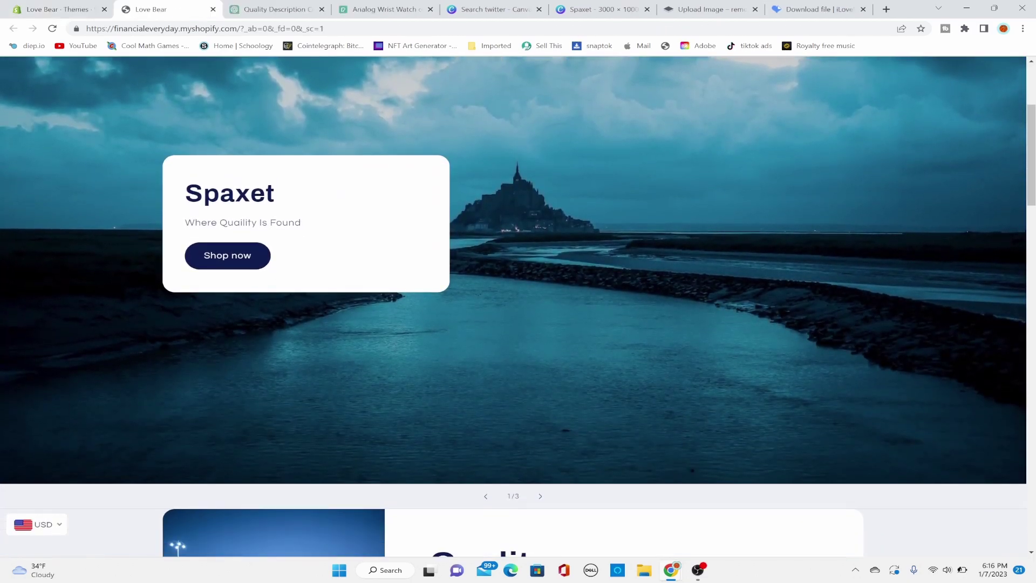
{"action": "scroll", "coordinate": [512, 307], "scroll_direction": "down", "scroll_amount": 4}
{"action": "scroll", "coordinate": [512, 306], "scroll_direction": "down", "scroll_amount": 3}
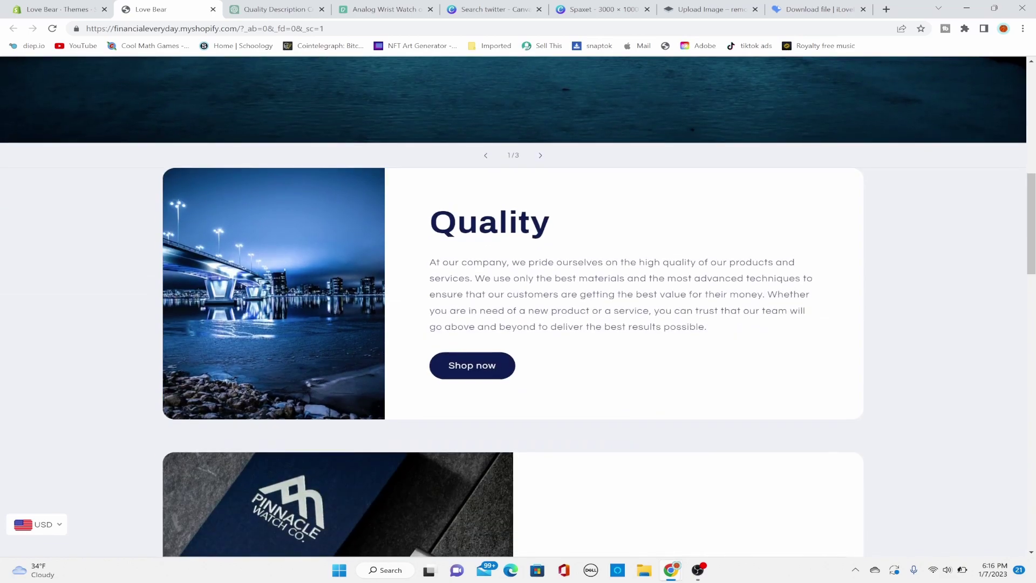
{"action": "scroll", "coordinate": [513, 306], "scroll_direction": "up", "scroll_amount": 4}
{"action": "scroll", "coordinate": [513, 307], "scroll_direction": "up", "scroll_amount": 3}
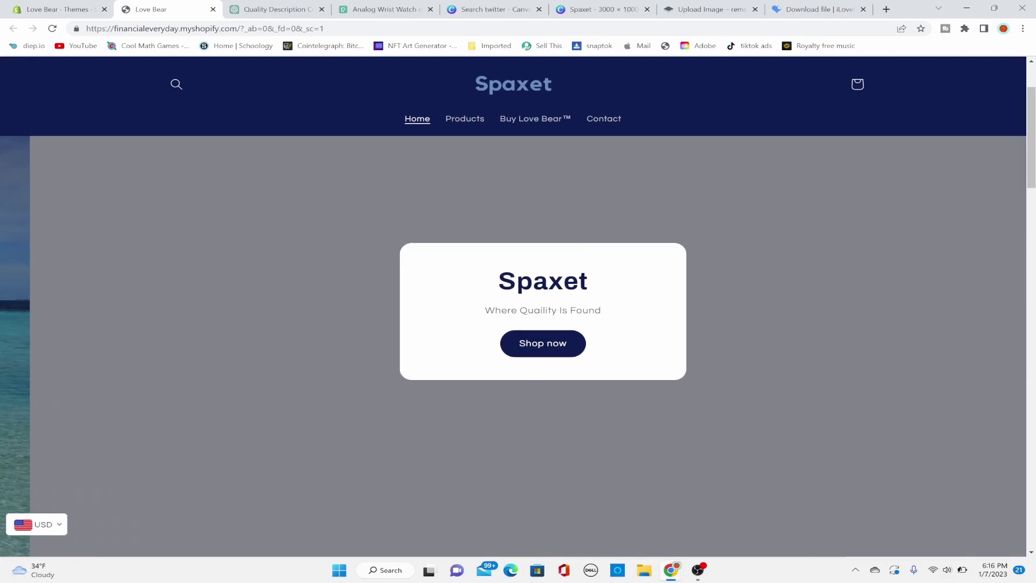
{"action": "scroll", "coordinate": [513, 306], "scroll_direction": "down", "scroll_amount": 15}
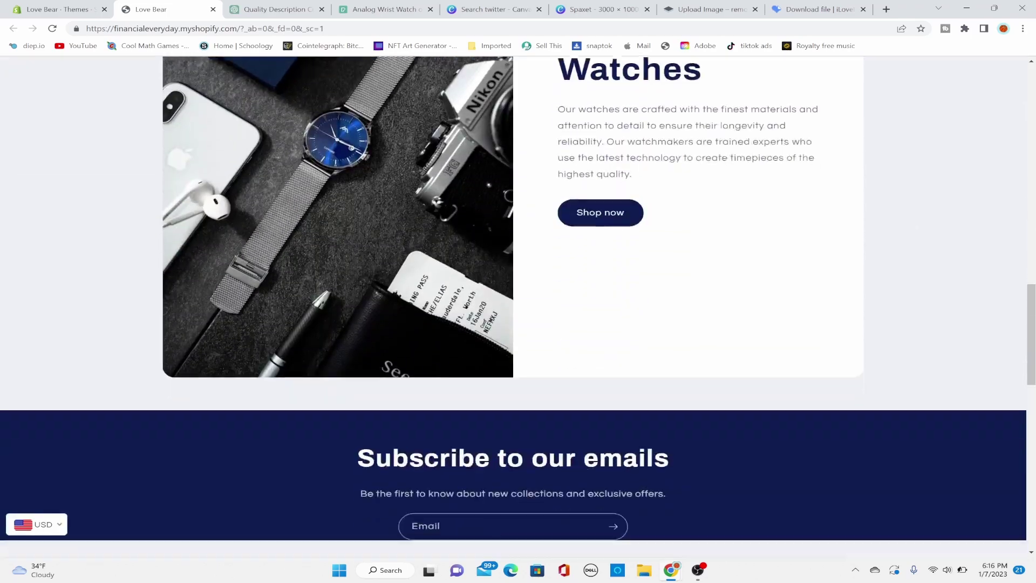
{"action": "scroll", "coordinate": [513, 306], "scroll_direction": "down", "scroll_amount": 4}
{"action": "scroll", "coordinate": [513, 306], "scroll_direction": "up", "scroll_amount": 3}
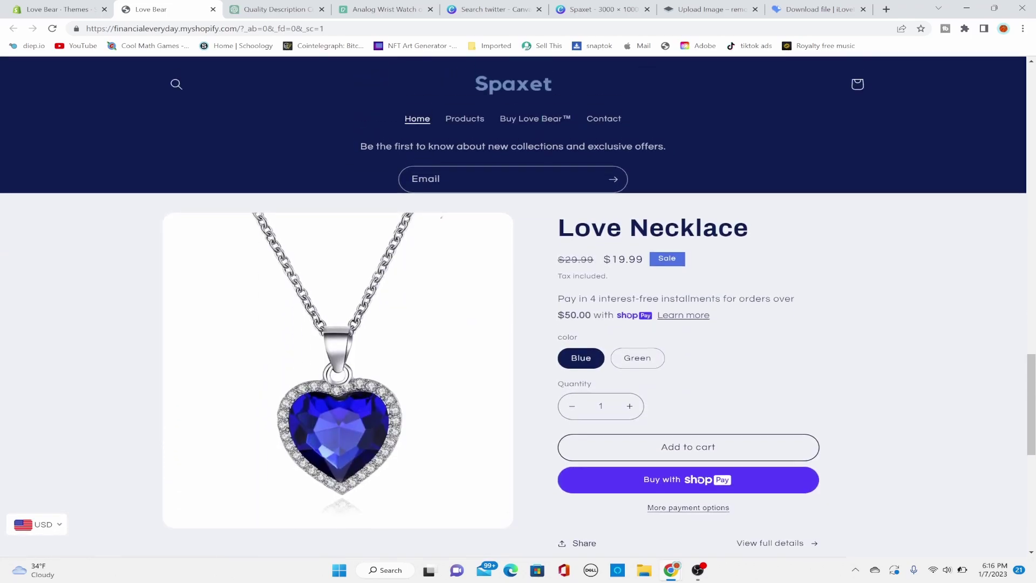
{"action": "scroll", "coordinate": [513, 306], "scroll_direction": "down", "scroll_amount": 6}
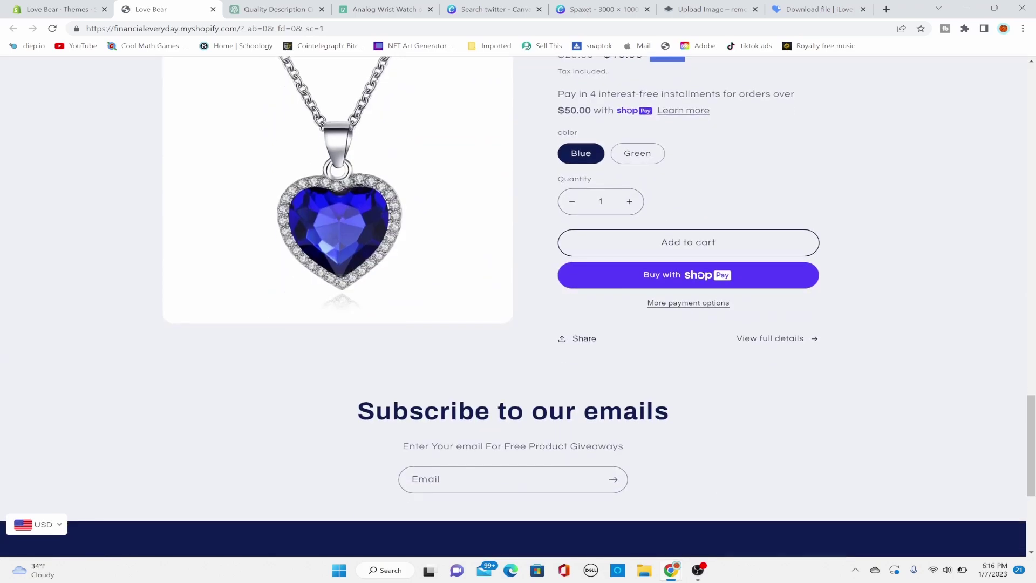
{"action": "scroll", "coordinate": [513, 307], "scroll_direction": "up", "scroll_amount": 7}
{"action": "scroll", "coordinate": [513, 307], "scroll_direction": "up", "scroll_amount": 1}
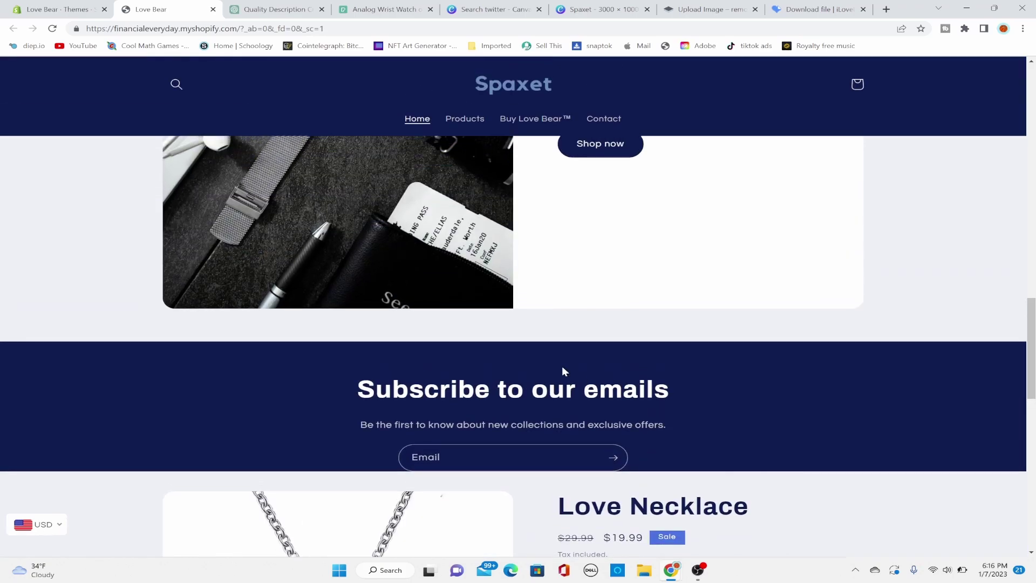
{"action": "scroll", "coordinate": [523, 274], "scroll_direction": "down", "scroll_amount": 4}
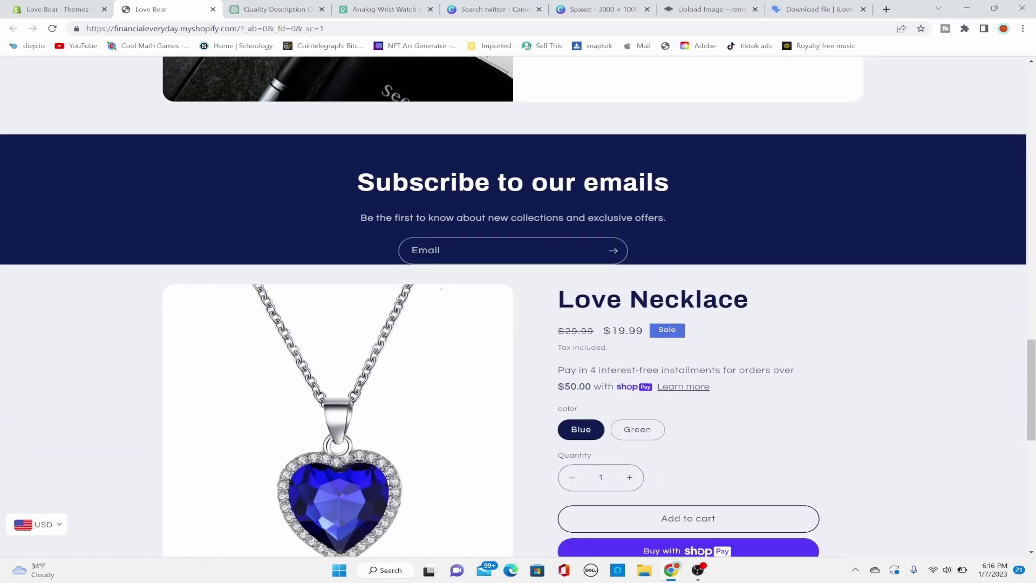
{"action": "scroll", "coordinate": [513, 306], "scroll_direction": "down", "scroll_amount": 2}
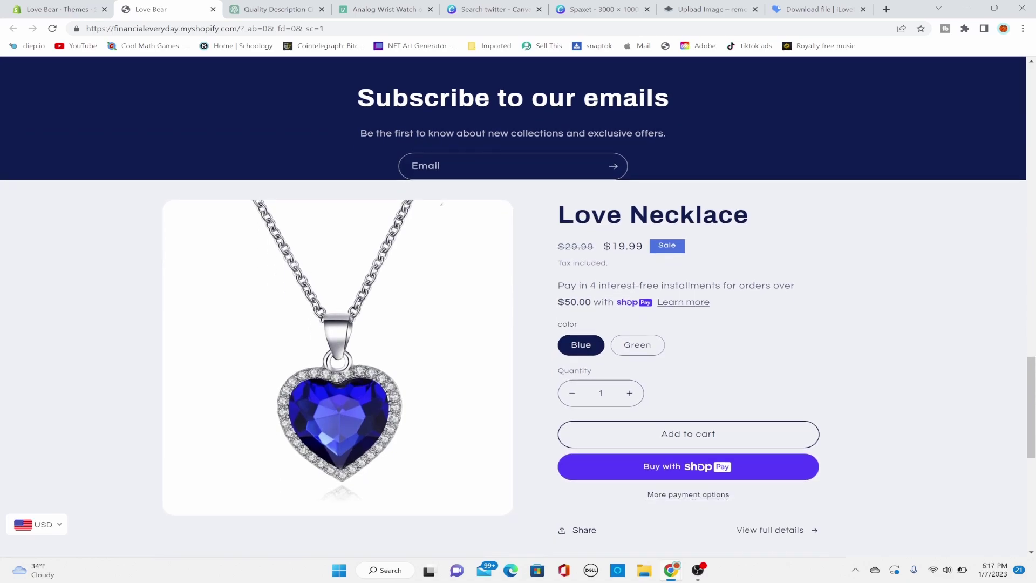
{"action": "scroll", "coordinate": [513, 306], "scroll_direction": "down", "scroll_amount": 4}
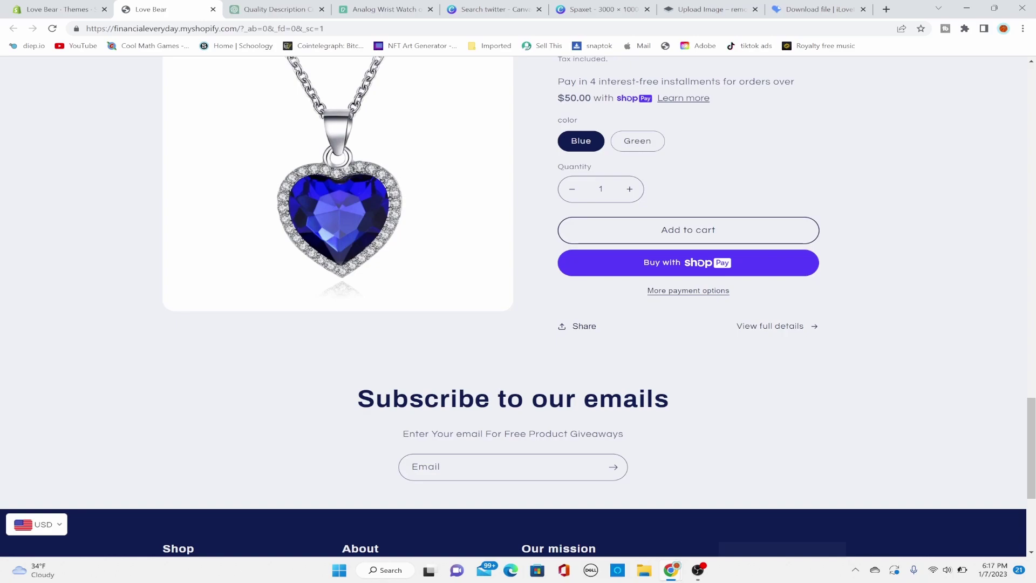
{"action": "scroll", "coordinate": [513, 306], "scroll_direction": "down", "scroll_amount": 3}
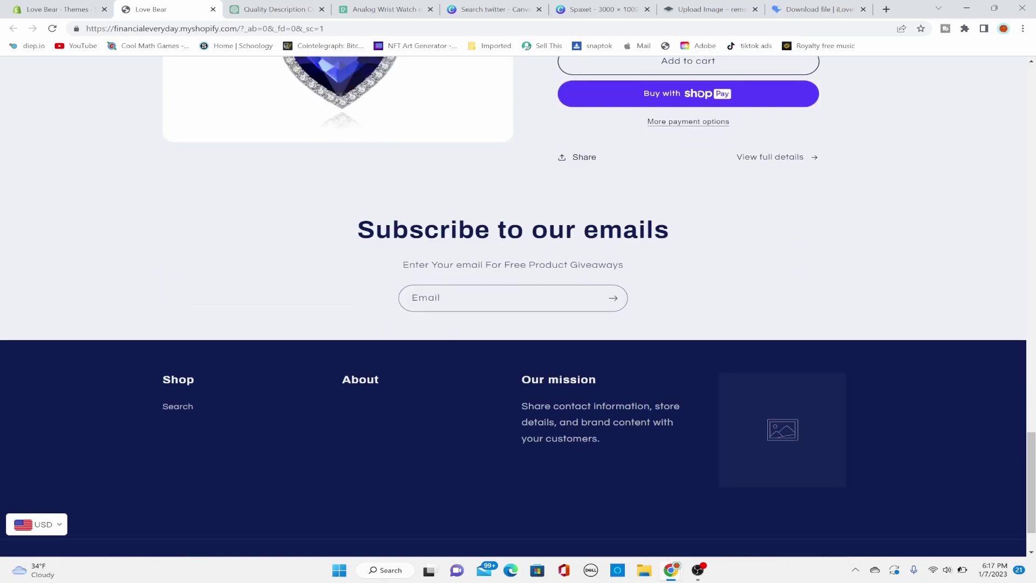
{"action": "scroll", "coordinate": [513, 306], "scroll_direction": "up", "scroll_amount": 10}
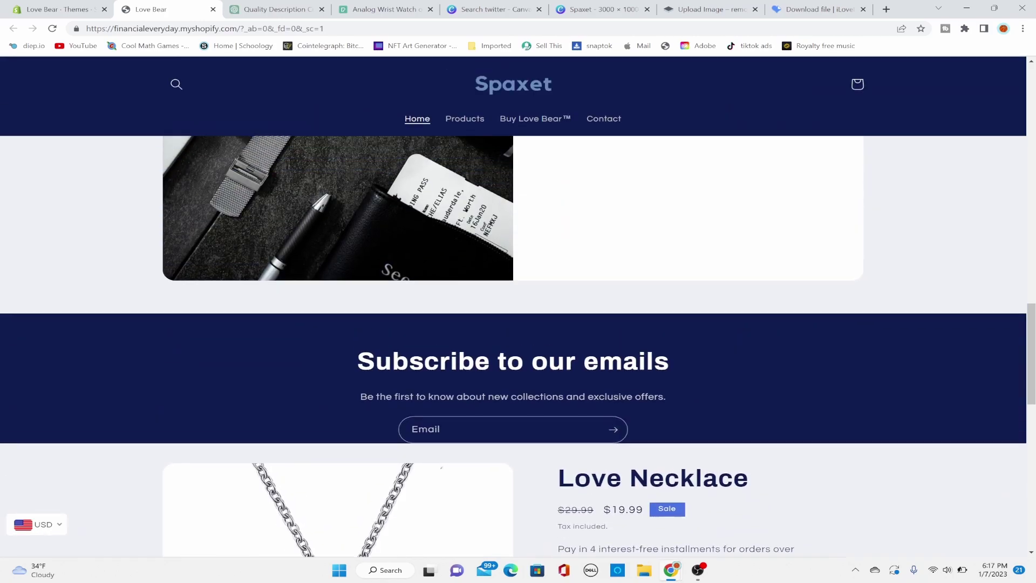
{"action": "scroll", "coordinate": [513, 306], "scroll_direction": "up", "scroll_amount": 15}
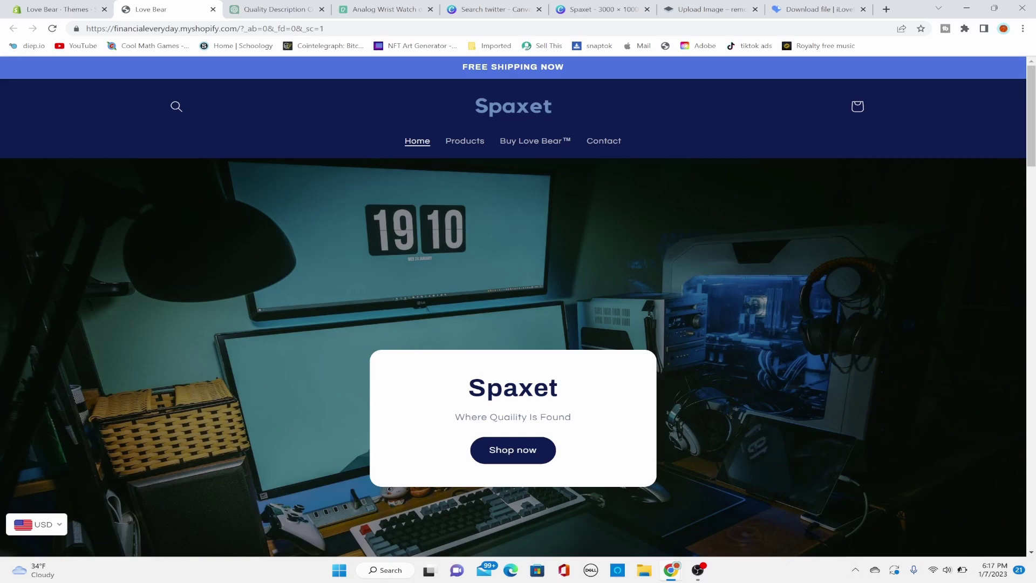
{"action": "scroll", "coordinate": [513, 306], "scroll_direction": "down", "scroll_amount": 8}
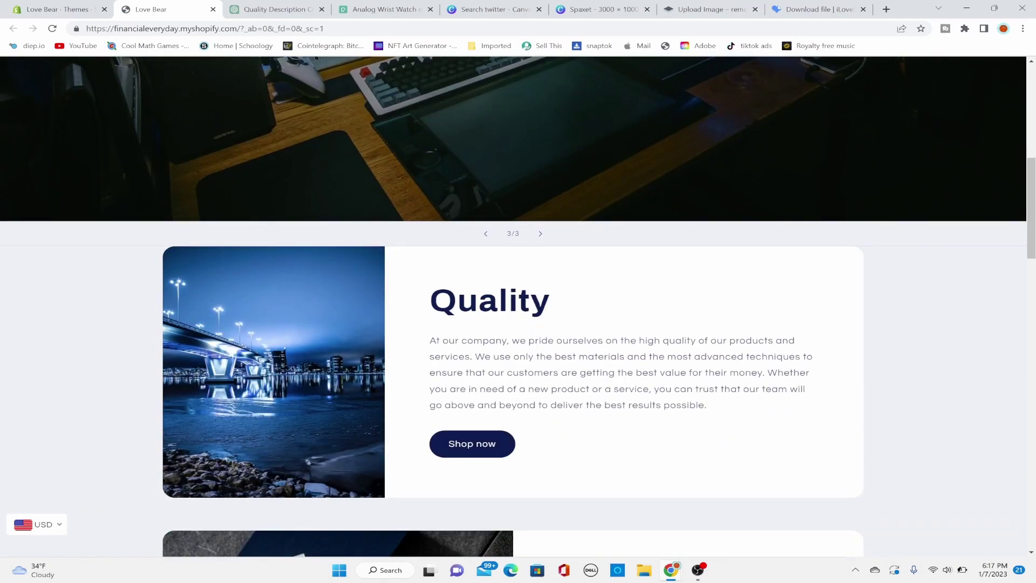